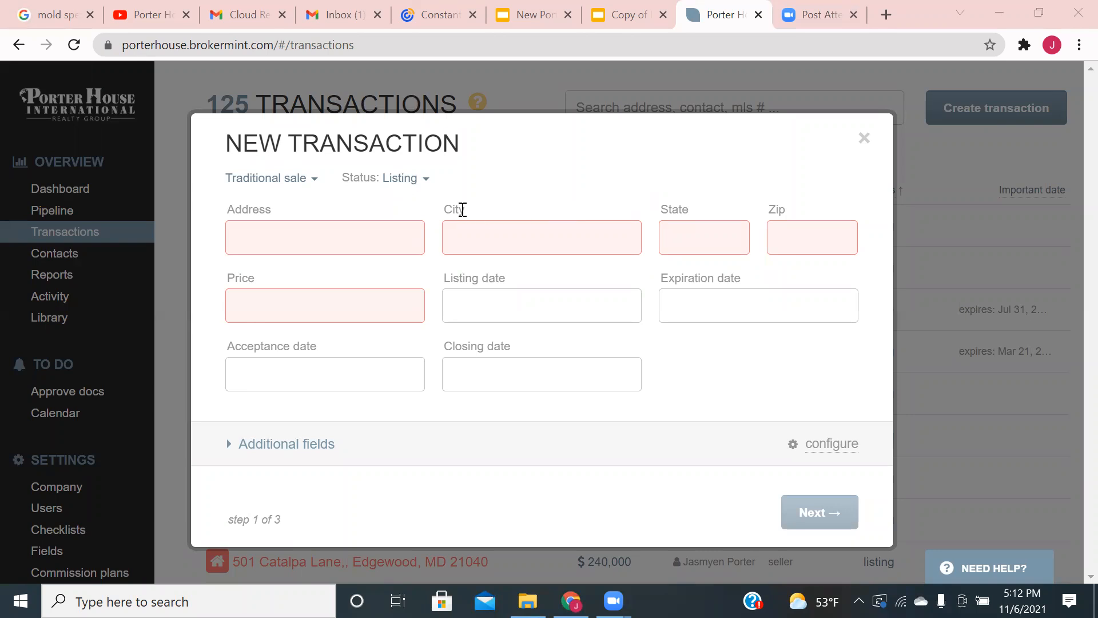
- Show the saved property addresses in the new transaction's Address field
left_click(387, 237)
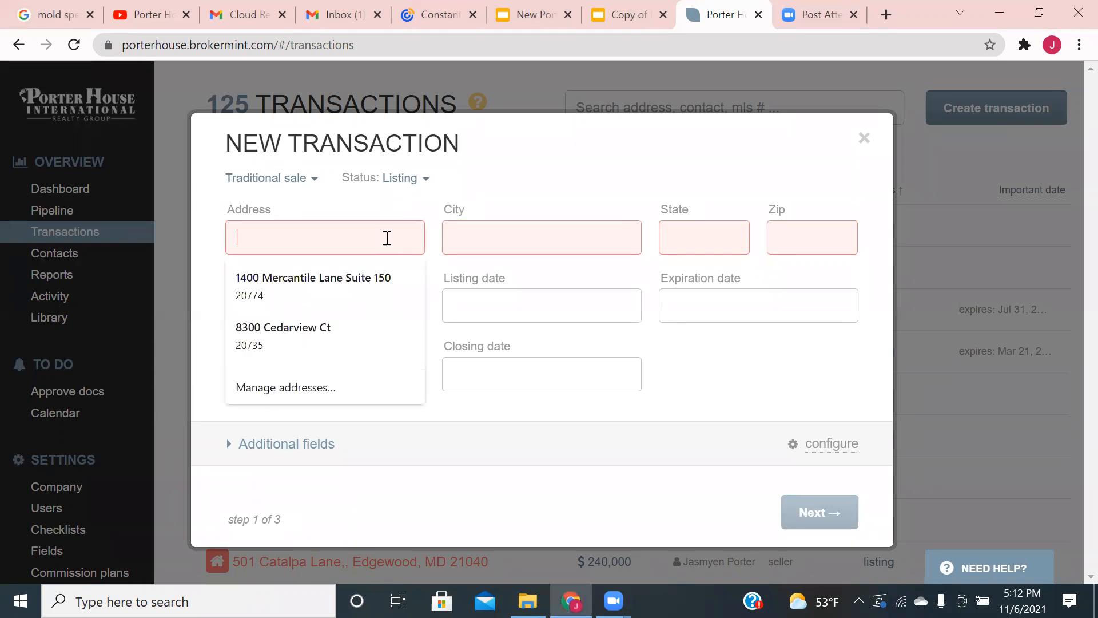
left_click(354, 276)
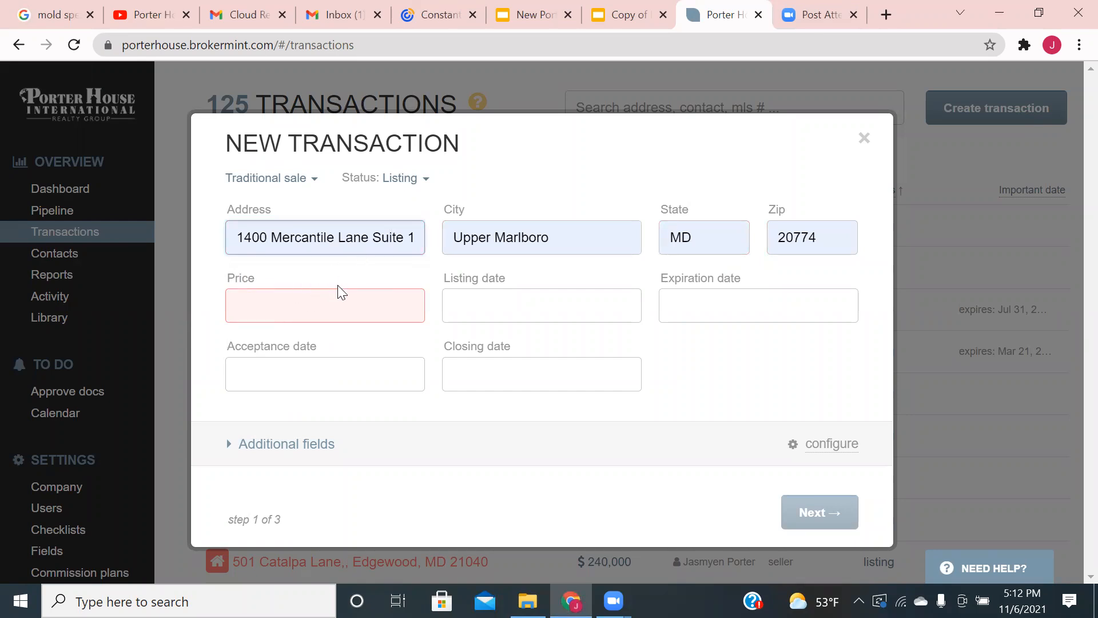
left_click(320, 304)
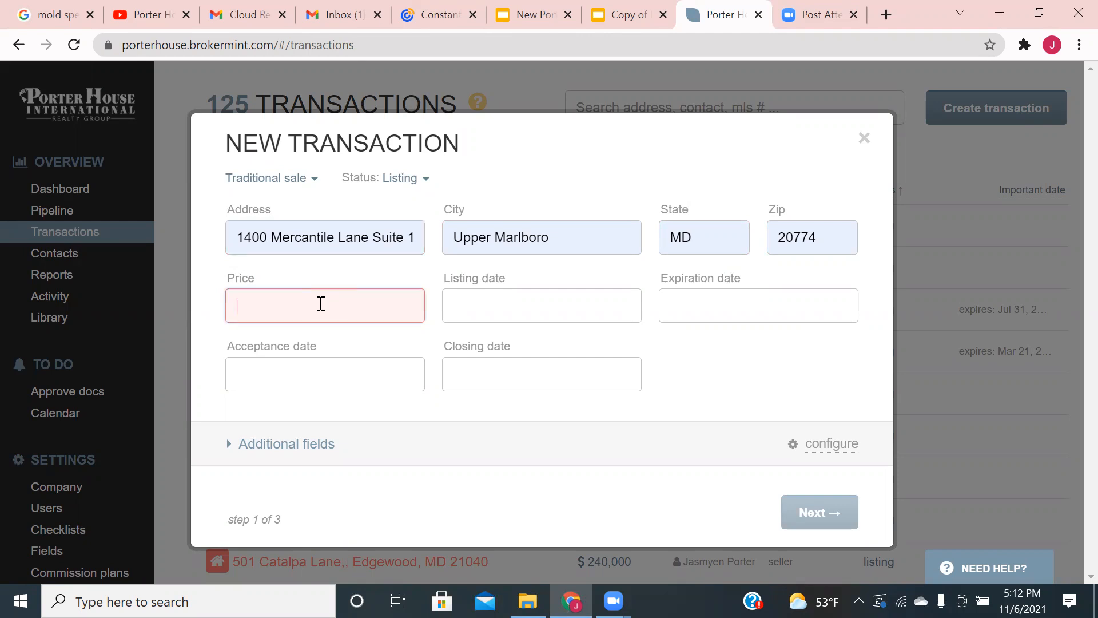
type("700,")
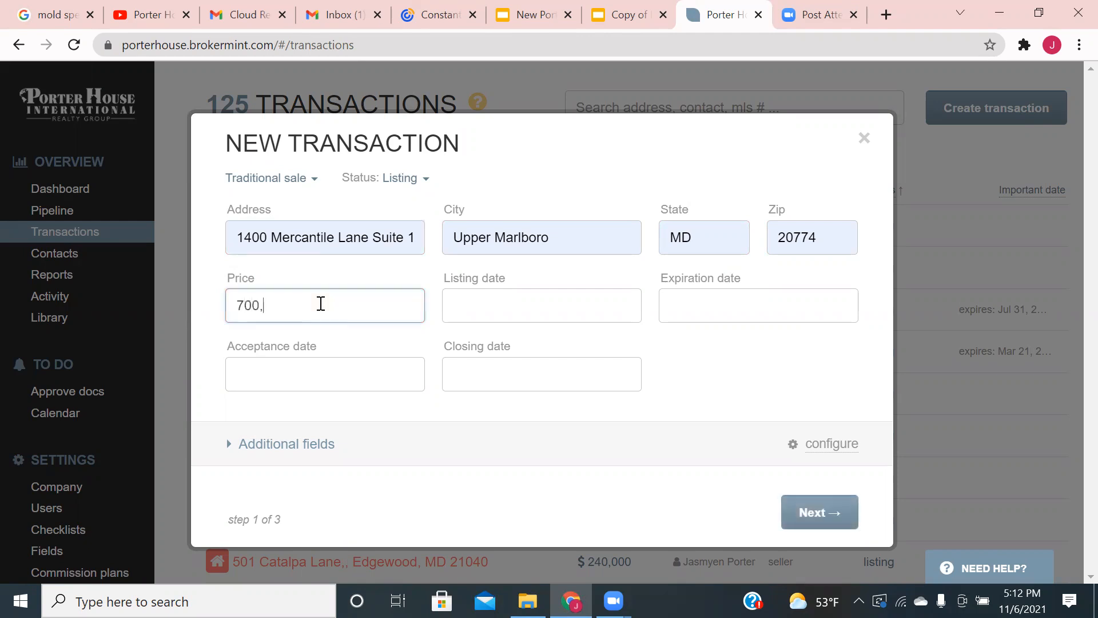
type("000.00")
left_click(821, 511)
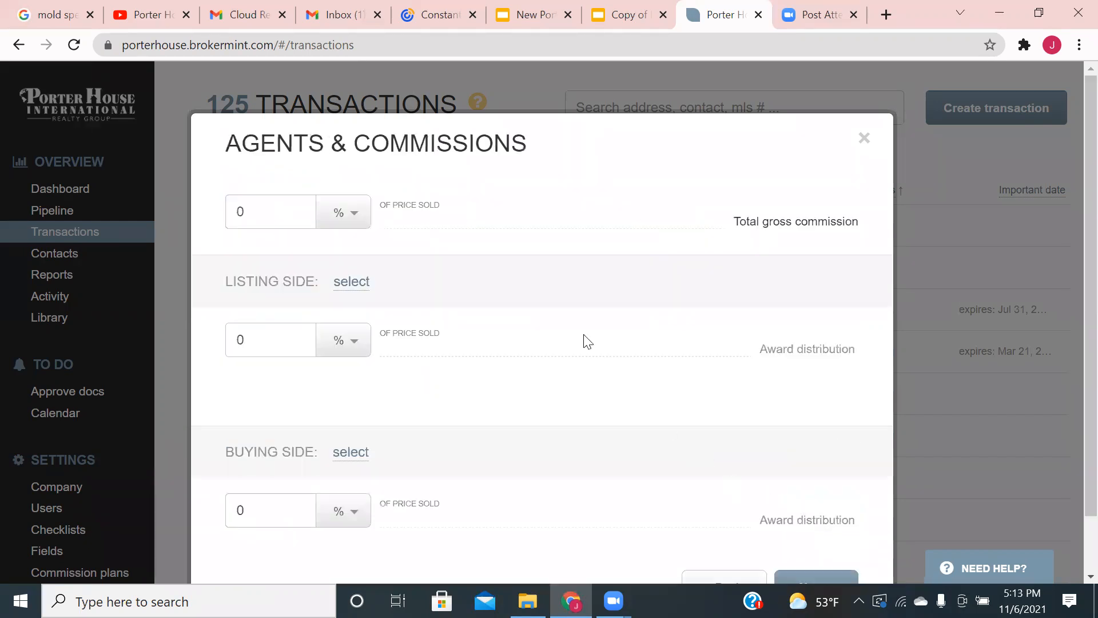
- Set total commission to 6% with Porter House International Realty Group listing side at 3.5%
left_click(294, 210)
key("BackSpace")
type("6")
left_click(355, 283)
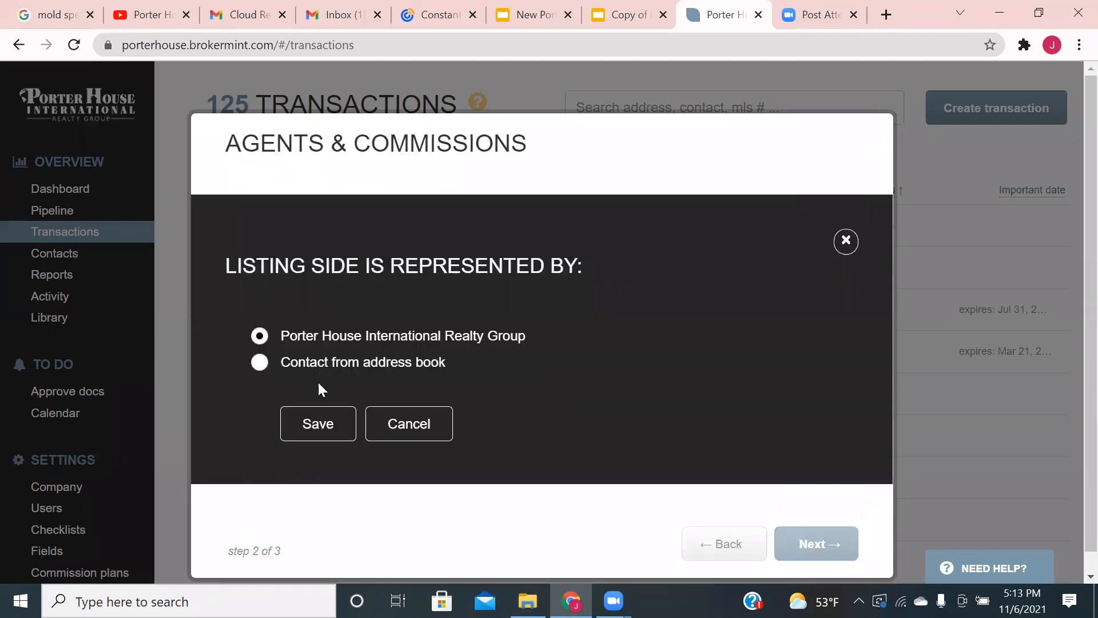
left_click(334, 433)
left_click(299, 354)
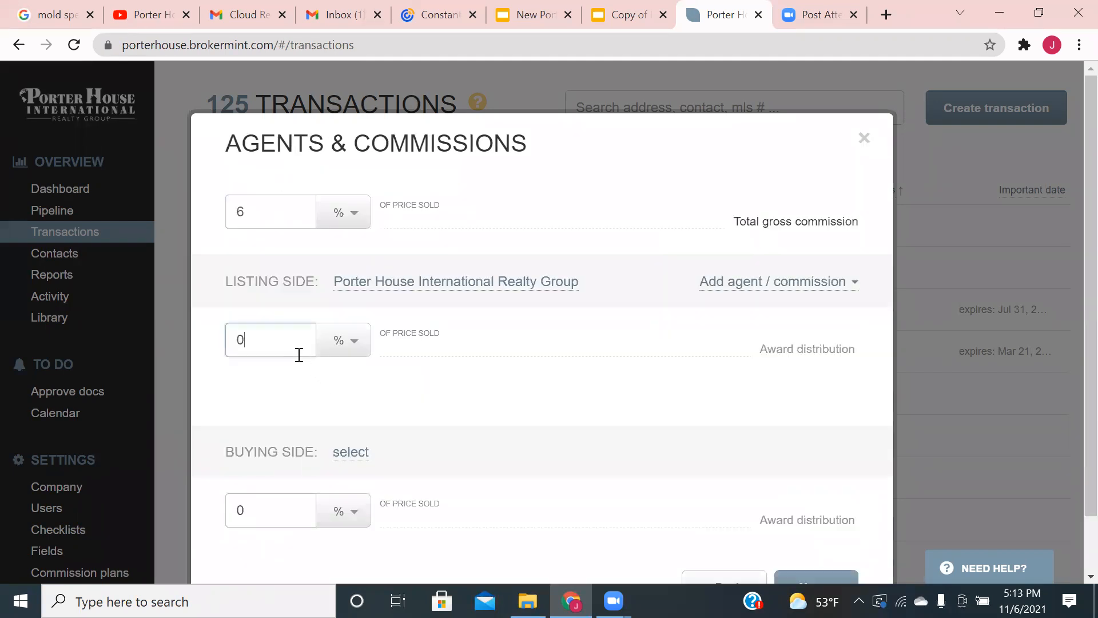
key("BackSpace")
type("3.5")
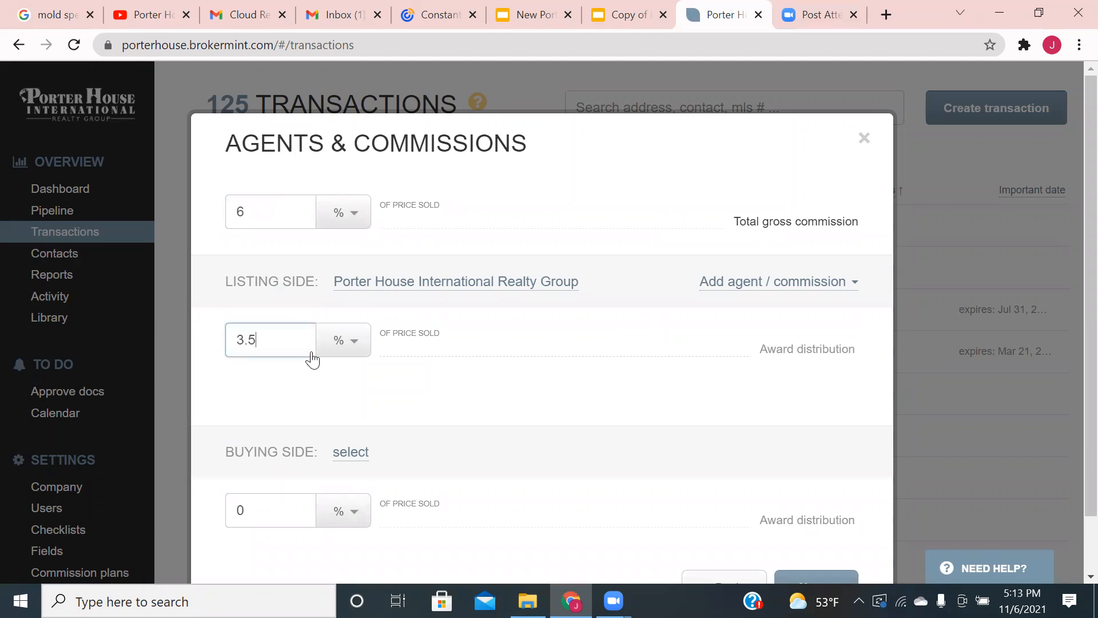
- Add the matching listing agent to the listing side
left_click(737, 291)
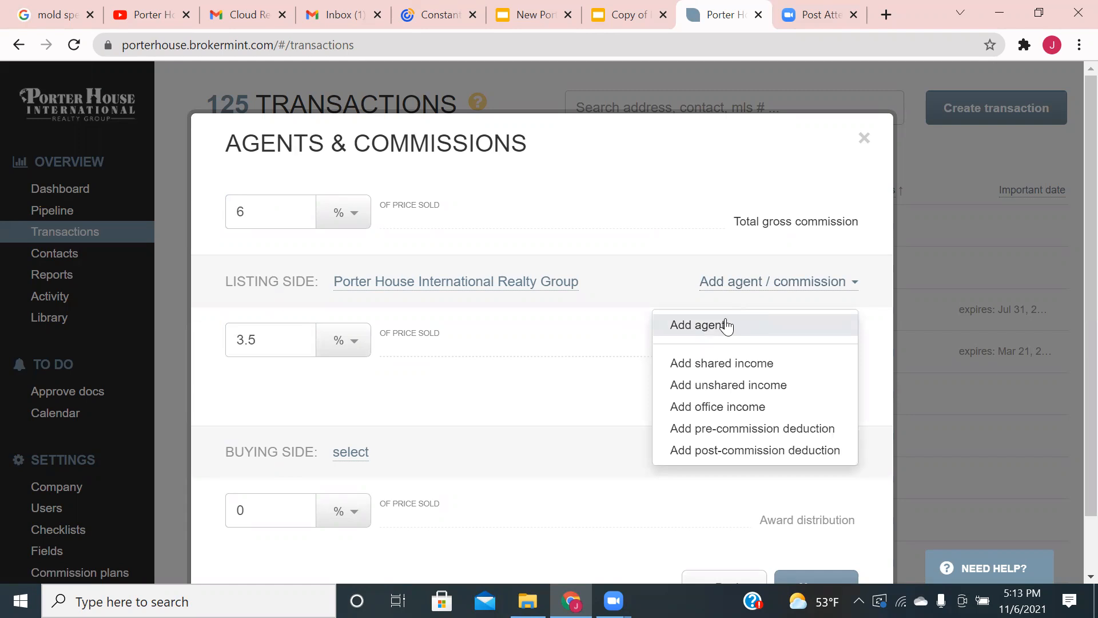
left_click(727, 325)
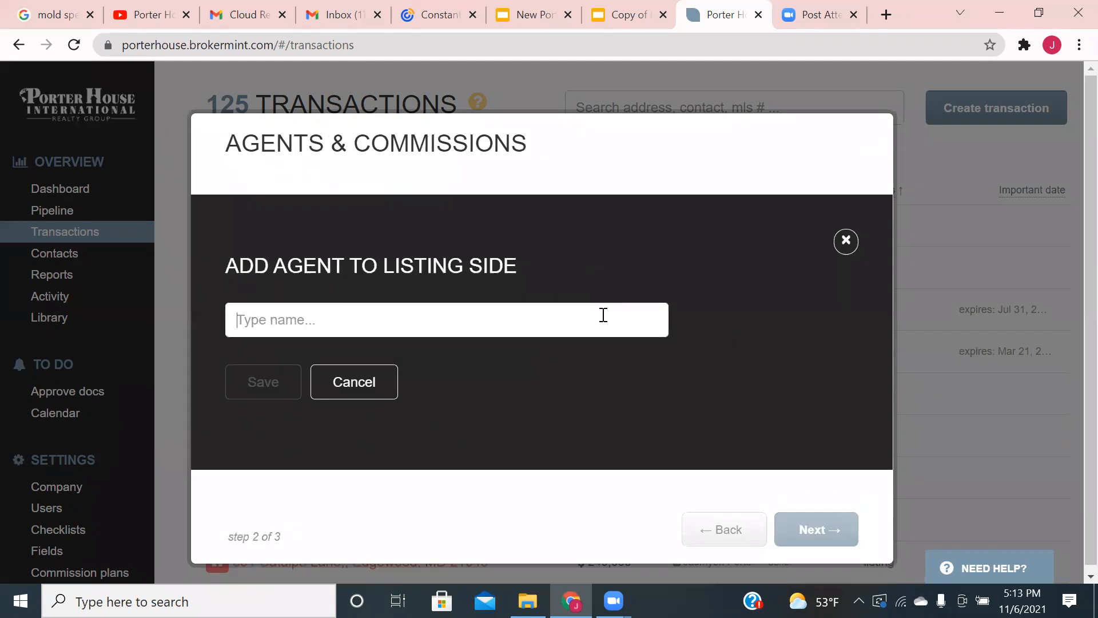
type("Ja")
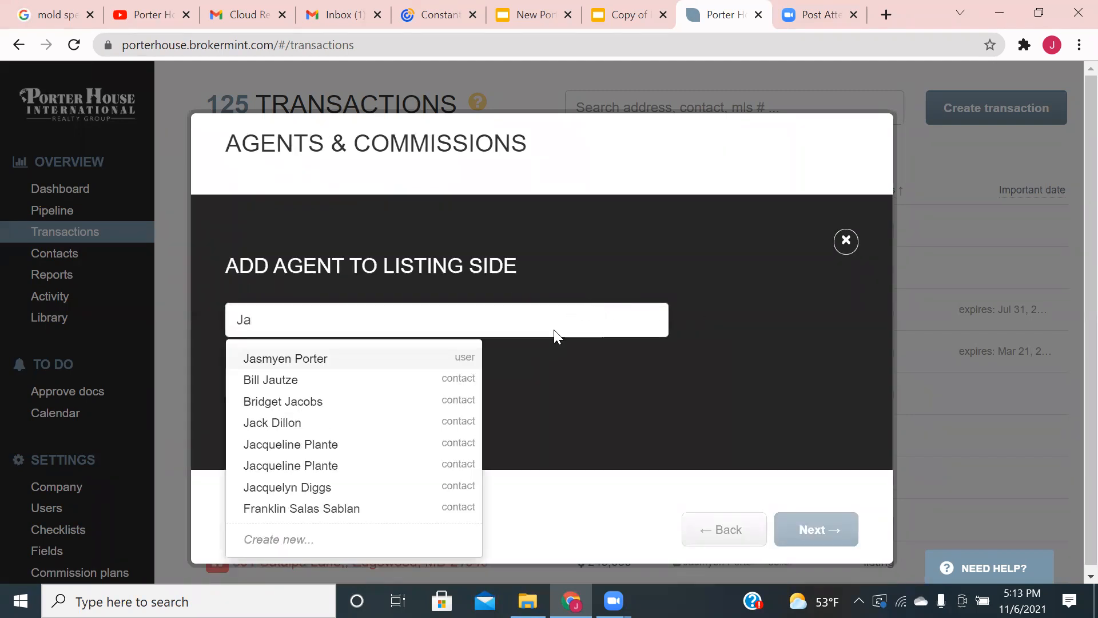
left_click(424, 357)
left_click(284, 416)
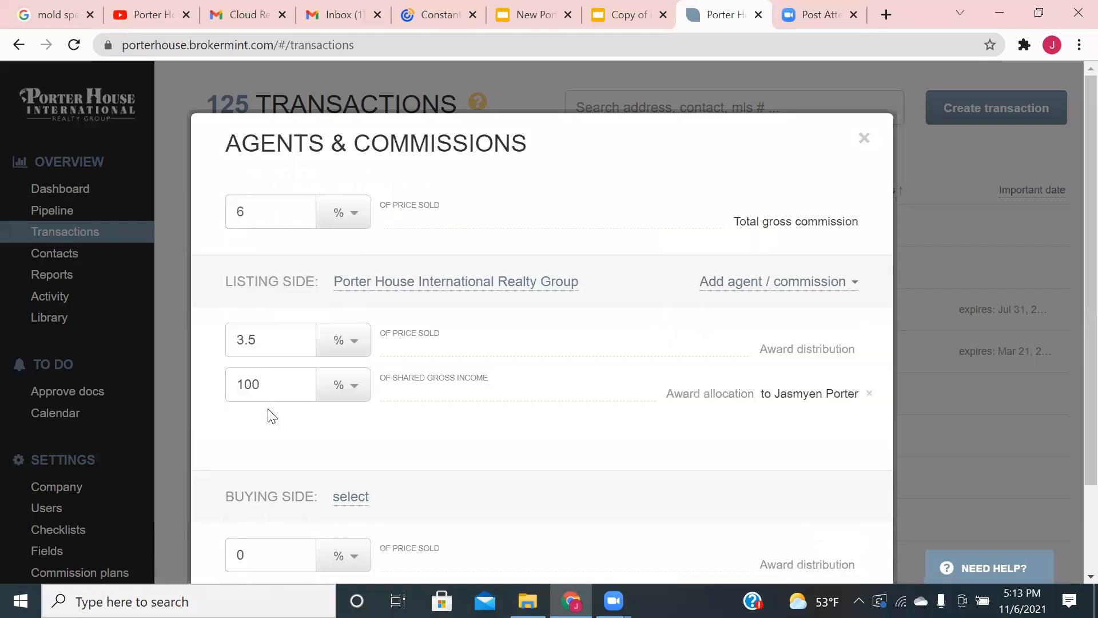
- Set the buying side commission to 2.5% and review the split
scroll(272, 413, "down", 2)
left_click(293, 459)
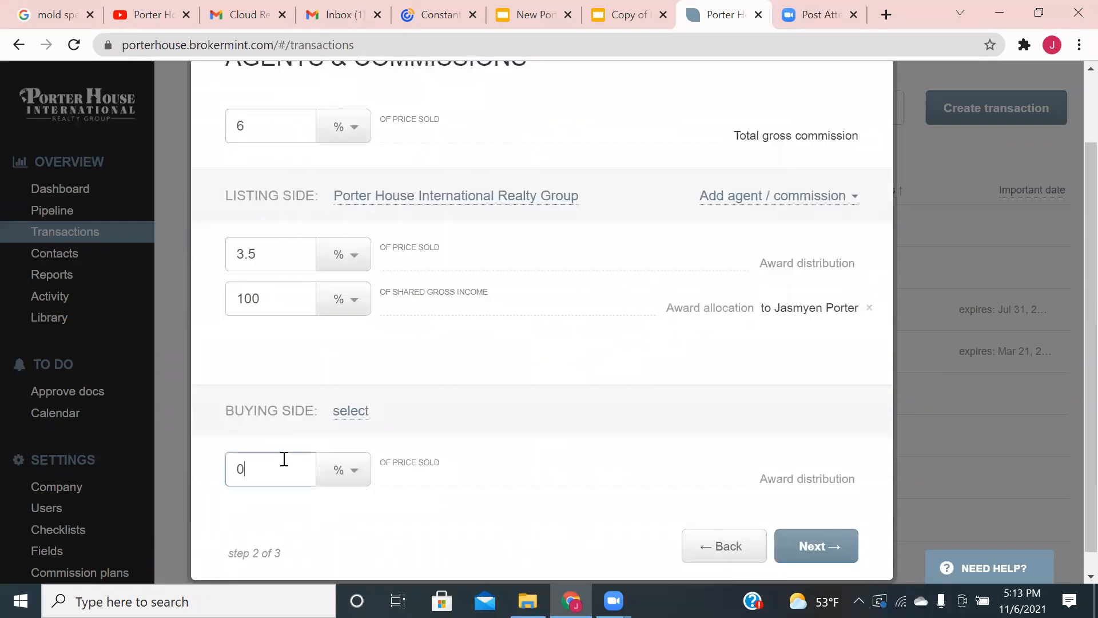
key("BackSpace")
type("2.5")
left_click(544, 436)
scroll(552, 428, "up", 2)
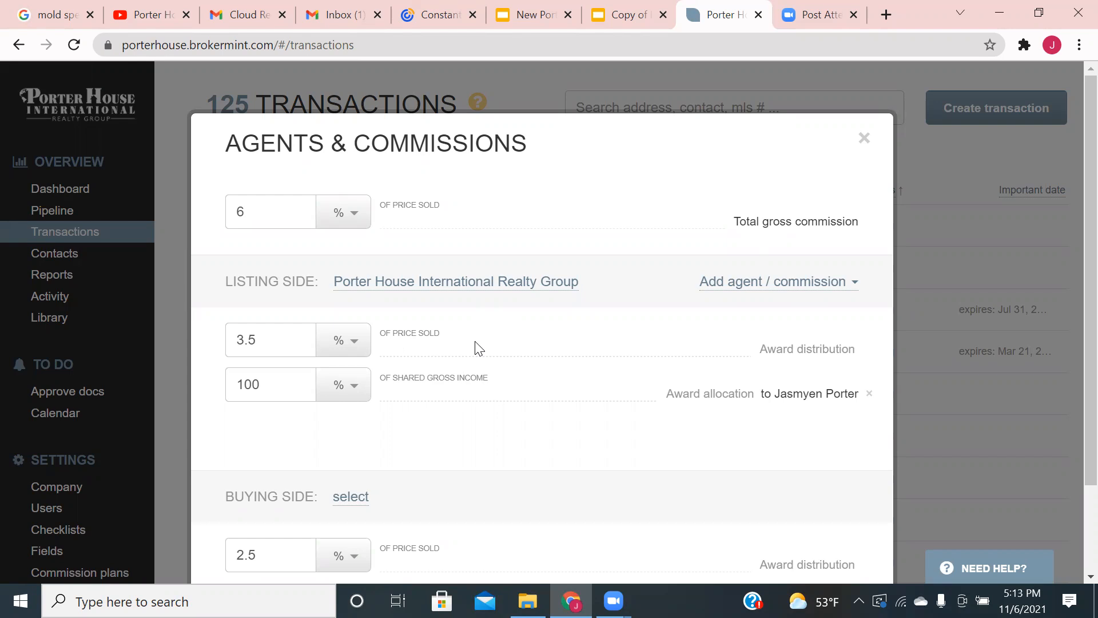
scroll(480, 348, "down", 2)
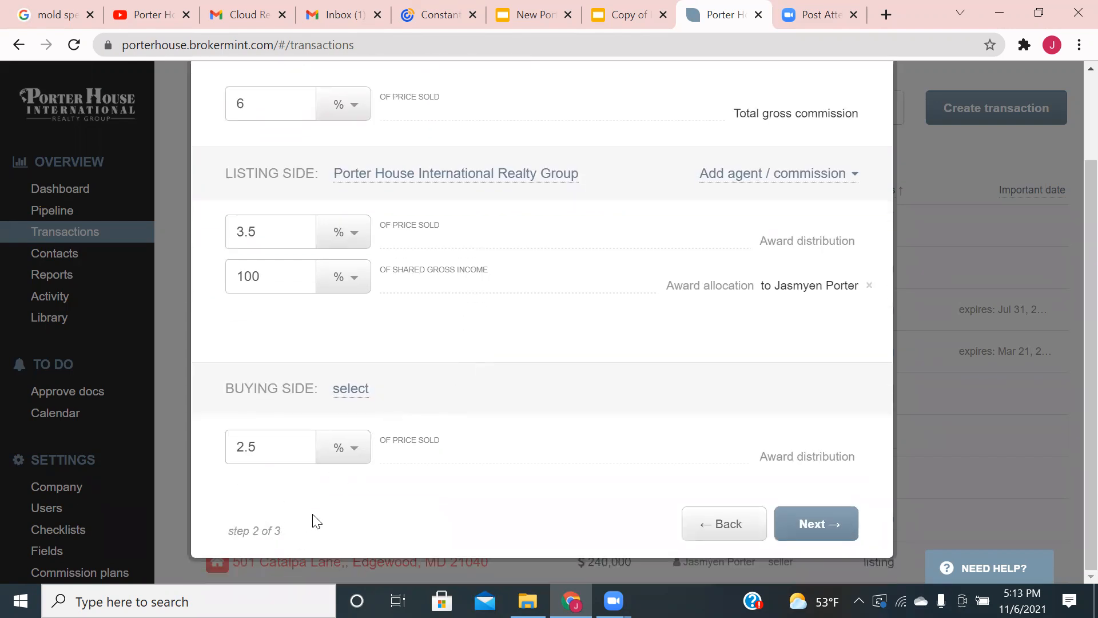
scroll(446, 426, "up", 2)
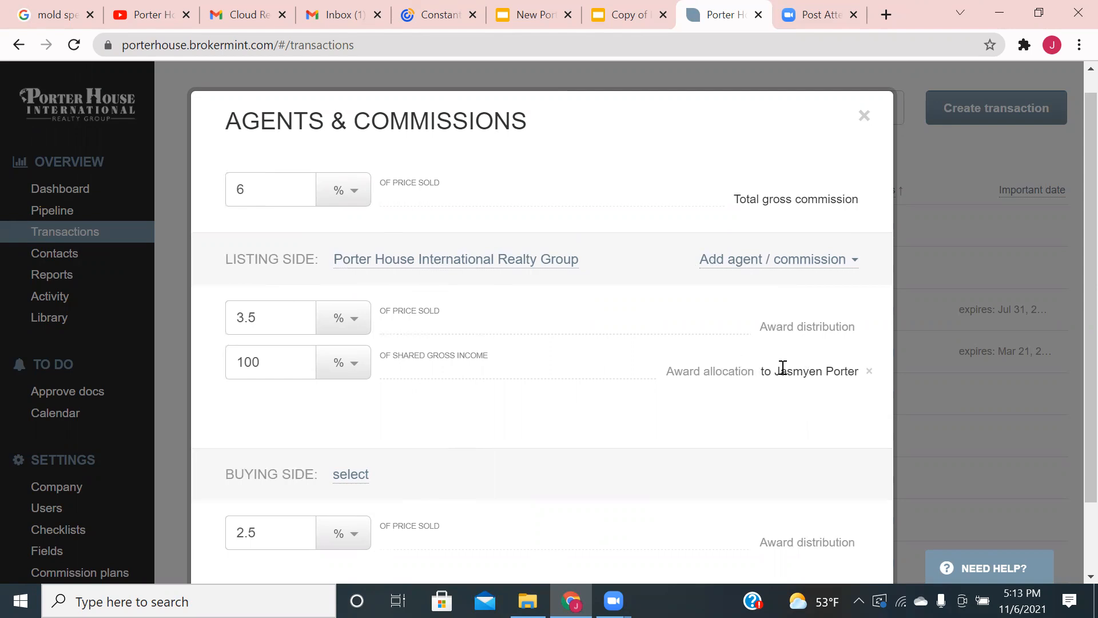
scroll(779, 368, "down", 2)
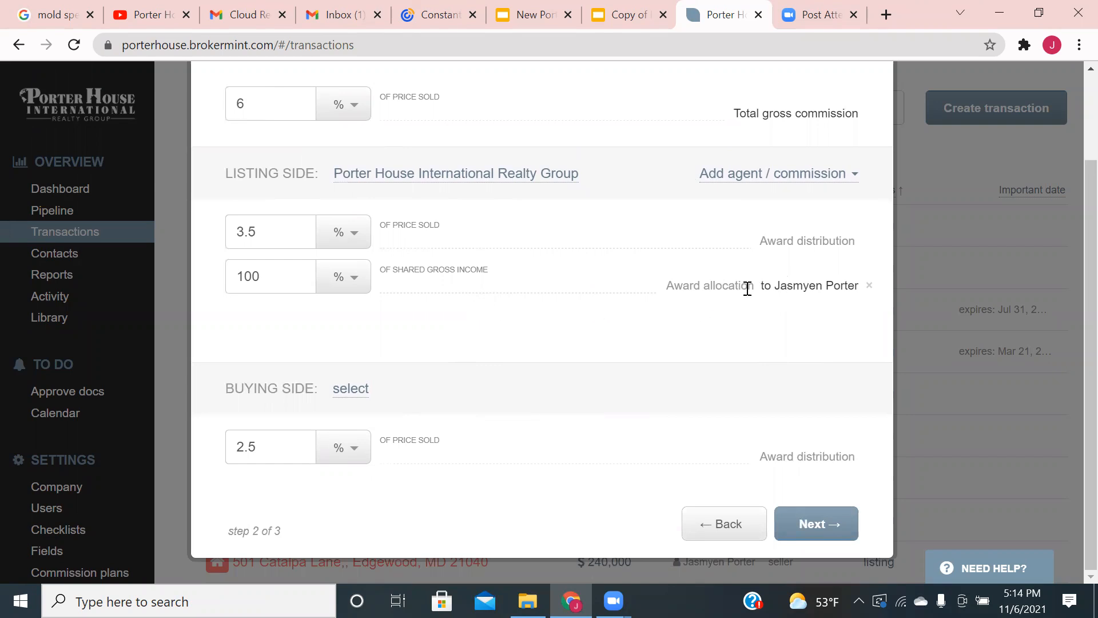
scroll(748, 287, "up", 2)
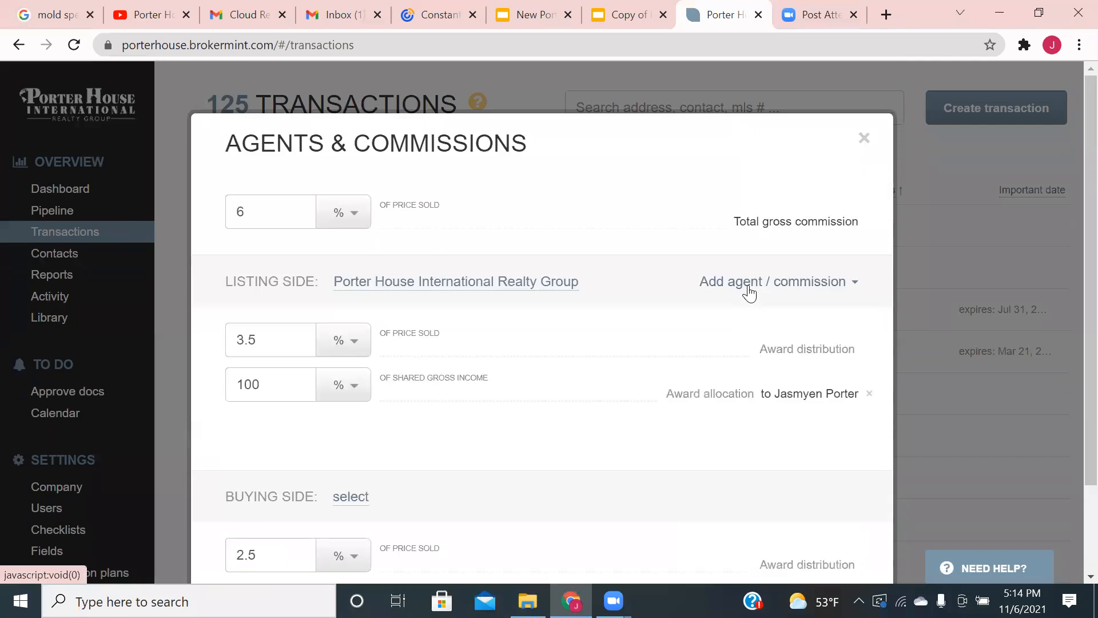
- Add a second agent to the listing side, found by name search
left_click(749, 292)
left_click(705, 324)
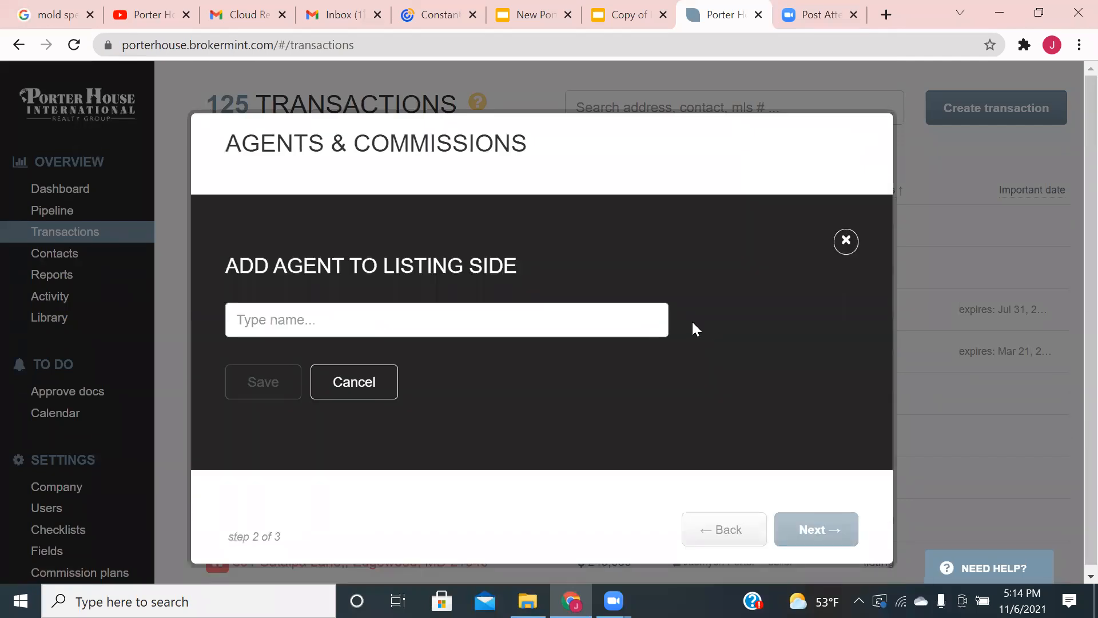
left_click(606, 316)
type("che")
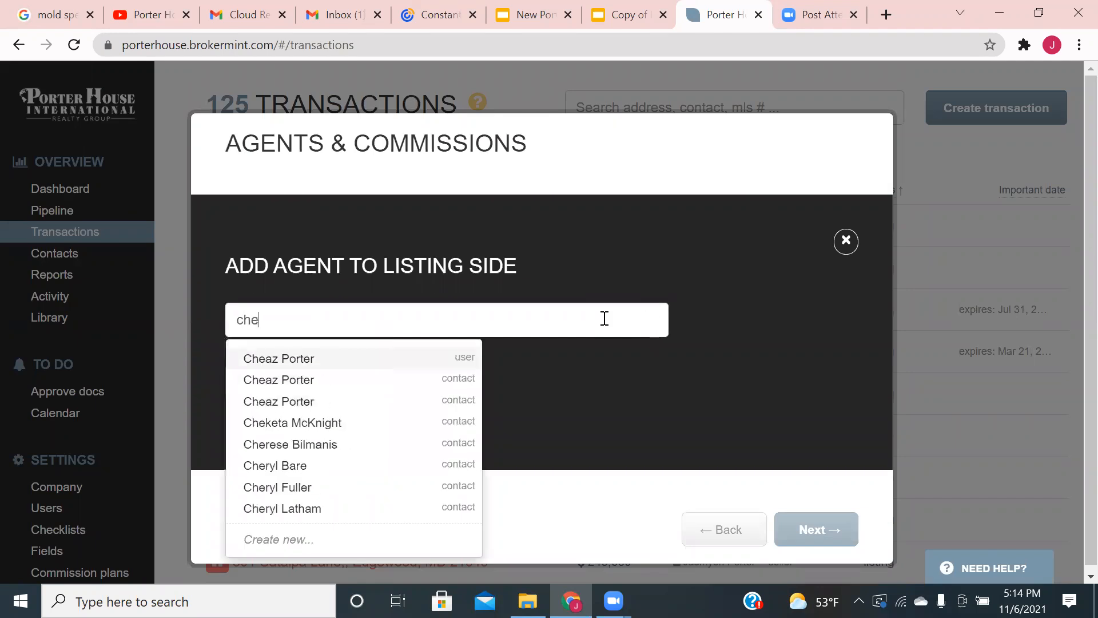
left_click(448, 360)
left_click(273, 423)
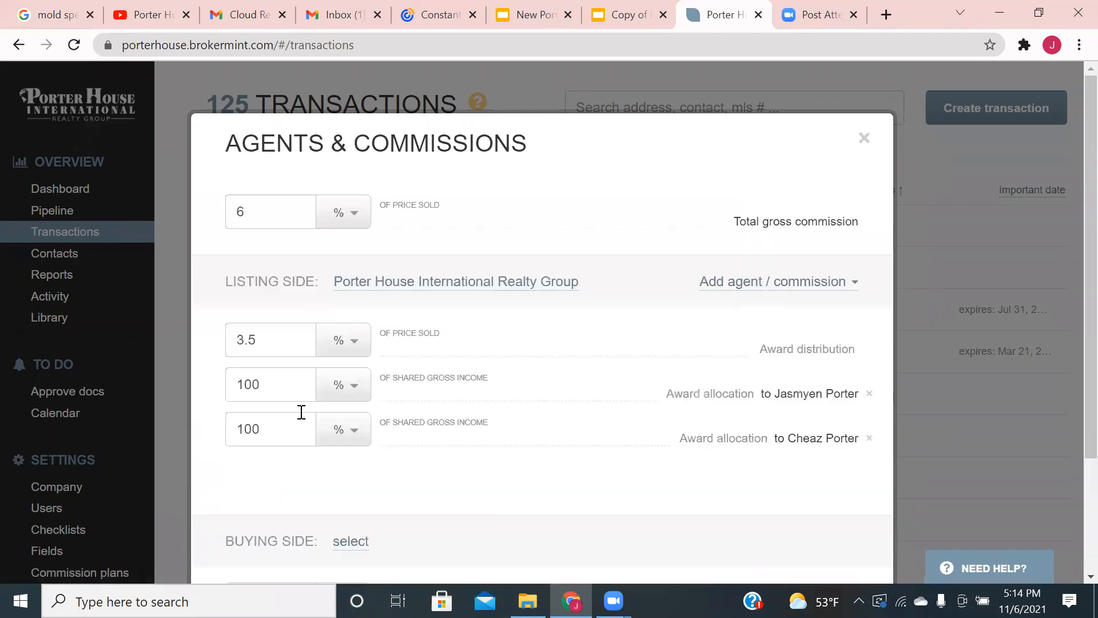
- Split listing-side income 50/50 between both agents and continue to Contacts
scroll(350, 382, "down", 2)
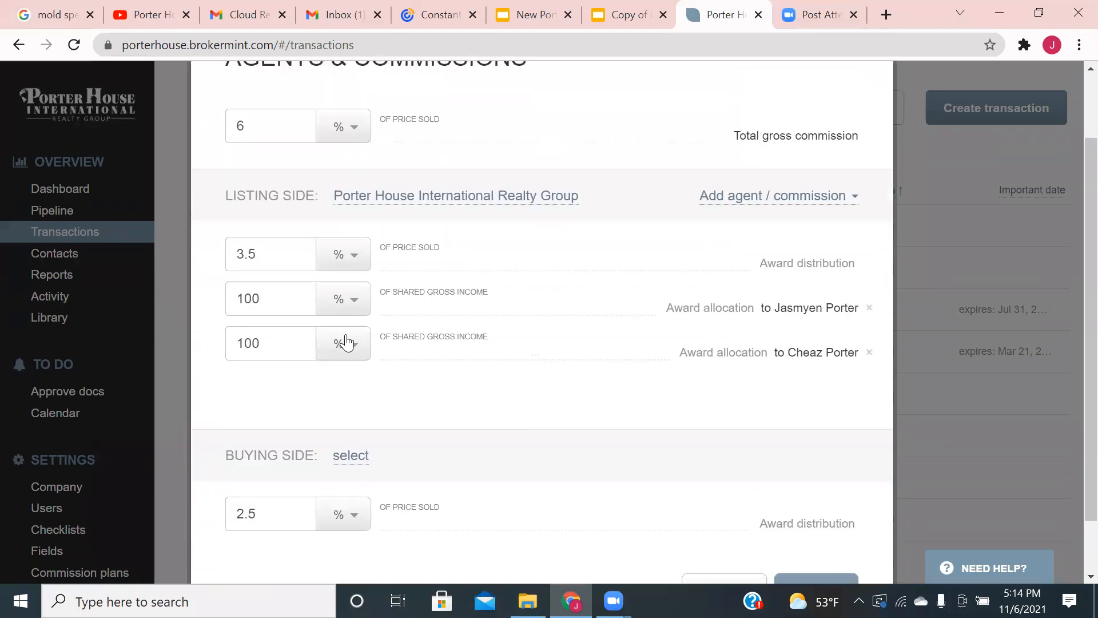
left_click(343, 298)
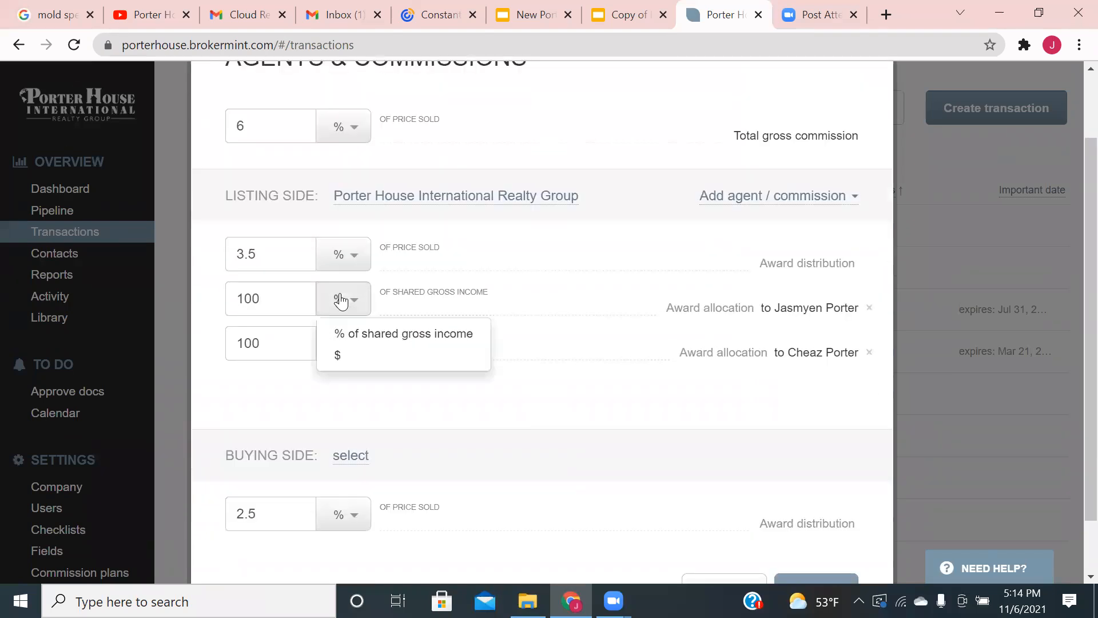
left_click(294, 310)
key("BackSpace")
key("BackSpace")
key("BackSpace")
type("50")
left_click(292, 349)
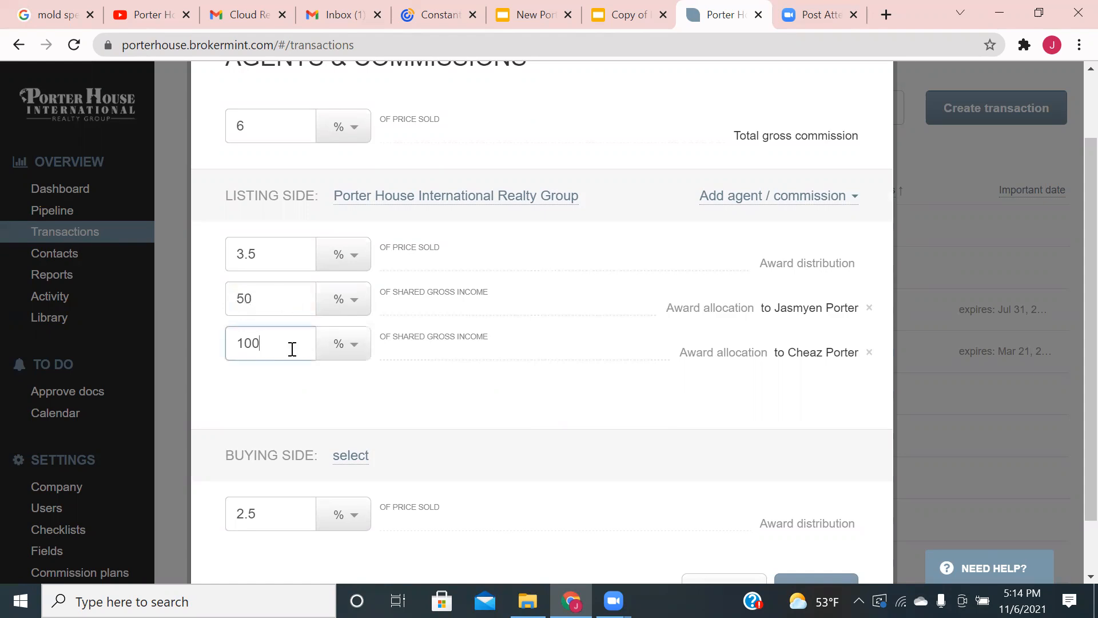
key("BackSpace")
type("50")
left_click(324, 398)
scroll(518, 371, "down", 1)
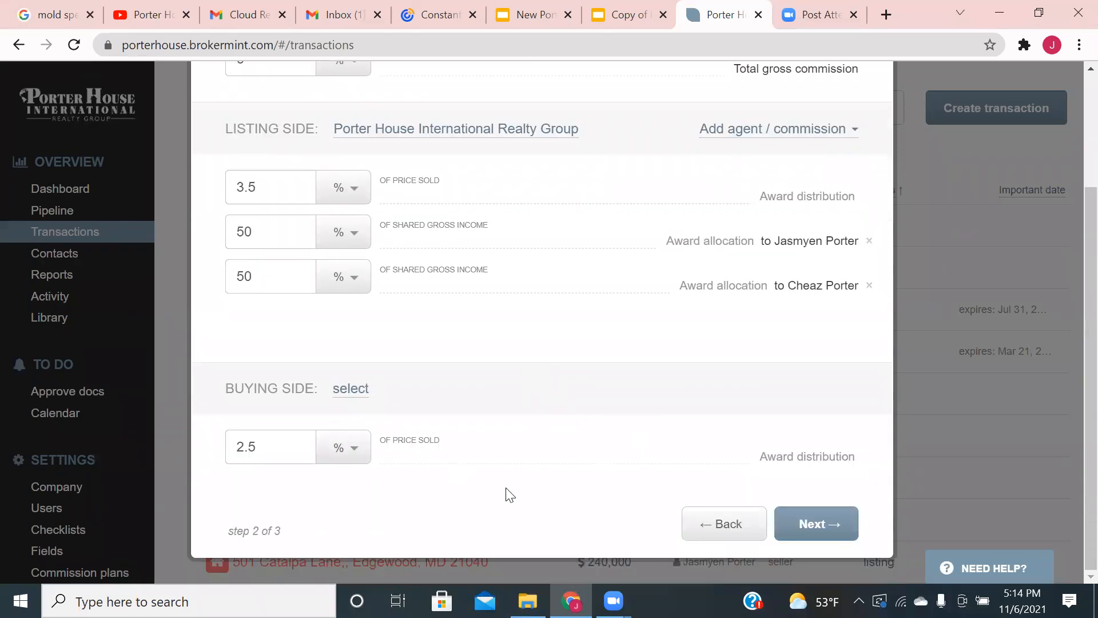
left_click(804, 523)
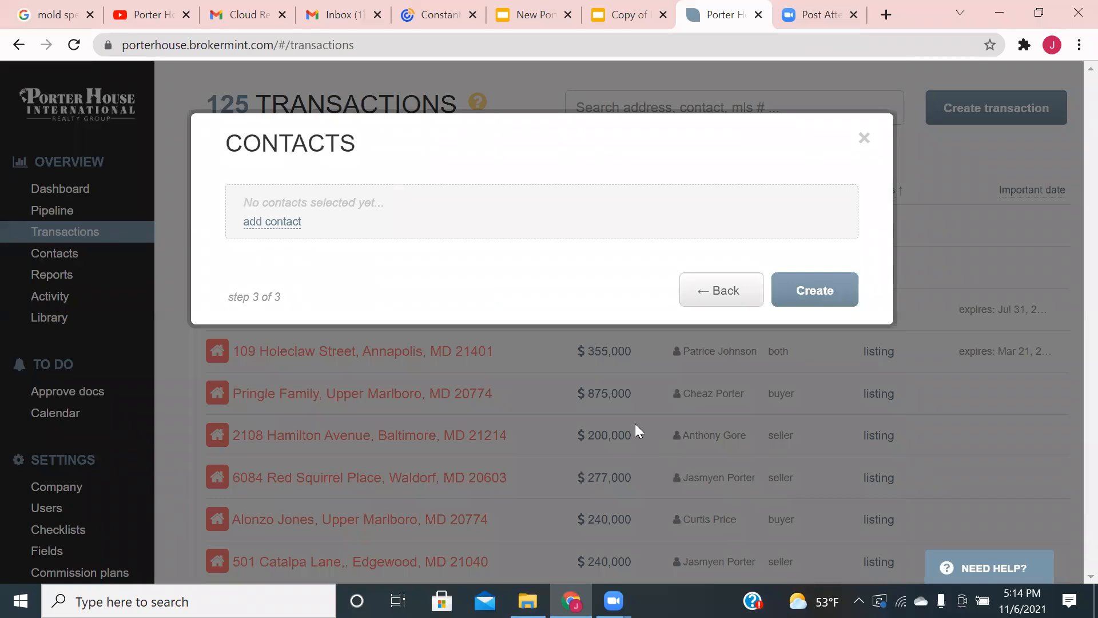
- Add Seller and Listing agent contact rows to the transaction
left_click(272, 223)
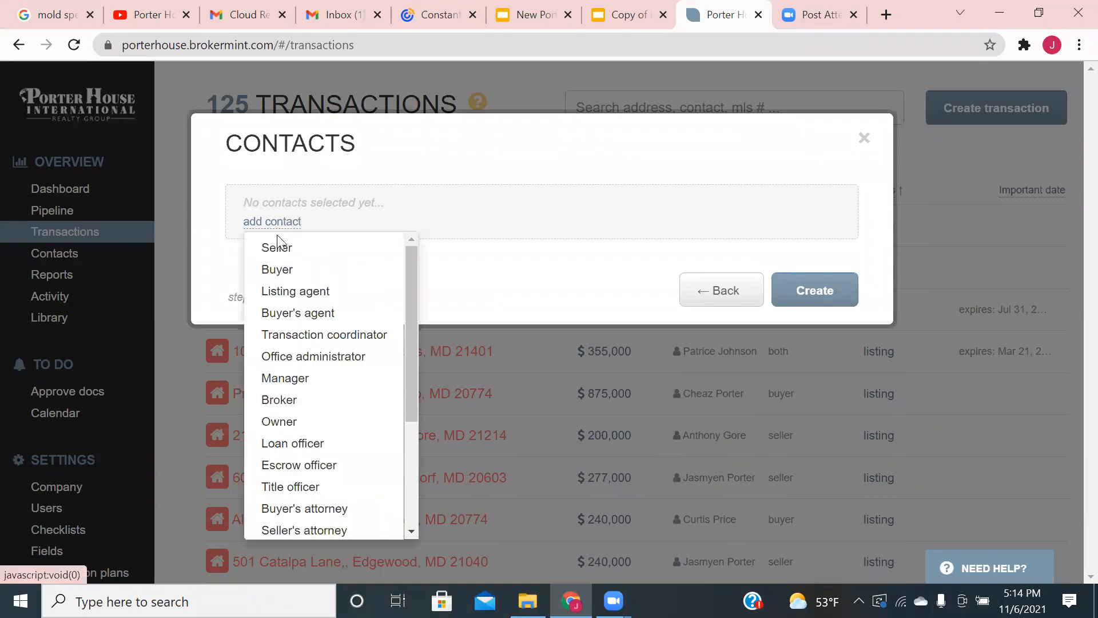
left_click(312, 256)
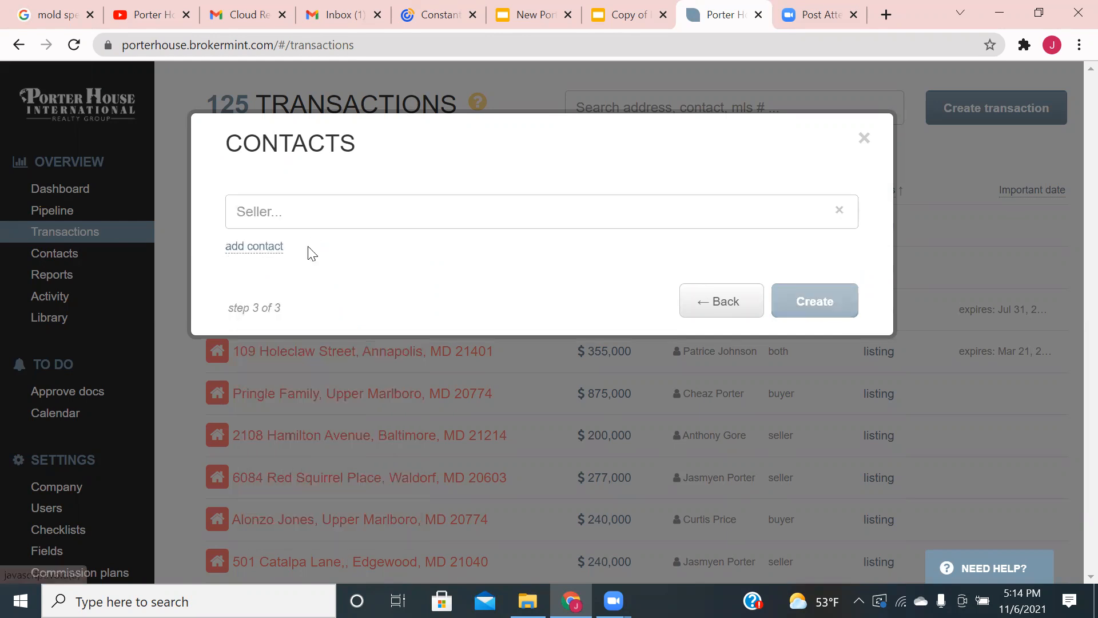
left_click(273, 248)
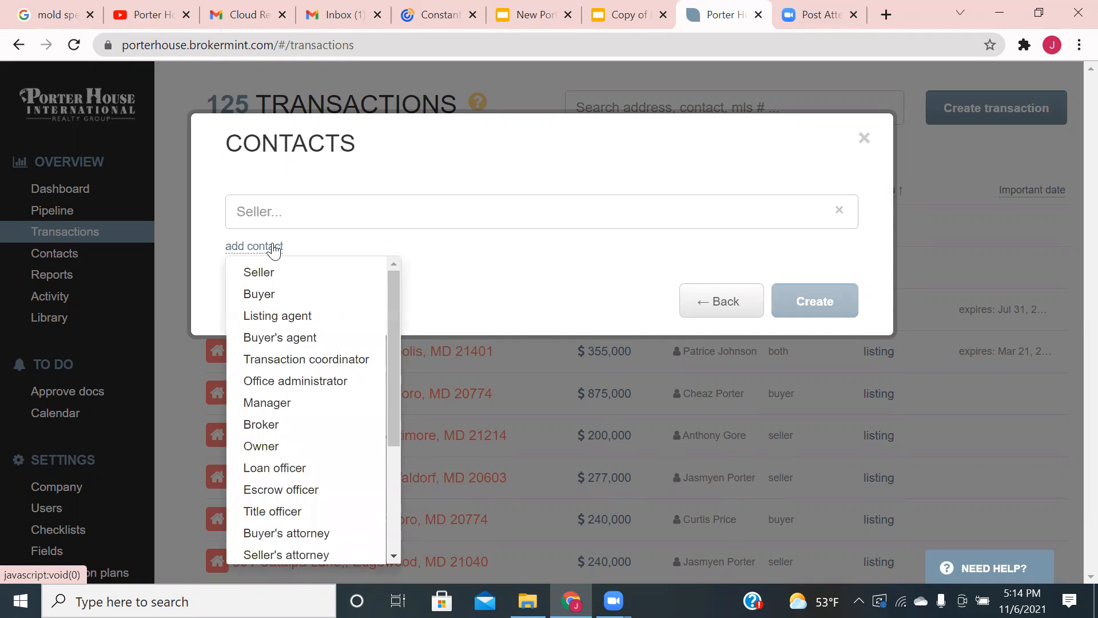
left_click(283, 315)
- Fill the seller and listing agent with existing users and create the transaction
left_click(350, 217)
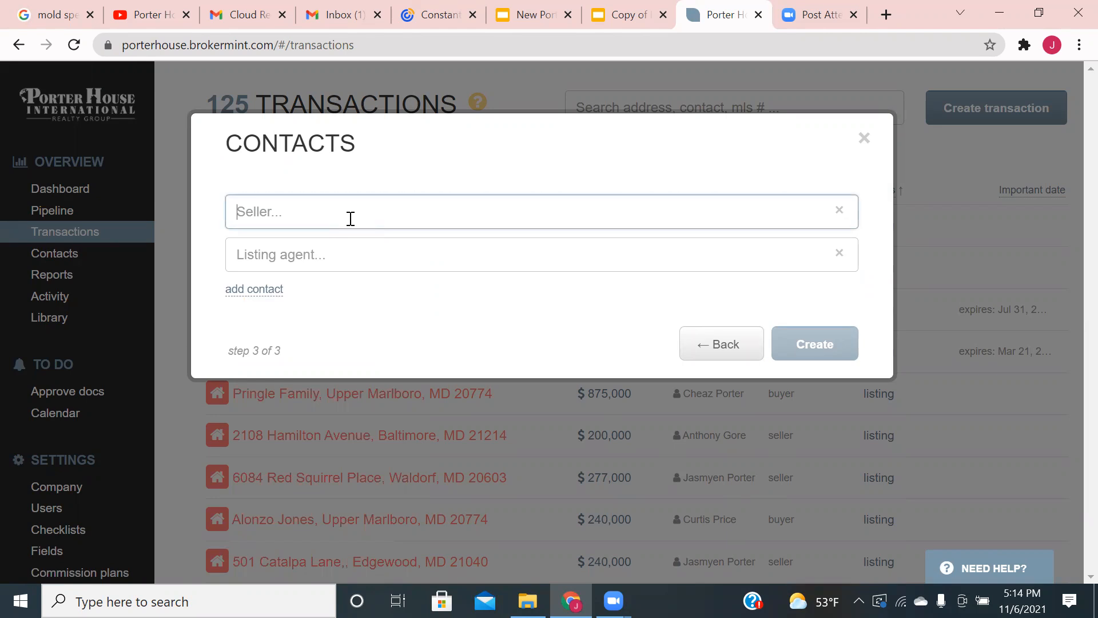
type("Cheaa")
key("BackSpace")
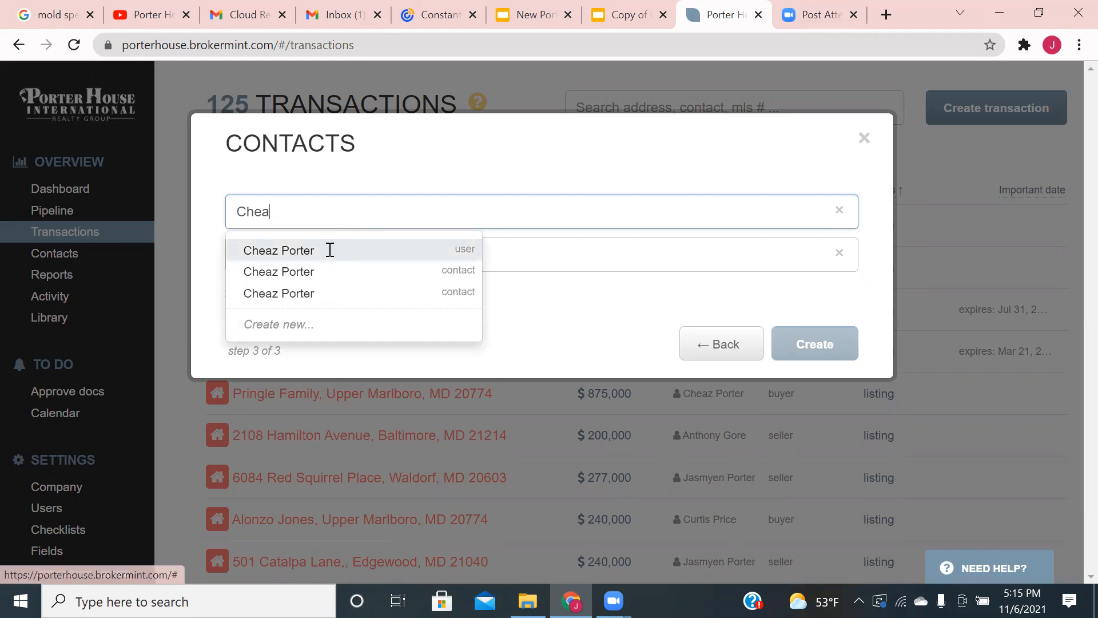
left_click(330, 250)
left_click(309, 253)
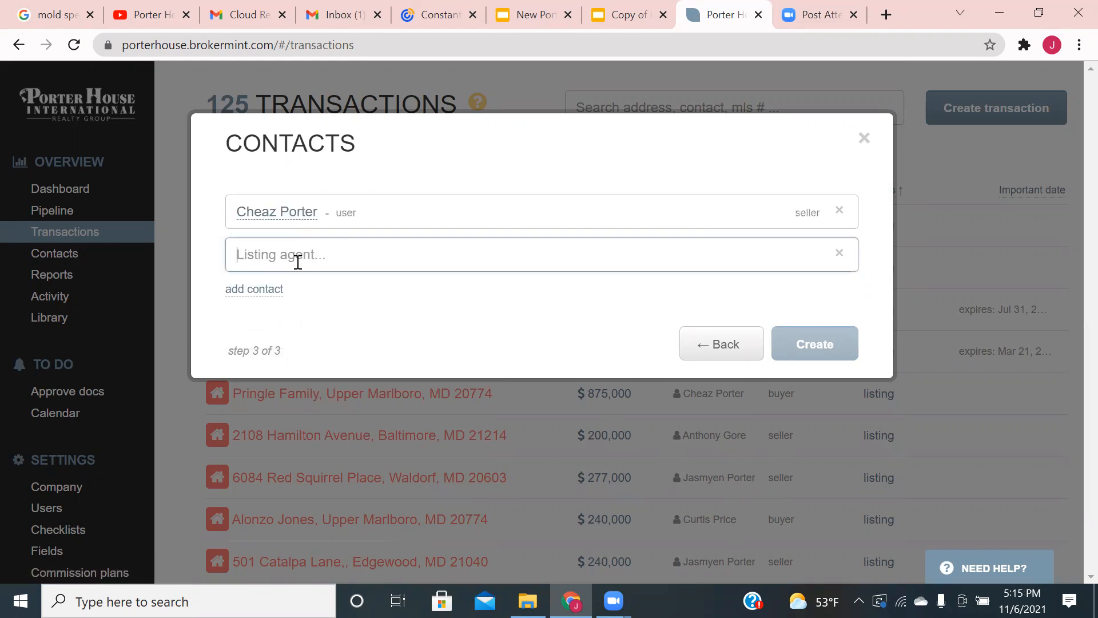
type("Ja")
left_click(306, 292)
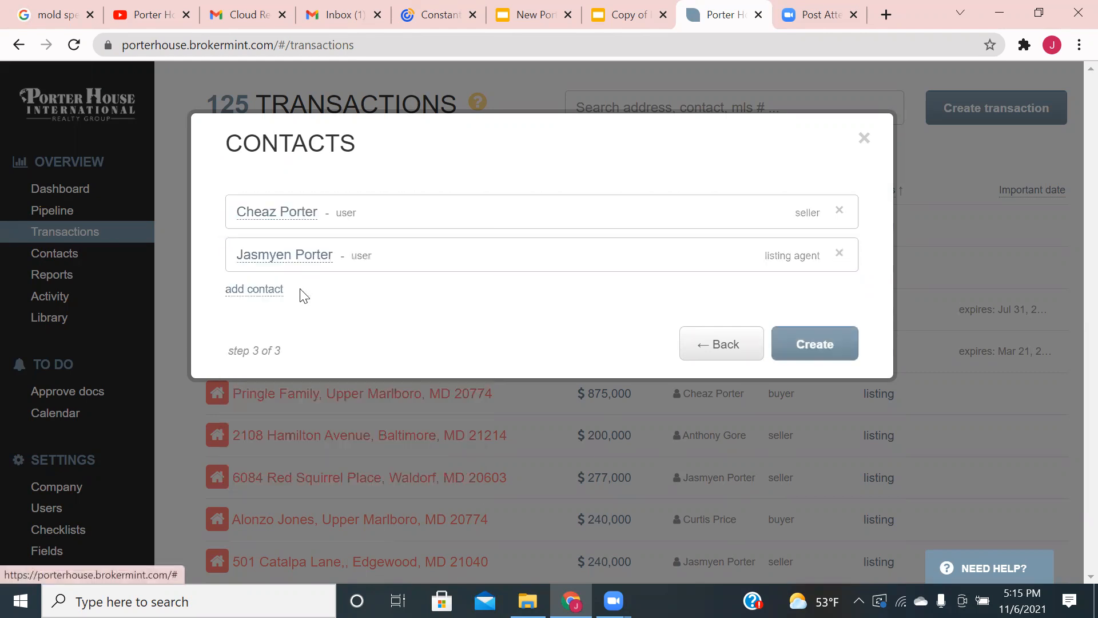
left_click(811, 352)
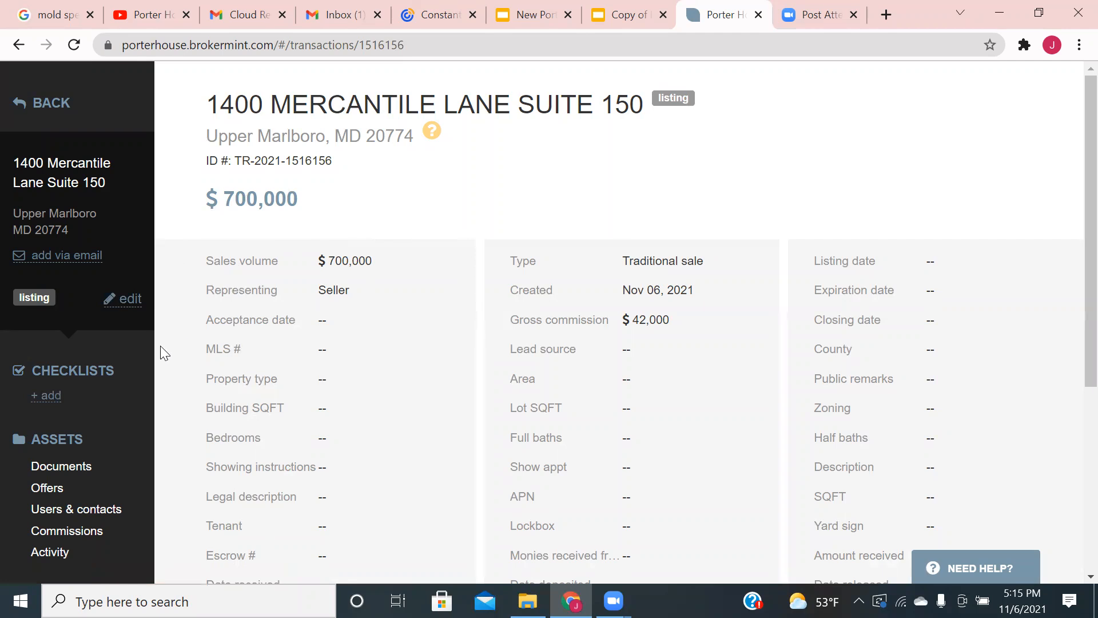
- Open the Add Checklist dialog from the CHECKLISTS section of the transaction
left_click(50, 397)
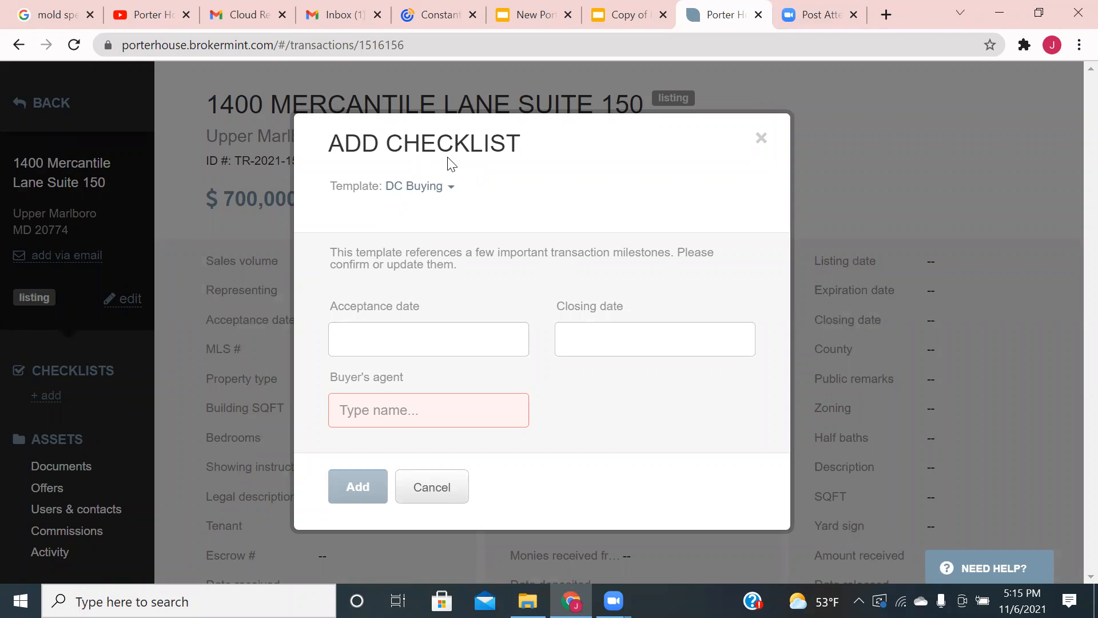
- Attach the MD Listing checklist template with a Nov 06, 2021 listing date
left_click(452, 189)
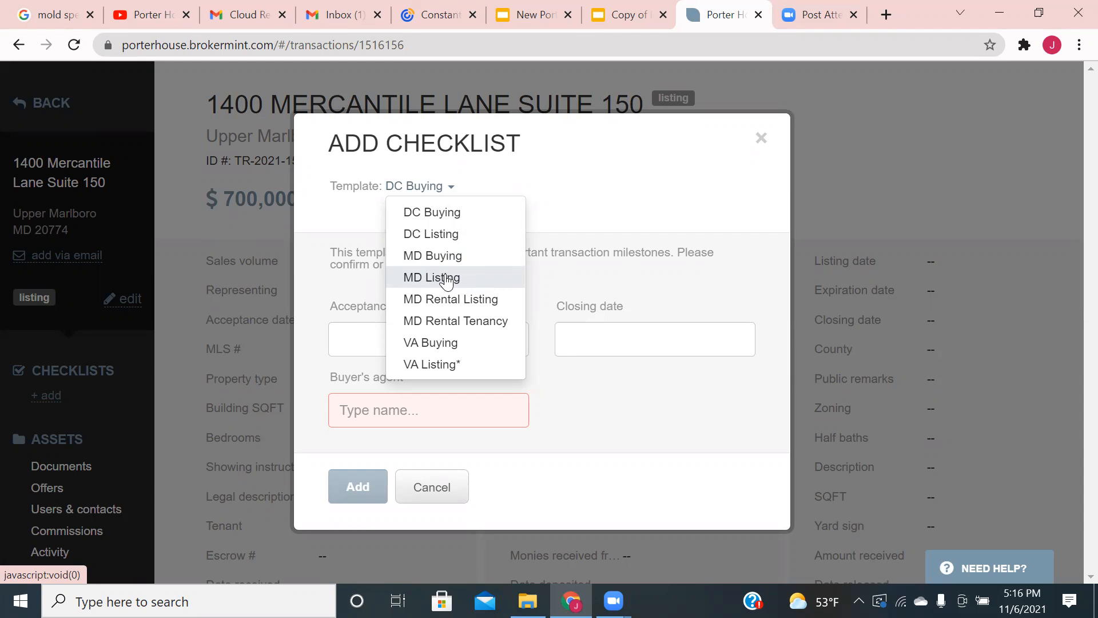
left_click(448, 279)
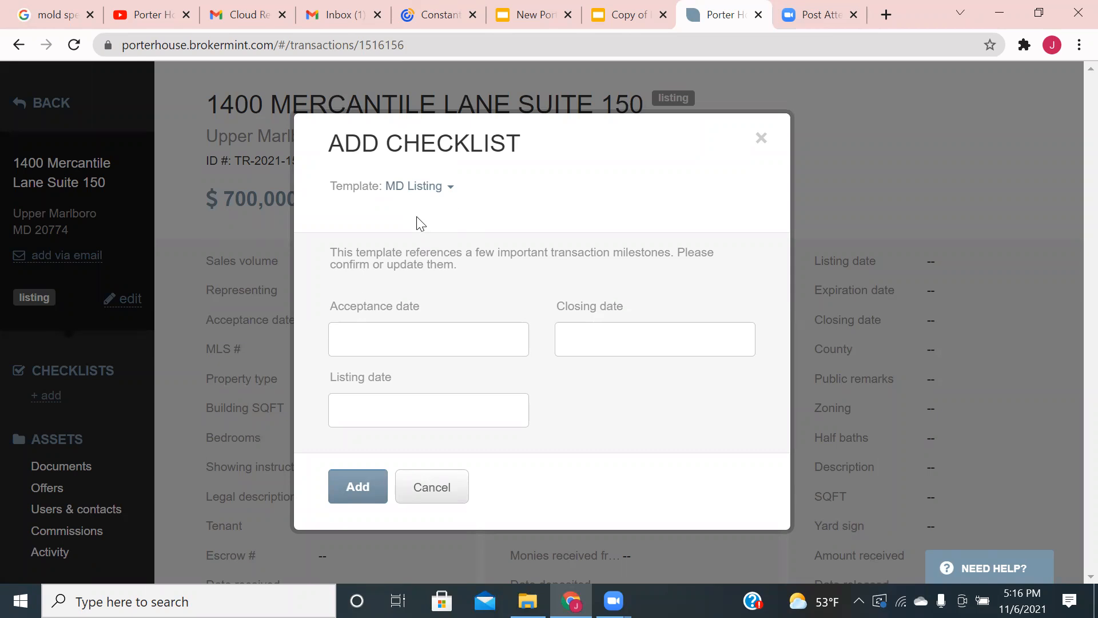
left_click(359, 409)
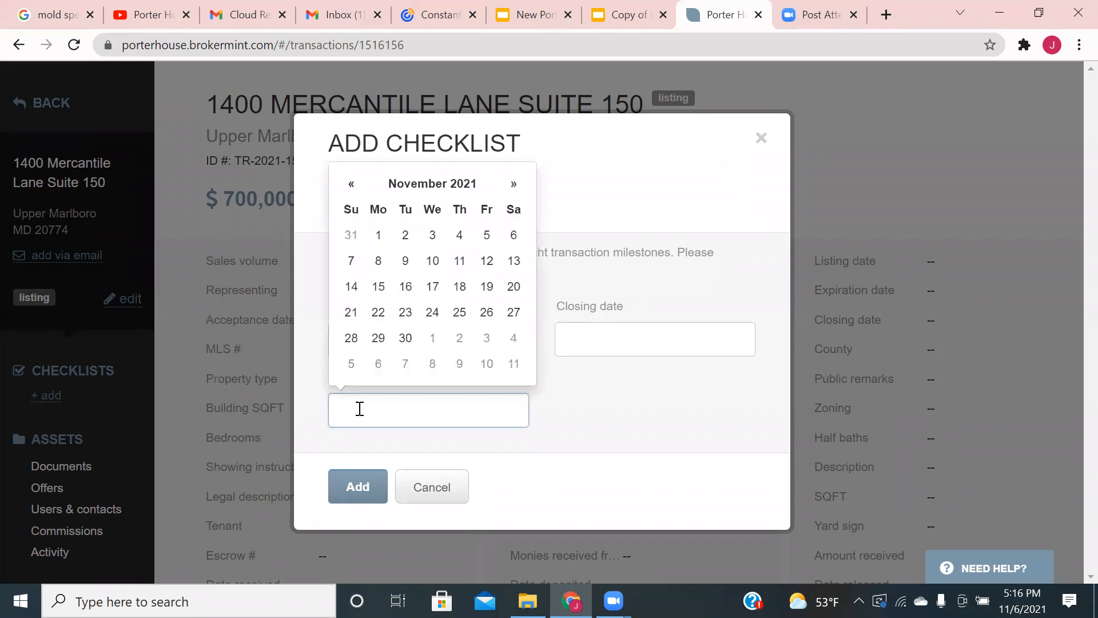
left_click(514, 235)
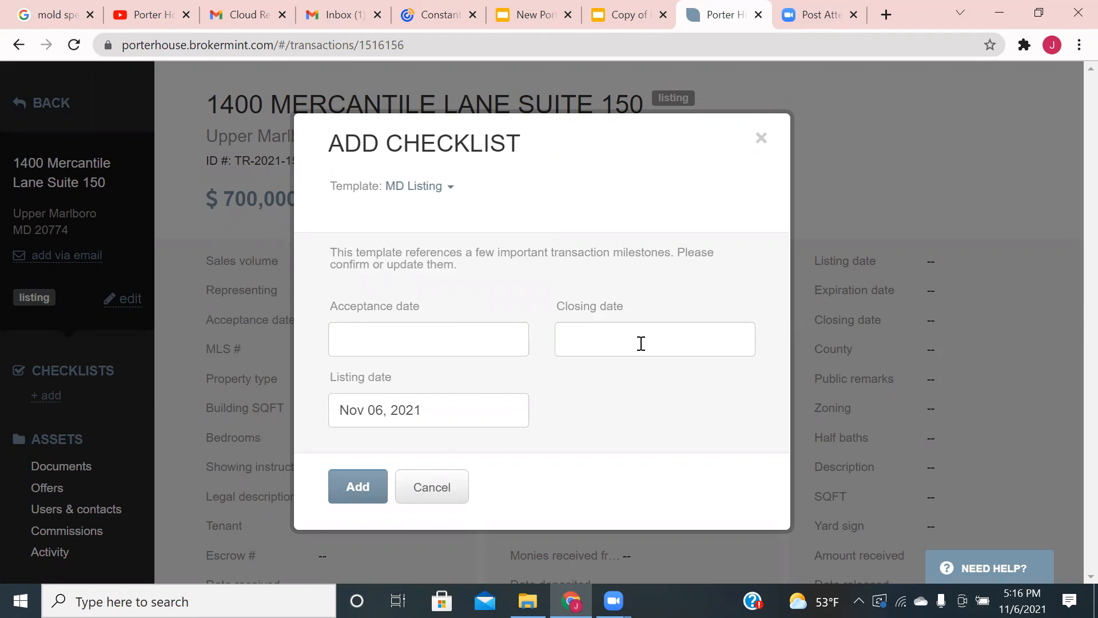
left_click(352, 491)
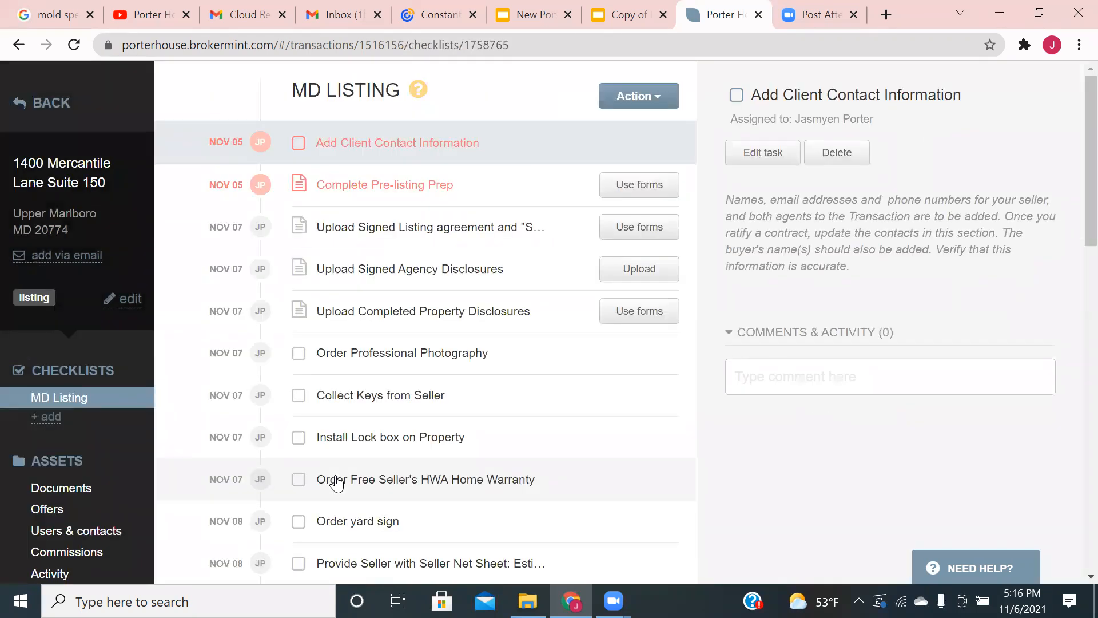
- Tick Add Client Contact Information as completed in the MD Listing checklist
key("XF86AudioRaiseVolume")
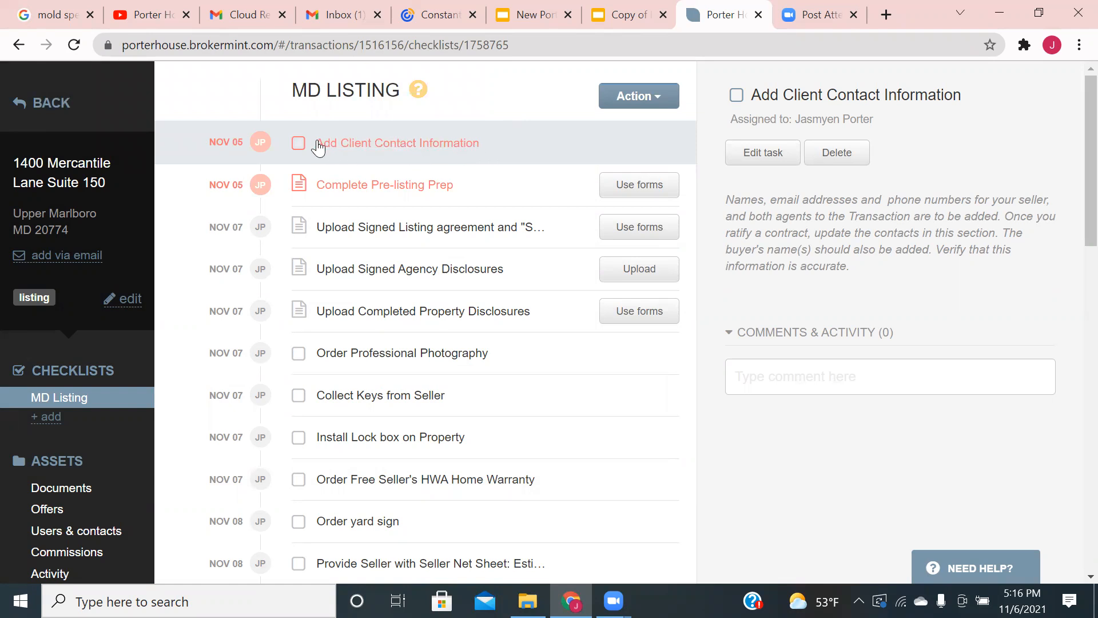
left_click(298, 146)
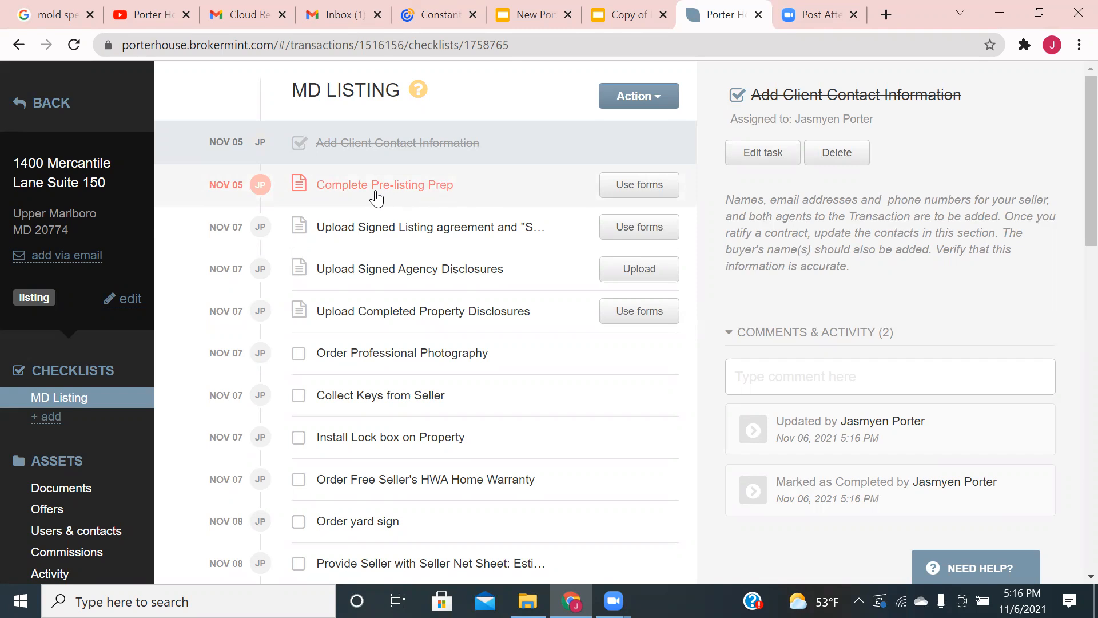
- Prepare the Pre-Listing Prep form for Complete Pre-listing Prep with listing agent and seller as parties
left_click(656, 189)
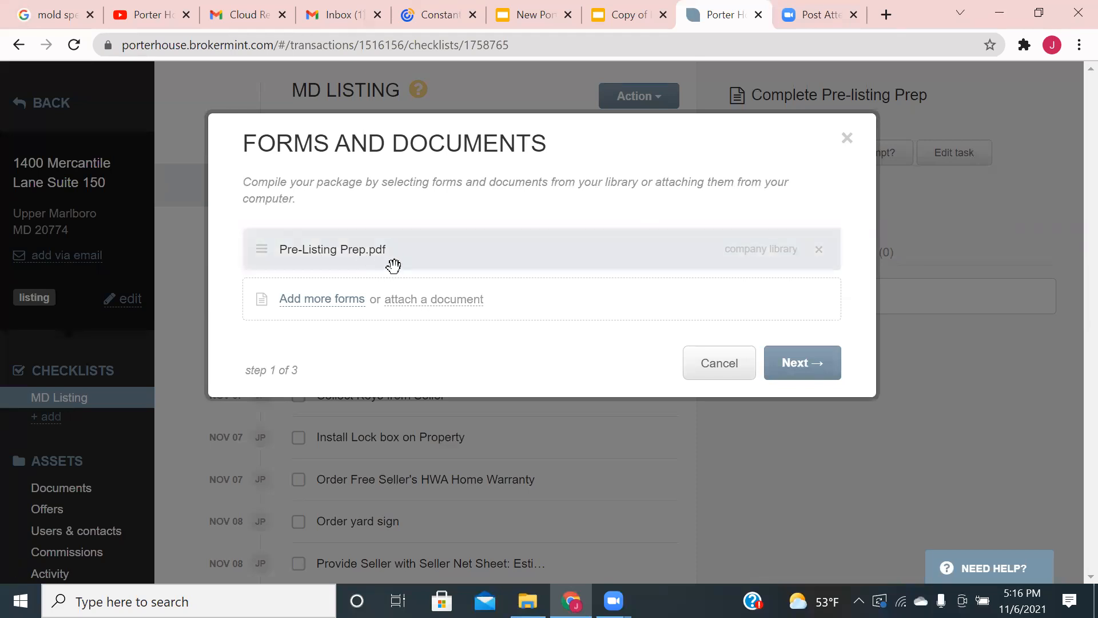
left_click(791, 378)
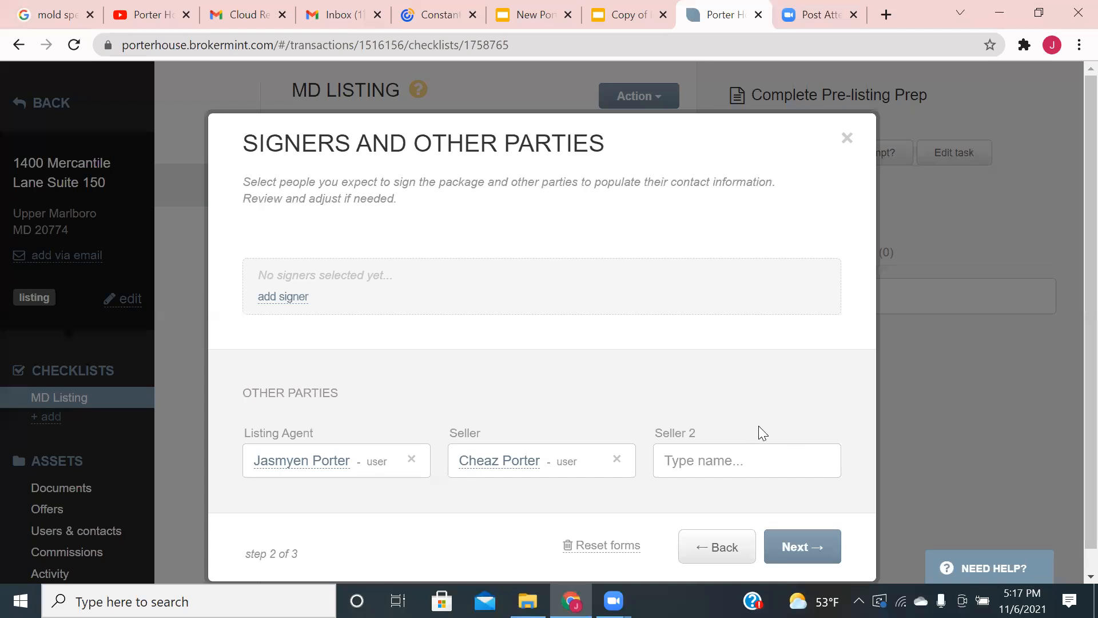
left_click(799, 548)
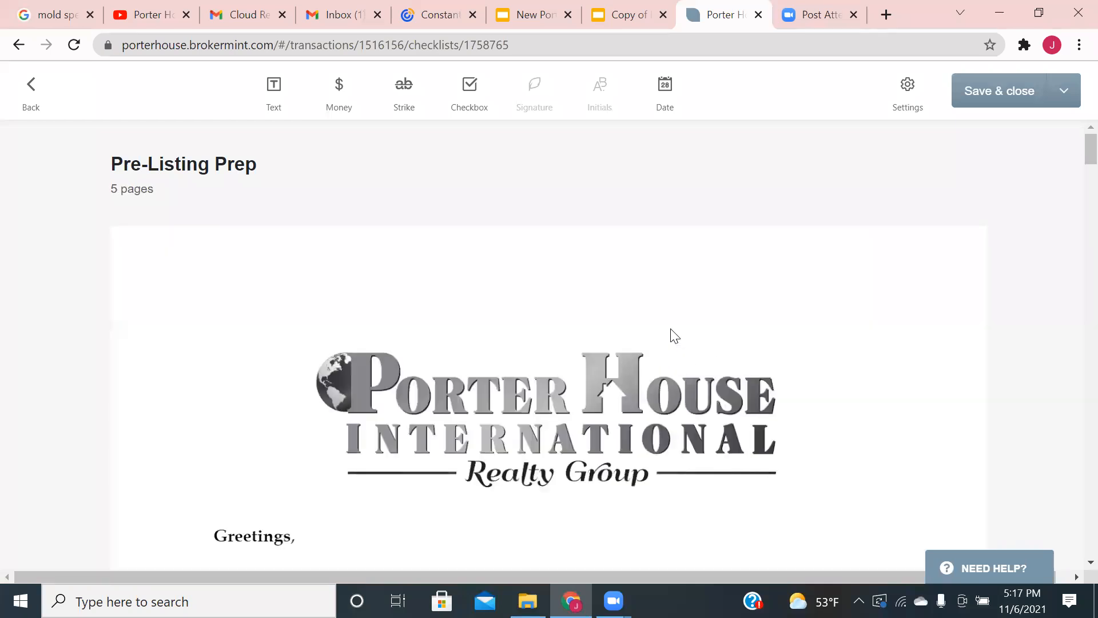
- Review the prefilled seller, property and agent fields in the 5-page document, then save and close
scroll(681, 335, "down", 13)
scroll(701, 337, "down", 13)
scroll(707, 336, "down", 13)
scroll(706, 335, "down", 5)
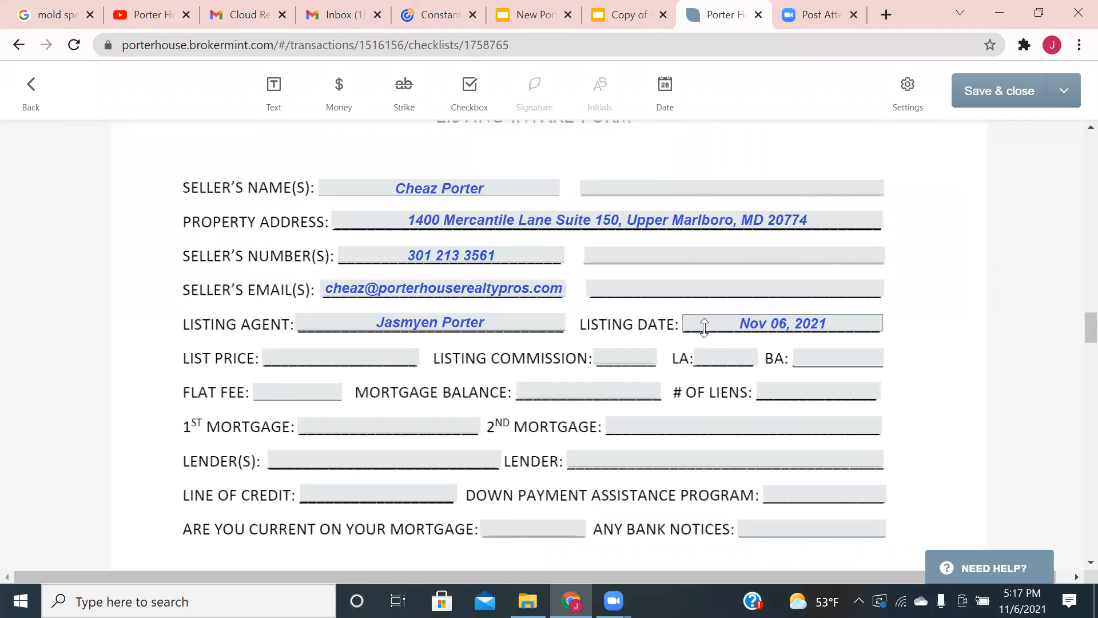
scroll(704, 327, "up", 3)
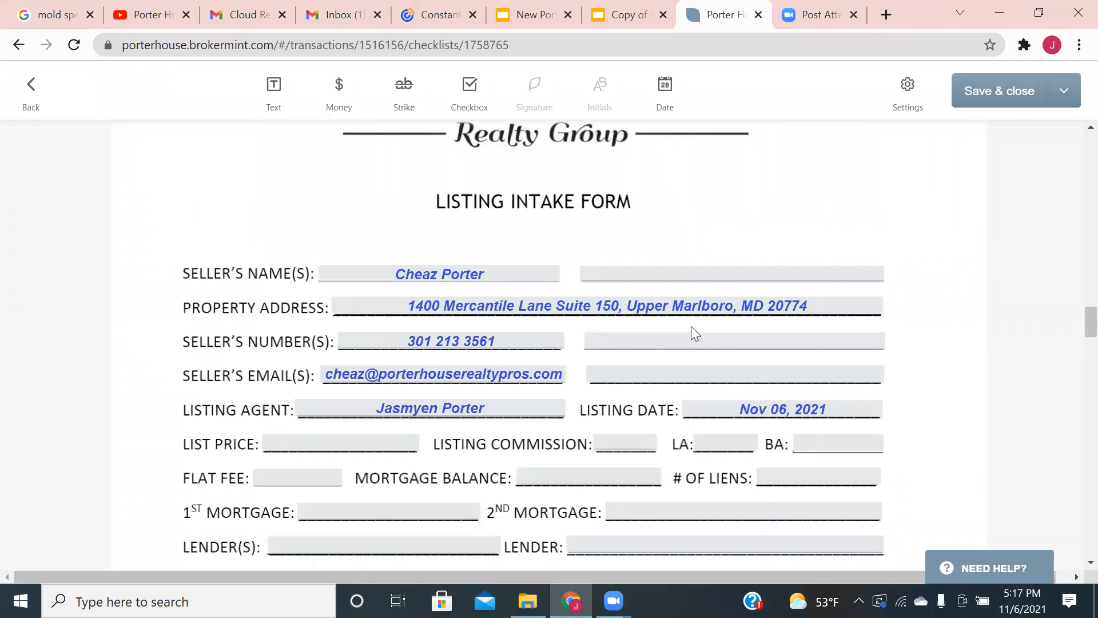
scroll(693, 333, "down", 6)
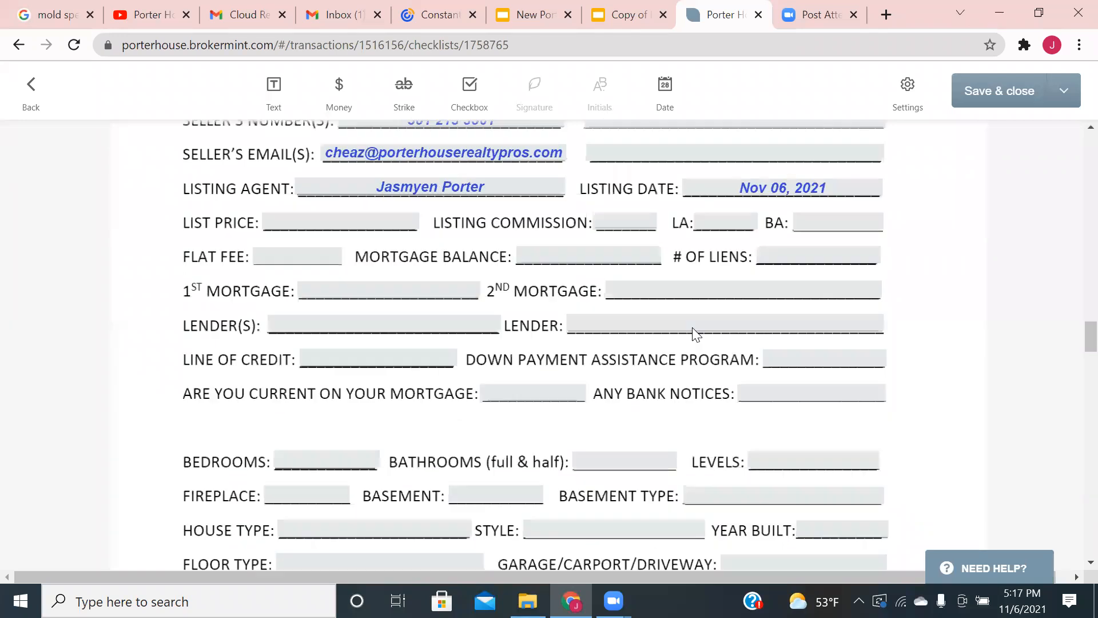
scroll(696, 333, "down", 20)
scroll(699, 340, "down", 15)
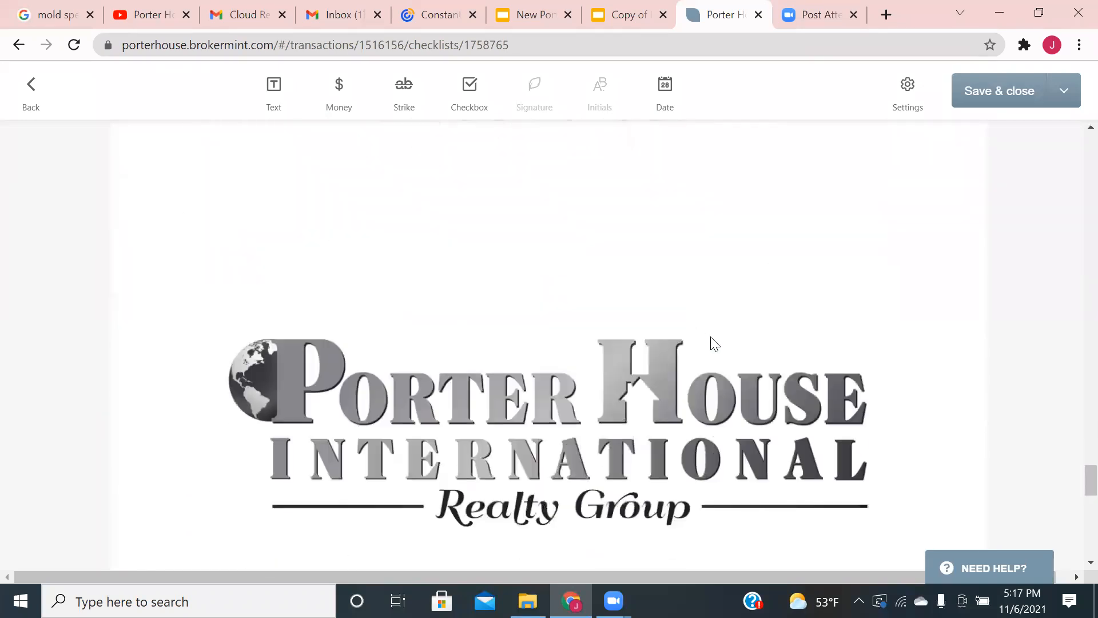
scroll(714, 343, "down", 7)
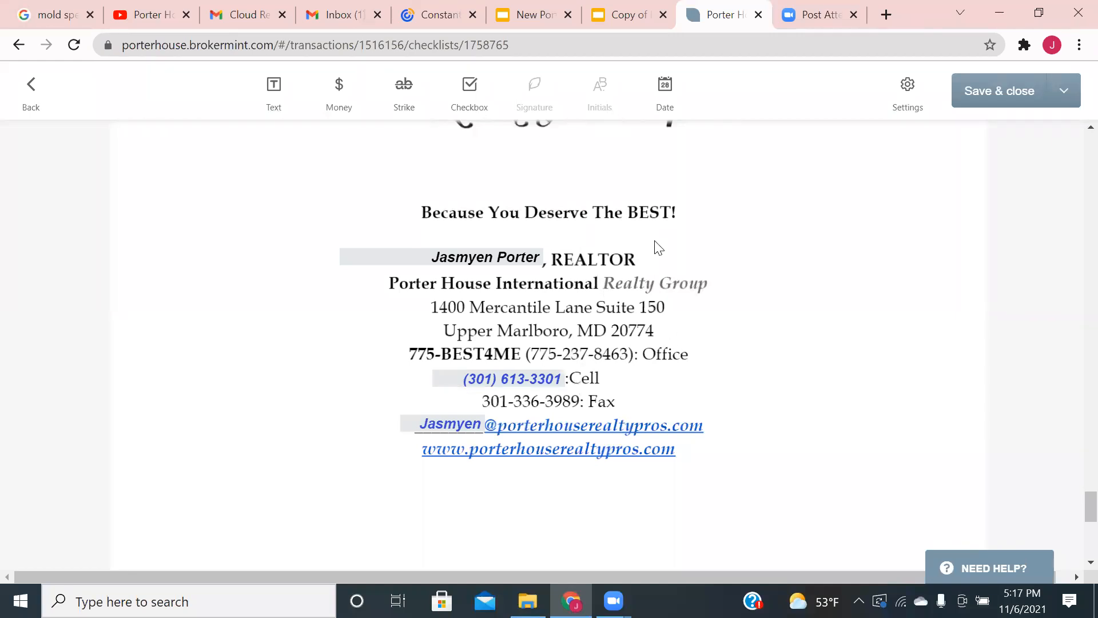
scroll(688, 243, "up", 6)
left_click(1023, 97)
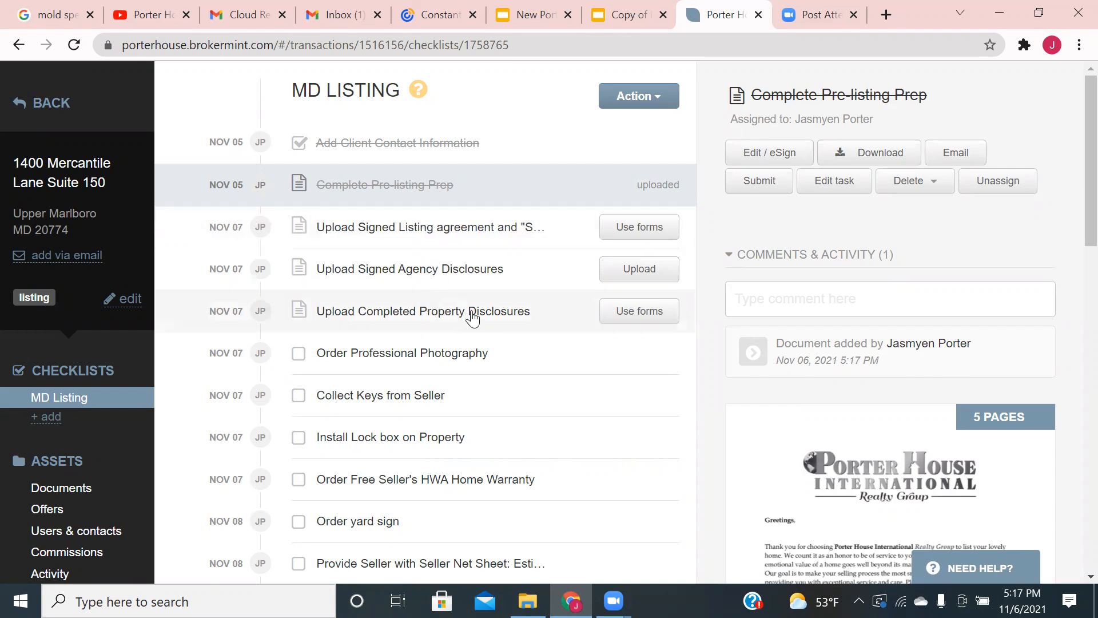
- Look at the listing agreement's forms without changes, then bring up the Upload Completed Property Disclosures task
left_click(621, 231)
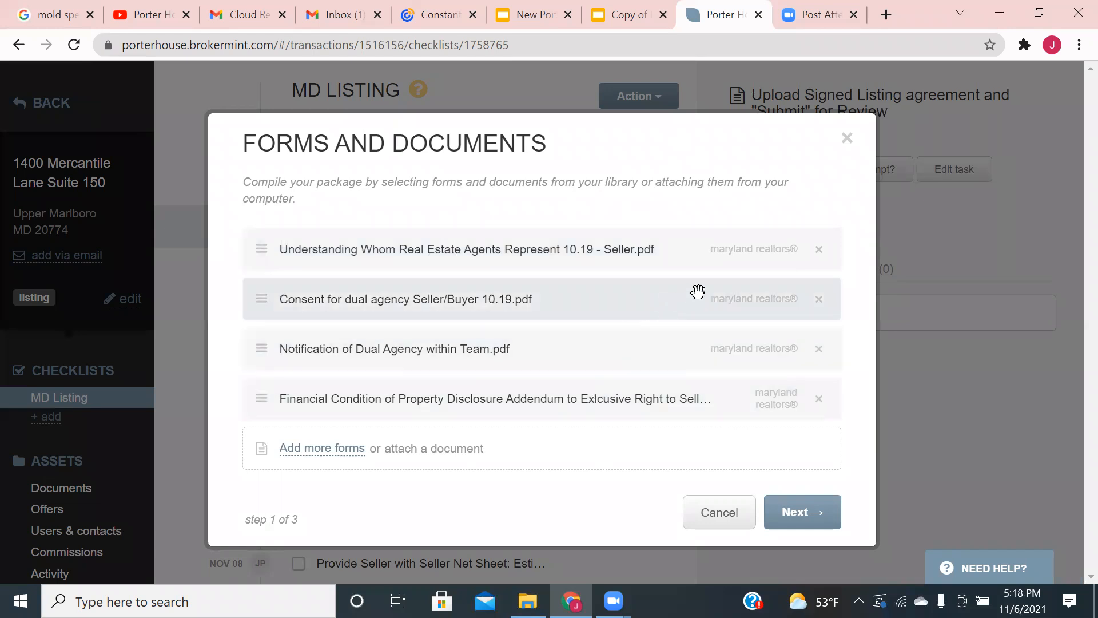
left_click(847, 139)
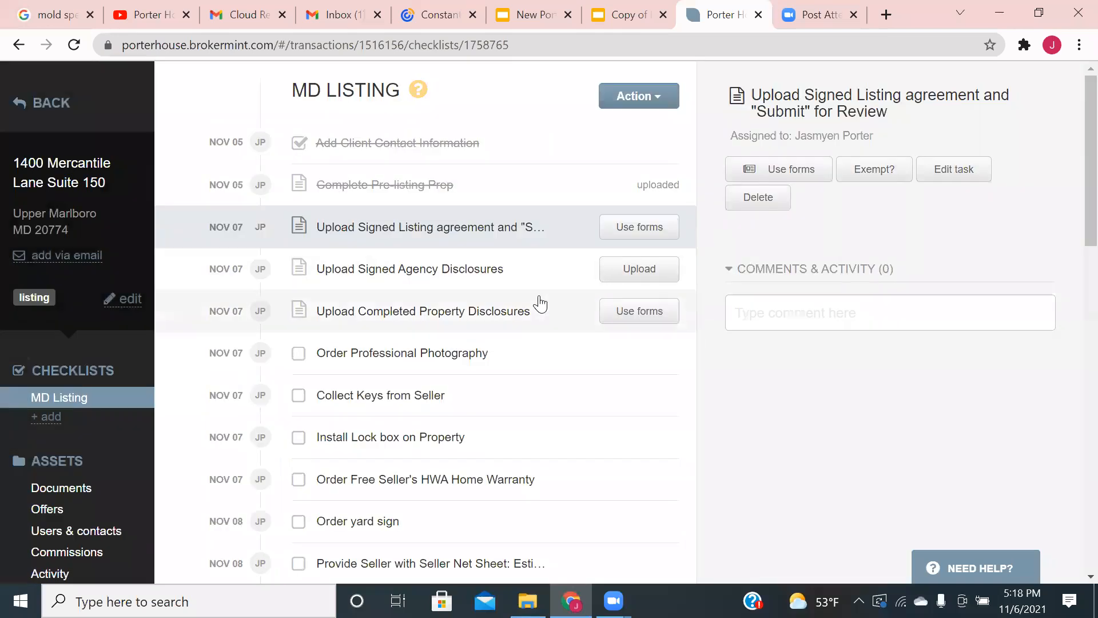
left_click(507, 312)
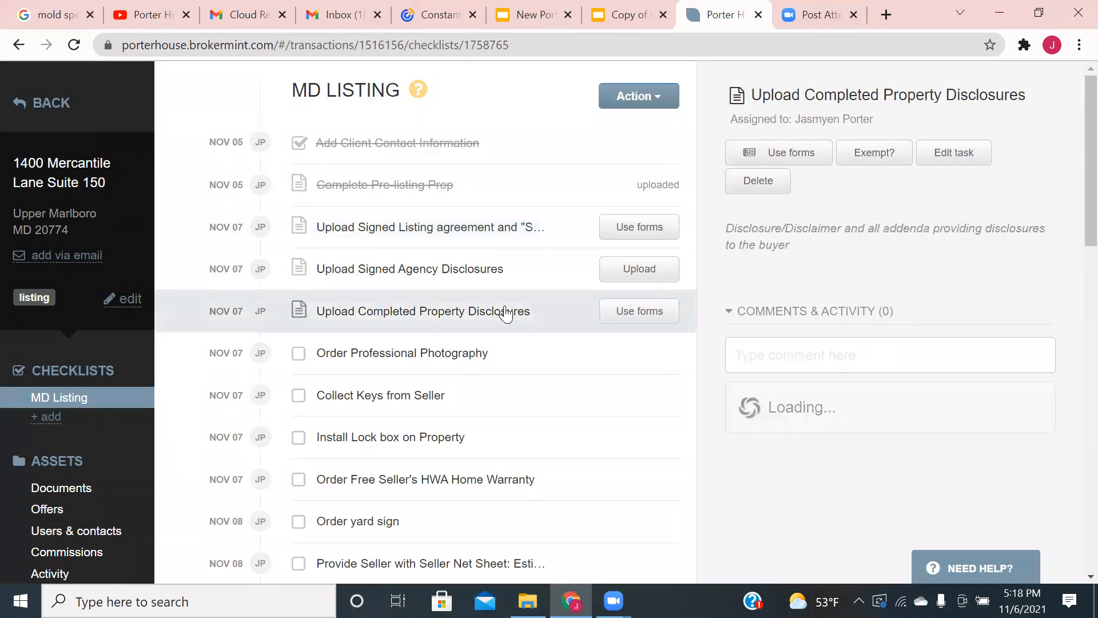
left_click(616, 314)
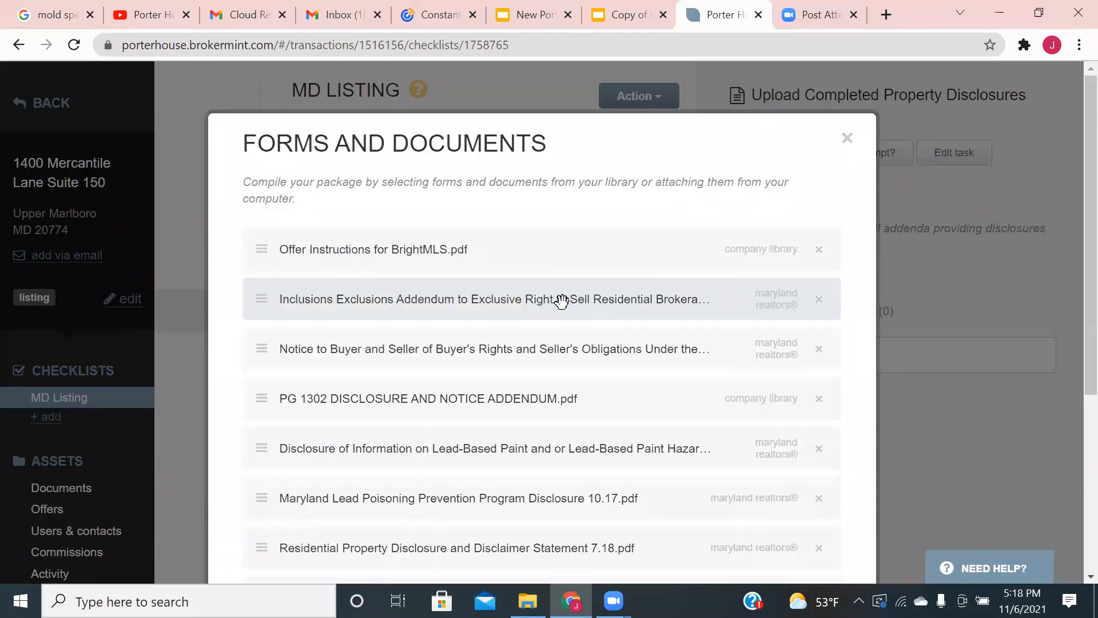
scroll(561, 302, "down", 5)
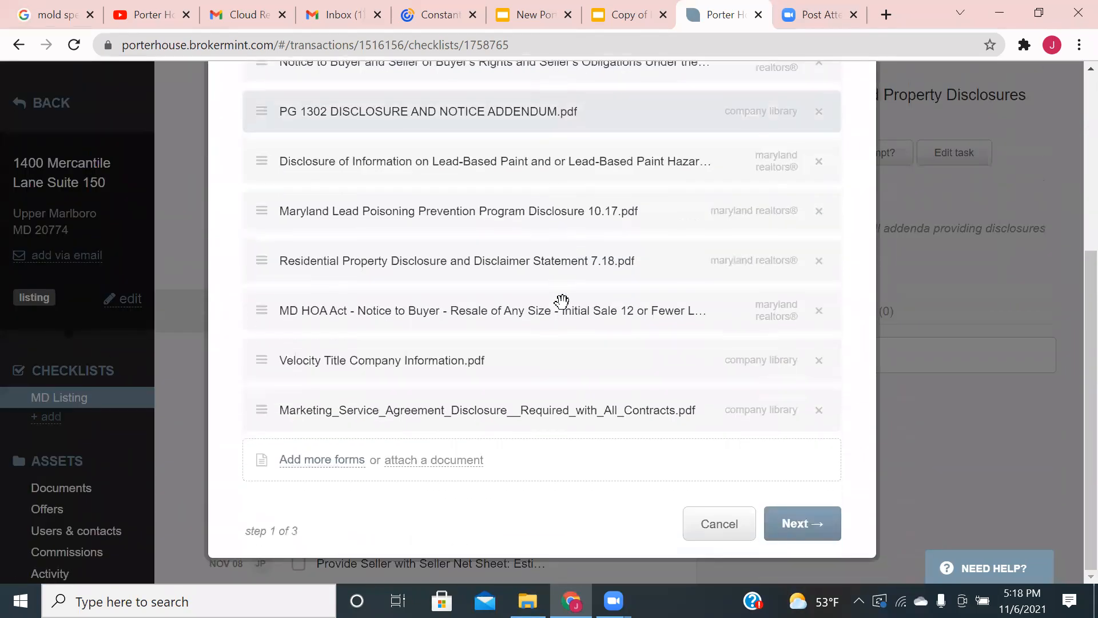
scroll(578, 294, "up", 5)
scroll(669, 251, "down", 2)
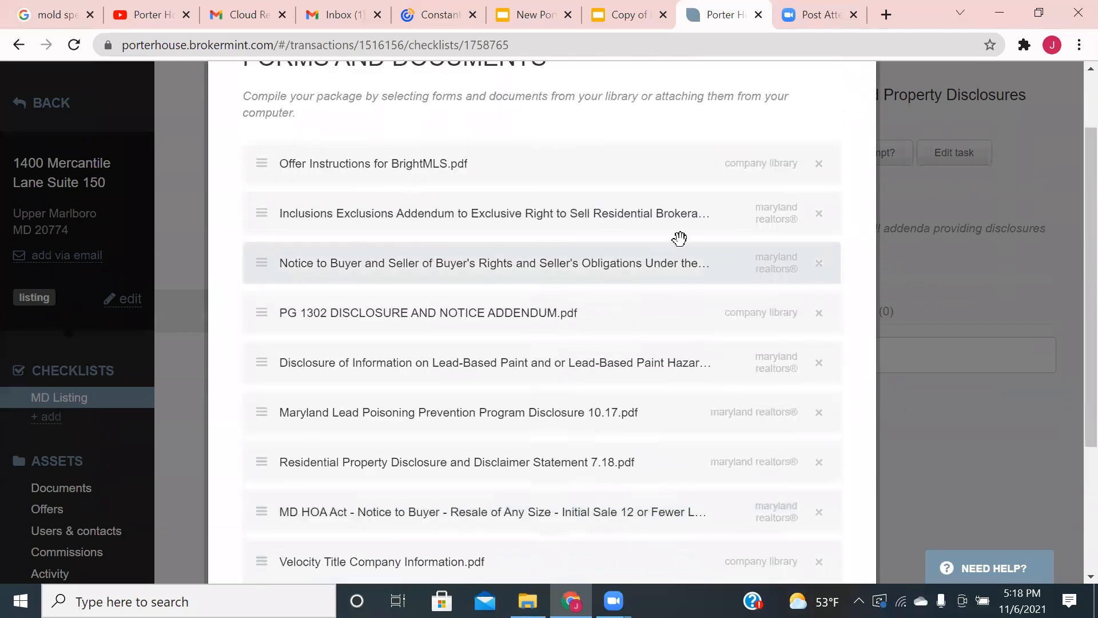
scroll(703, 235, "up", 3)
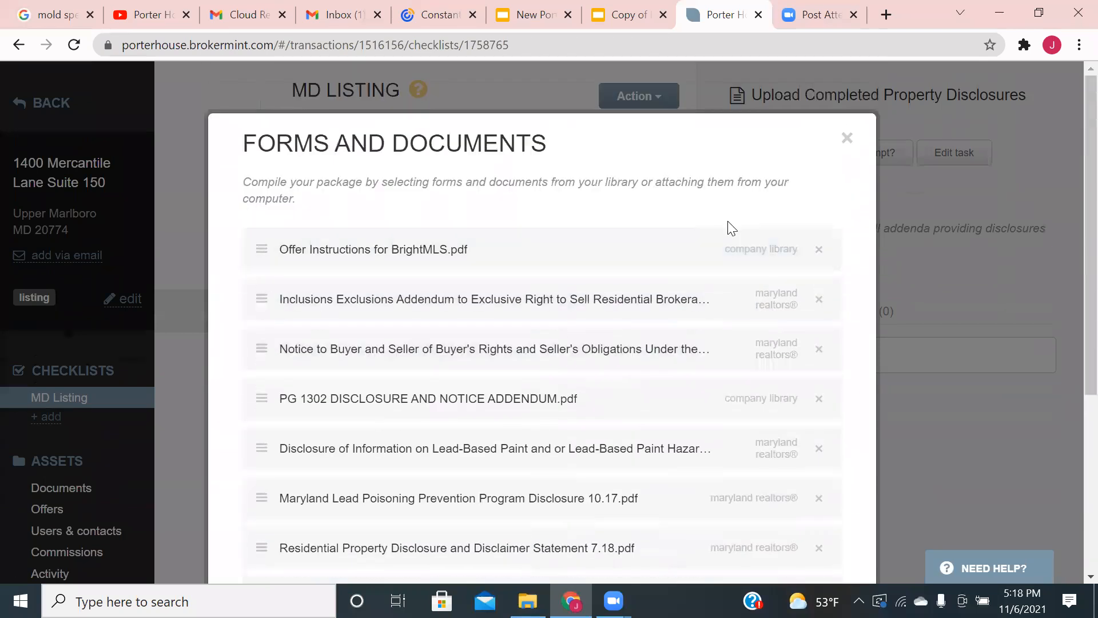
left_click(847, 140)
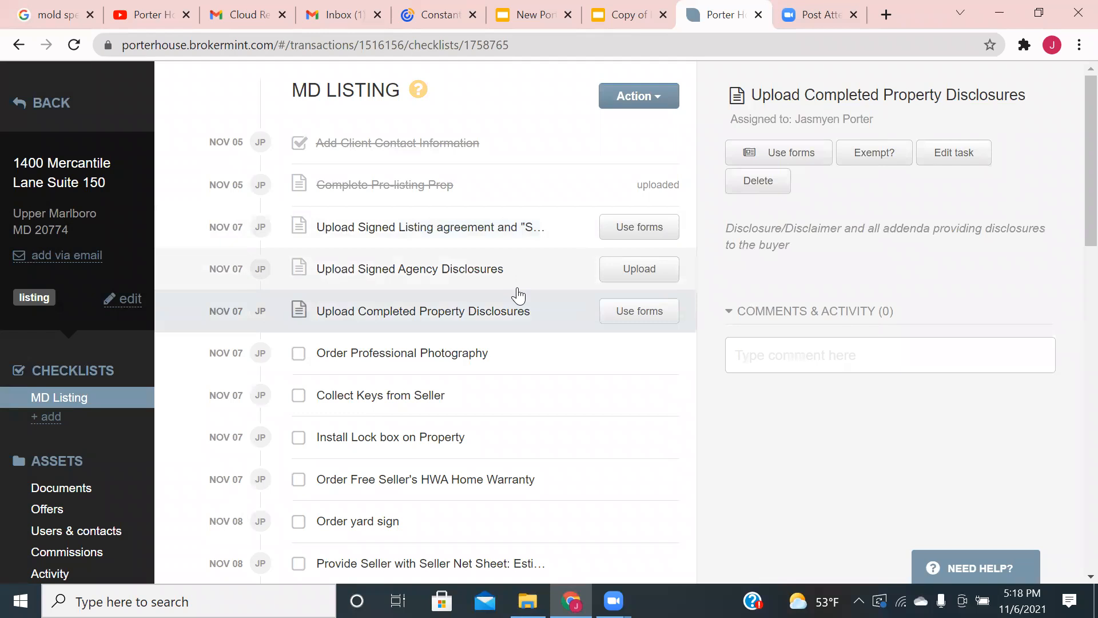
left_click(639, 314)
scroll(482, 290, "down", 5)
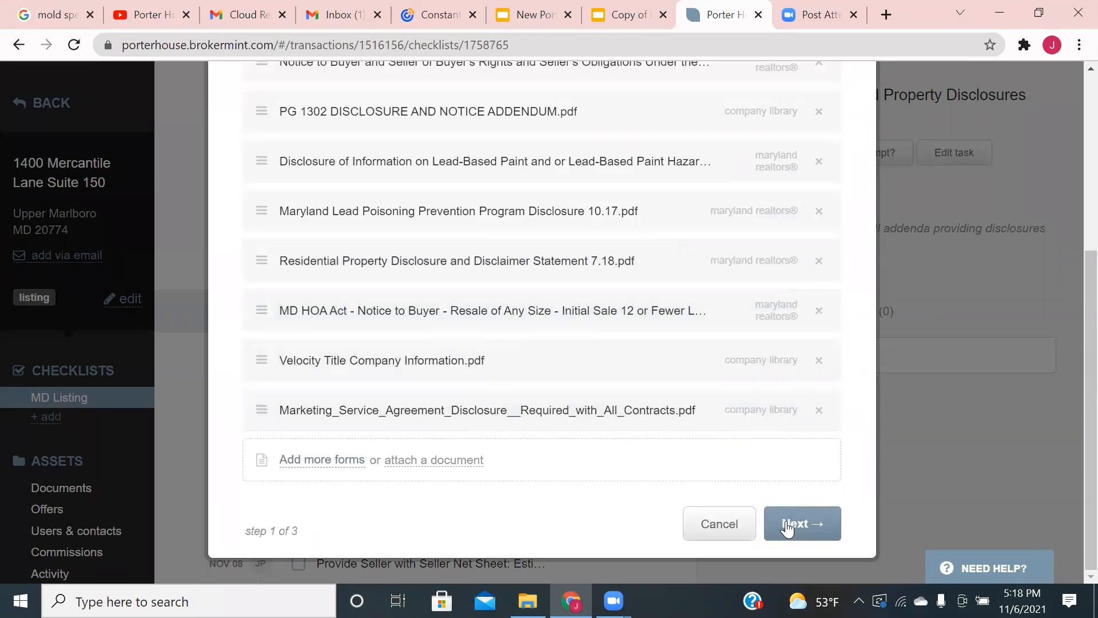
scroll(728, 443, "up", 5)
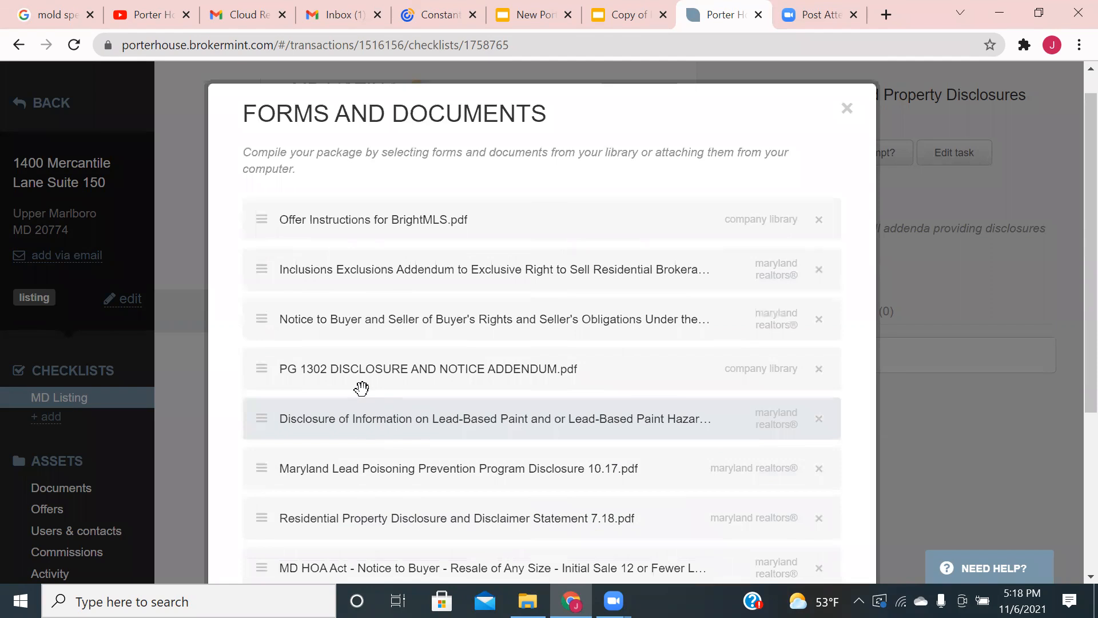
mouse_move(265, 267)
left_mouse_down()
mouse_move(270, 326)
mouse_move(265, 273)
left_mouse_up()
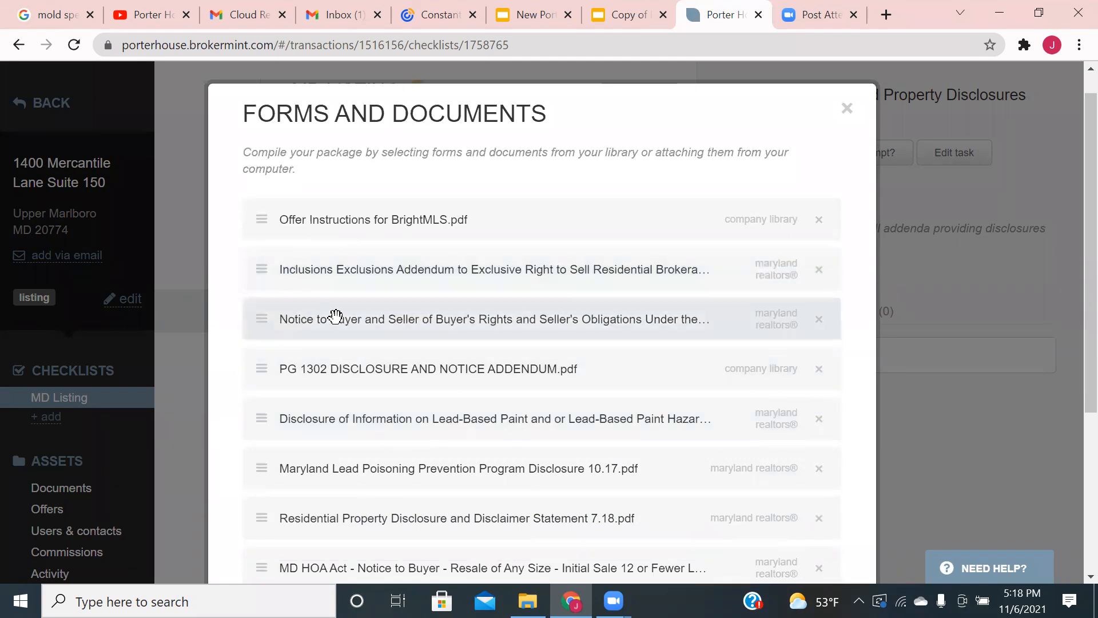
scroll(337, 316, "down", 5)
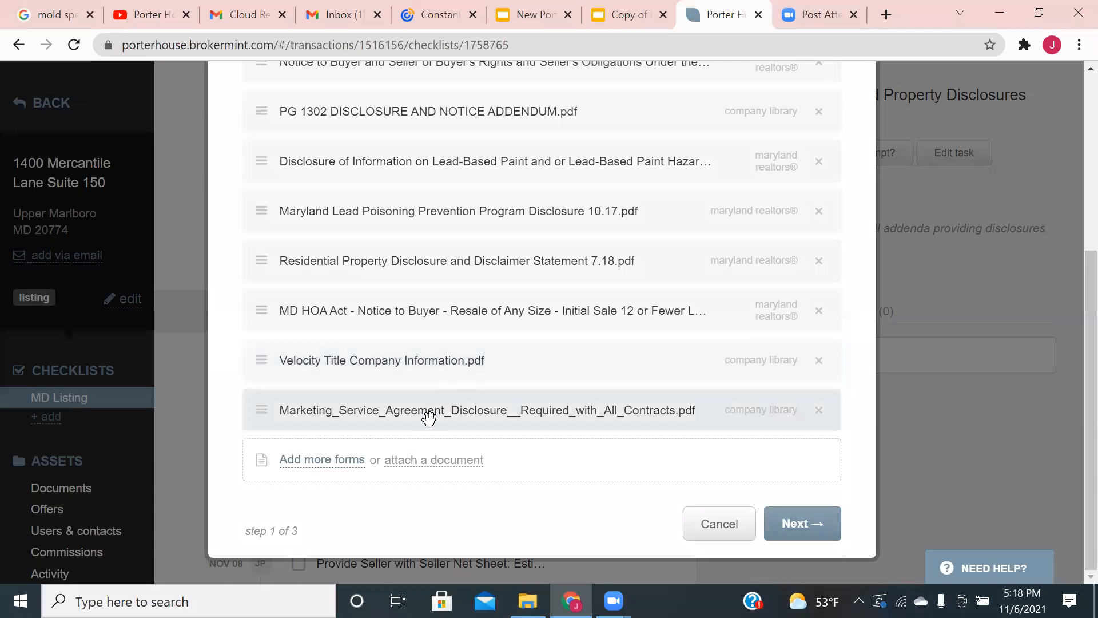
- Browse the Maryland REALTORS®, Company and PGCAR Addenda forms without adding any, then continue to signers
left_click(322, 460)
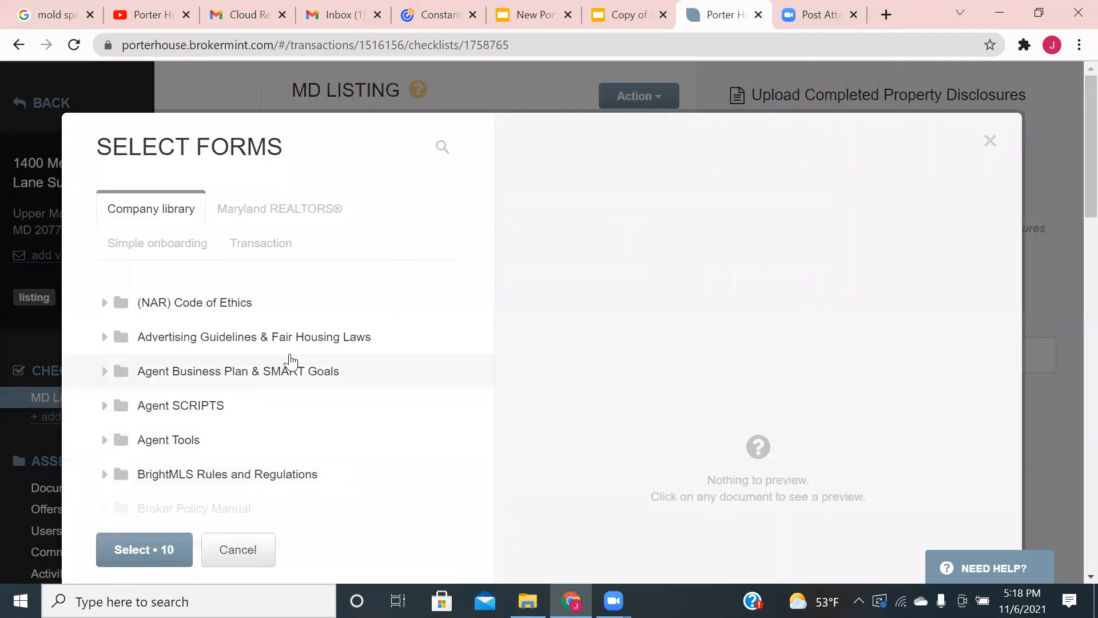
left_click(319, 213)
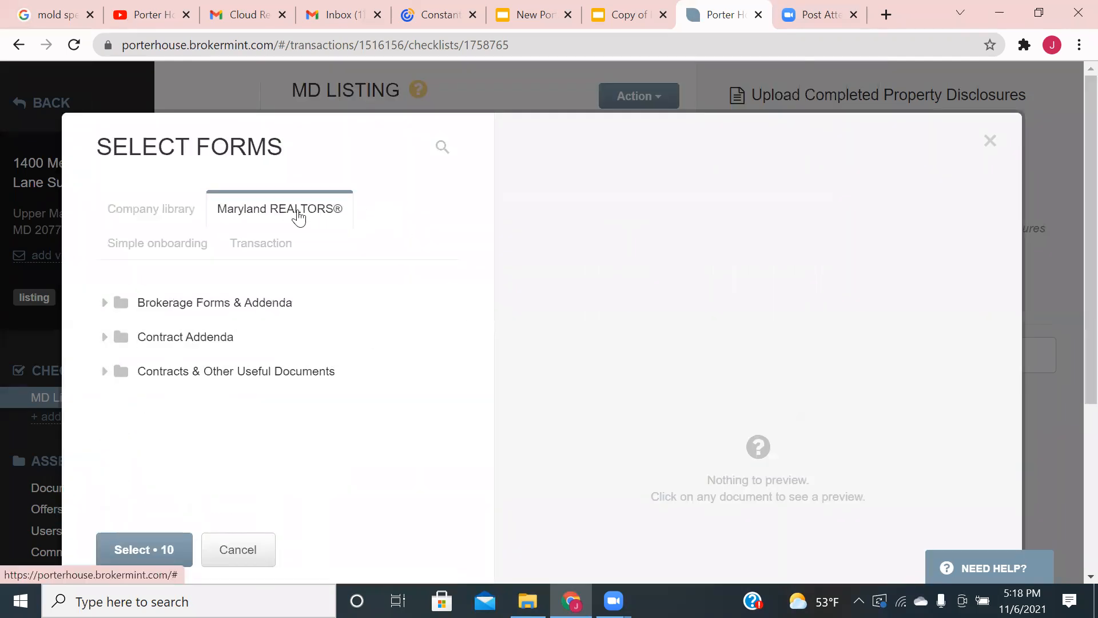
left_click(167, 219)
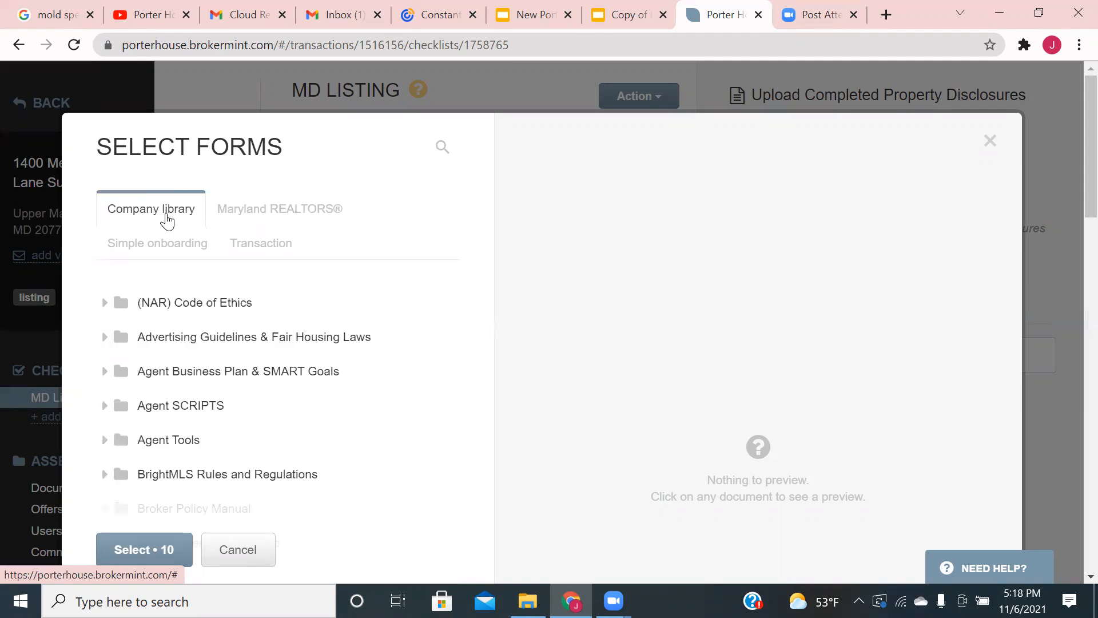
scroll(162, 229, "down", 12)
scroll(155, 317, "down", 5)
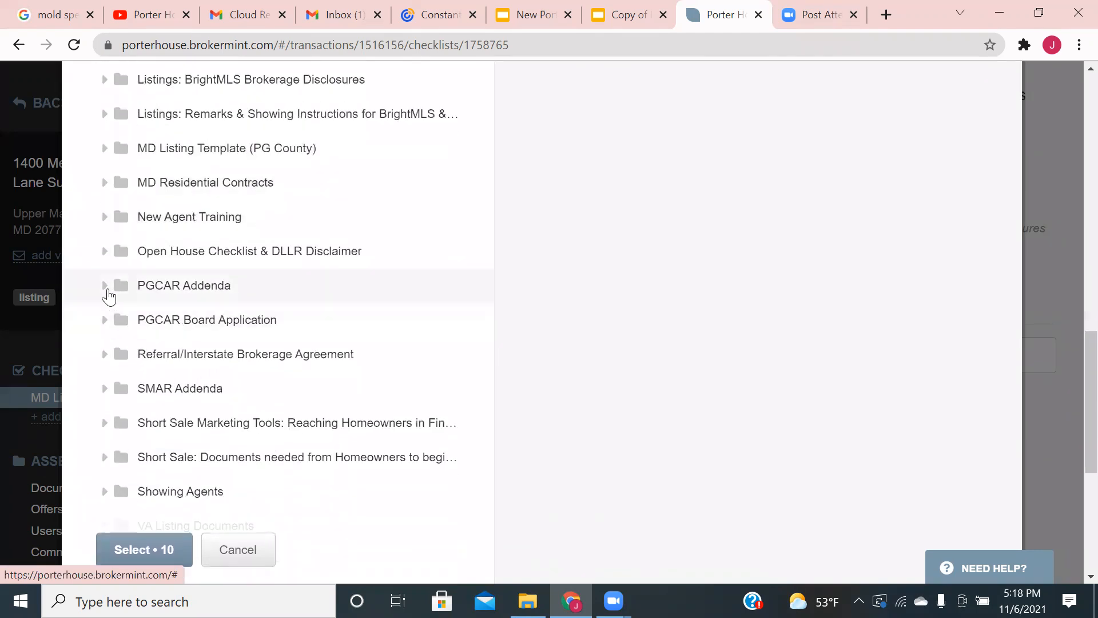
left_click(106, 292)
scroll(184, 294, "down", 3)
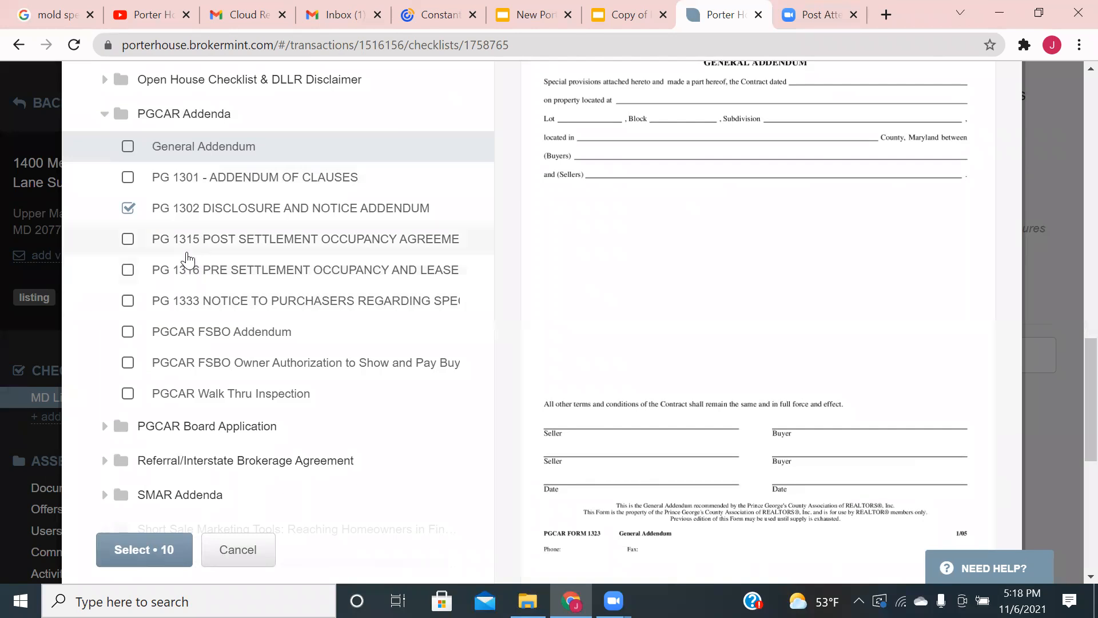
scroll(189, 264, "up", 3)
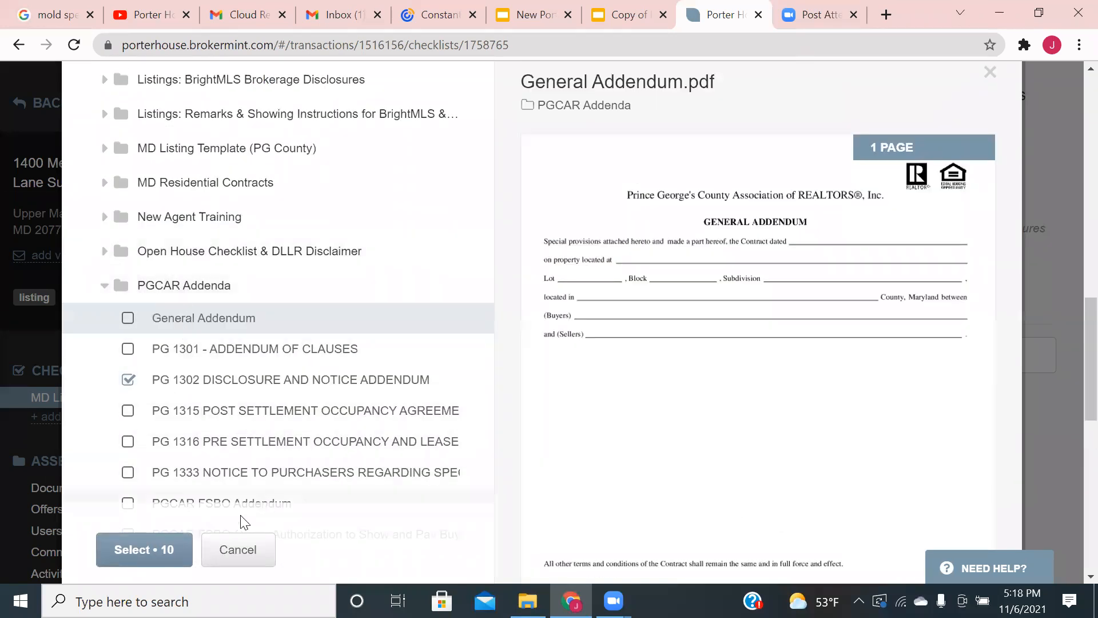
left_click(238, 549)
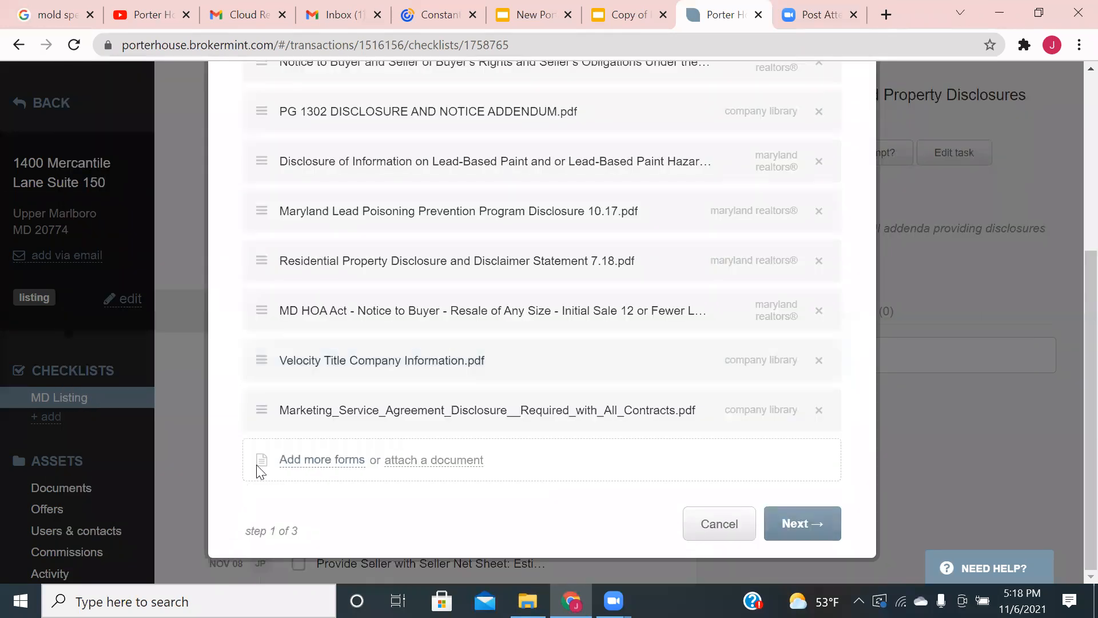
left_click(822, 523)
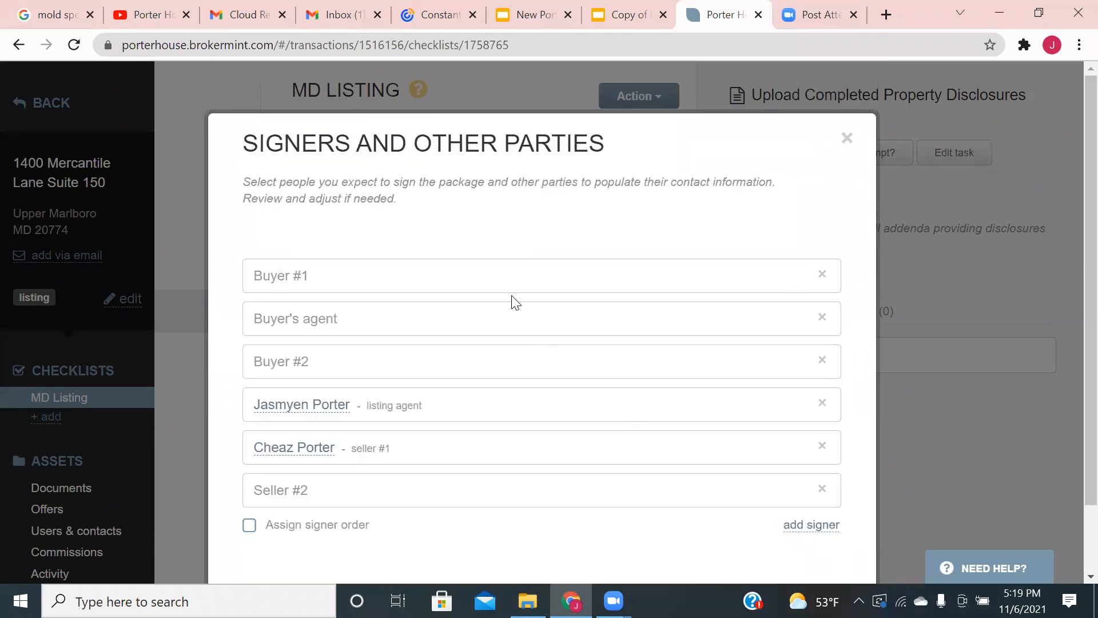
- Remove Buyer #1, buyer's agent, Buyer #2 and Seller #2 as signers; enable signer order with seller first
scroll(491, 261, "down", 2)
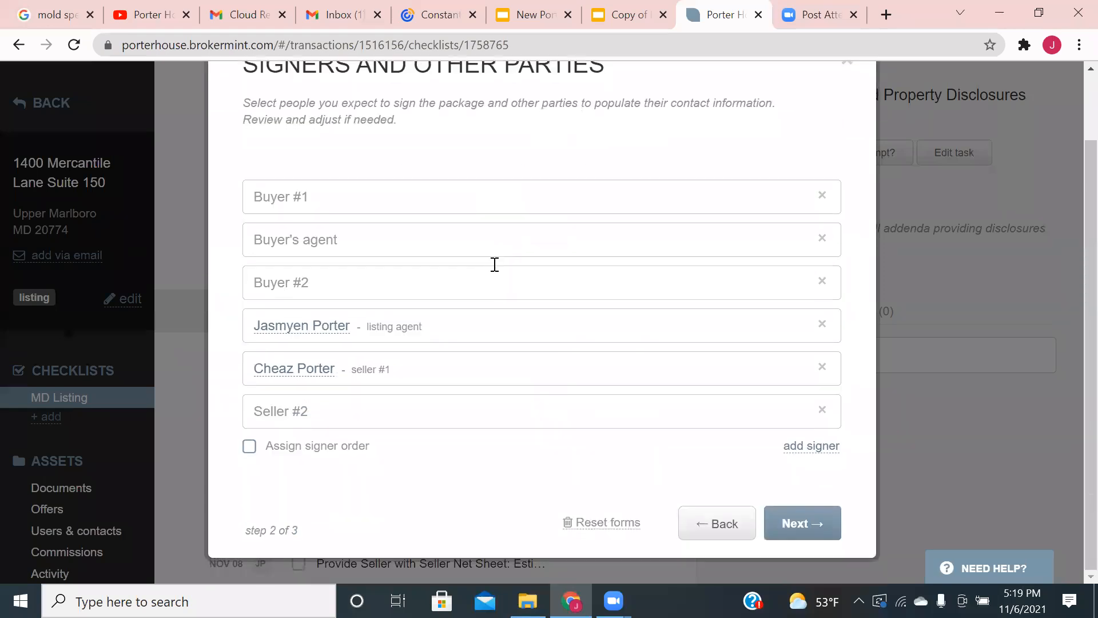
left_click(821, 196)
left_click(449, 252)
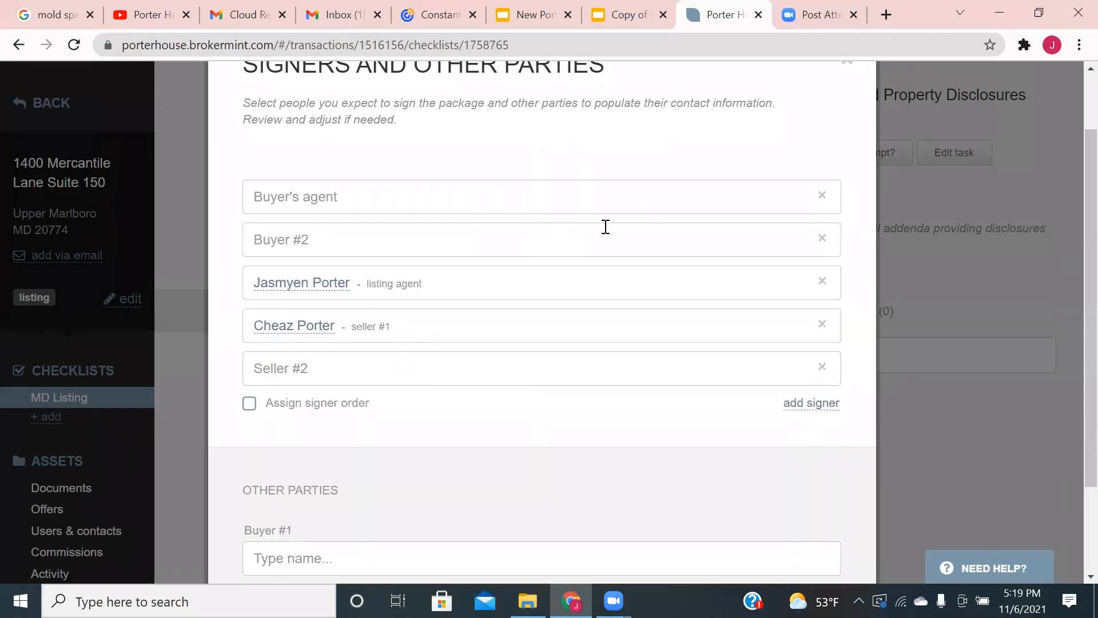
left_click(821, 196)
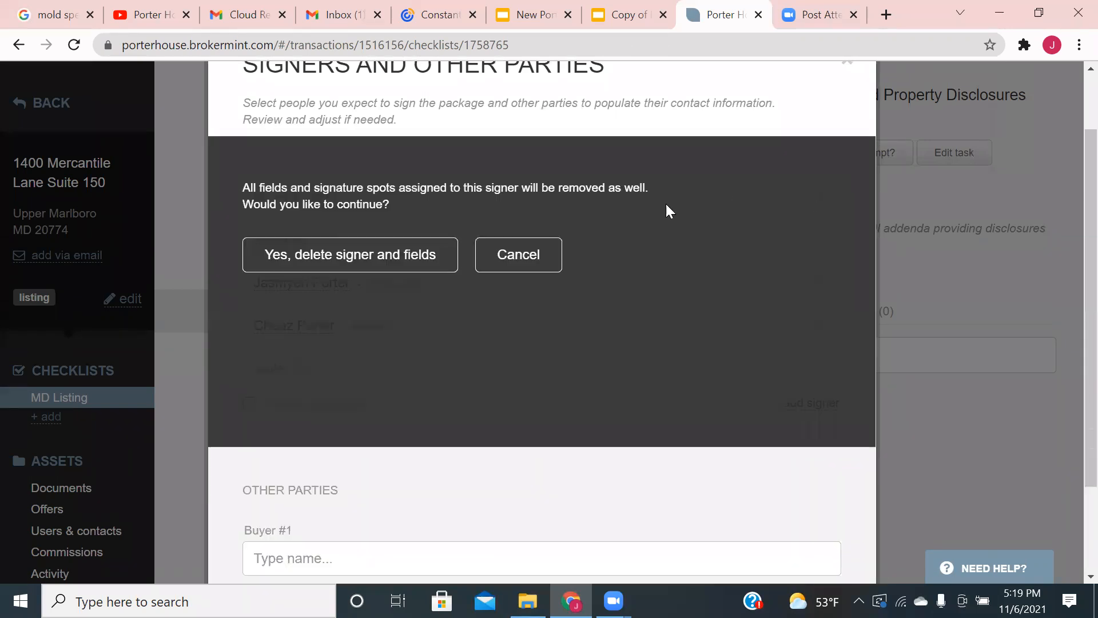
left_click(415, 255)
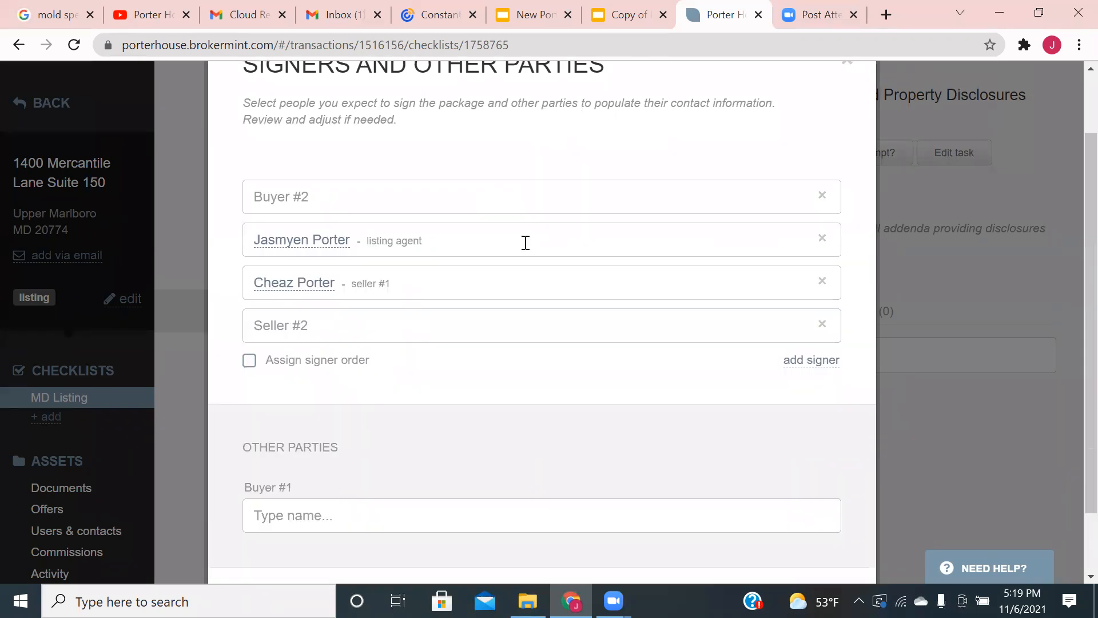
left_click(822, 198)
left_click(417, 254)
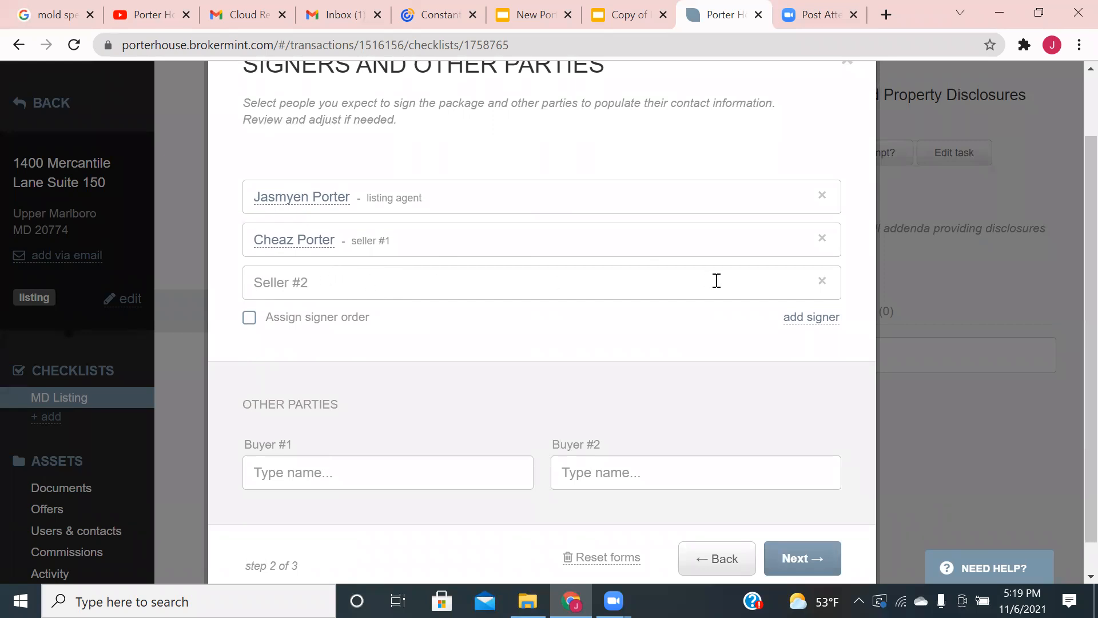
left_click(821, 281)
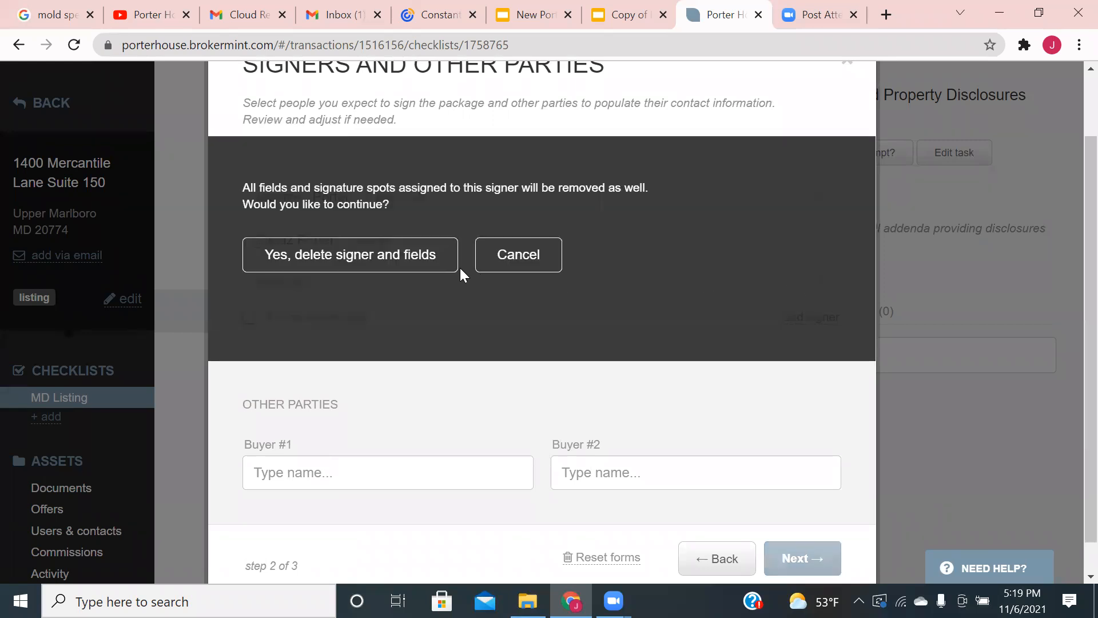
left_click(428, 262)
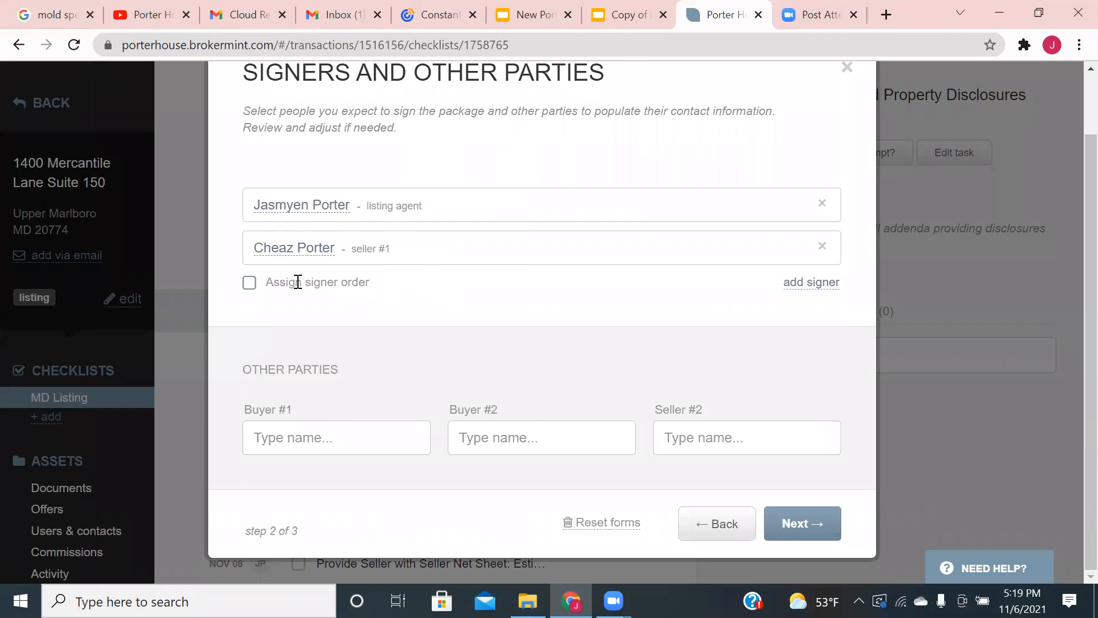
left_click(242, 285)
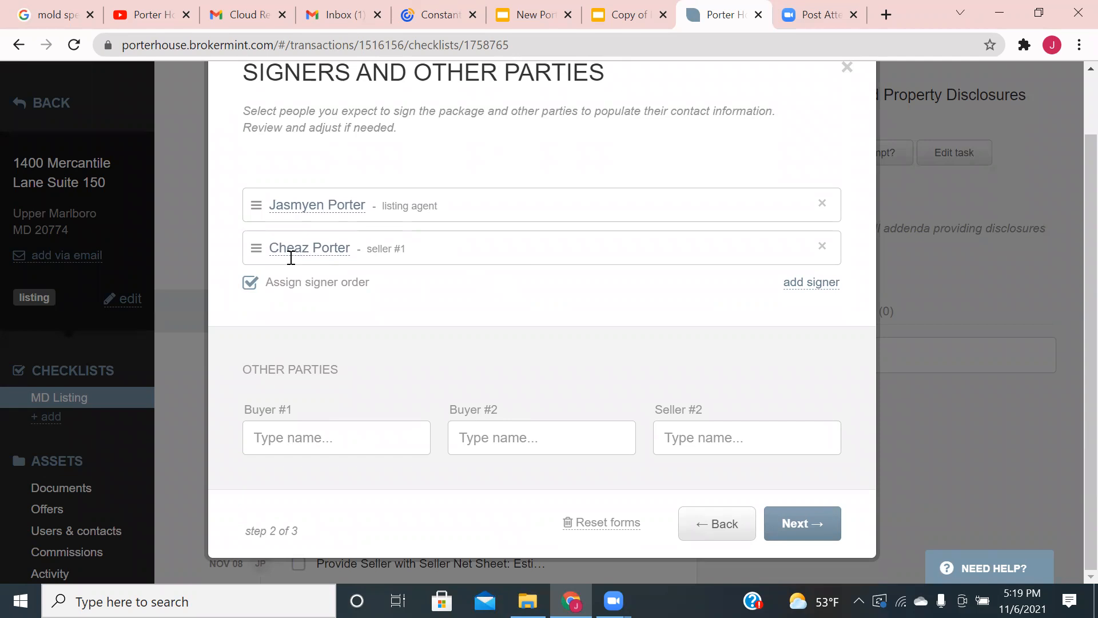
mouse_move(255, 246)
left_mouse_down()
mouse_move(255, 299)
mouse_move(258, 215)
mouse_move(262, 246)
left_mouse_up()
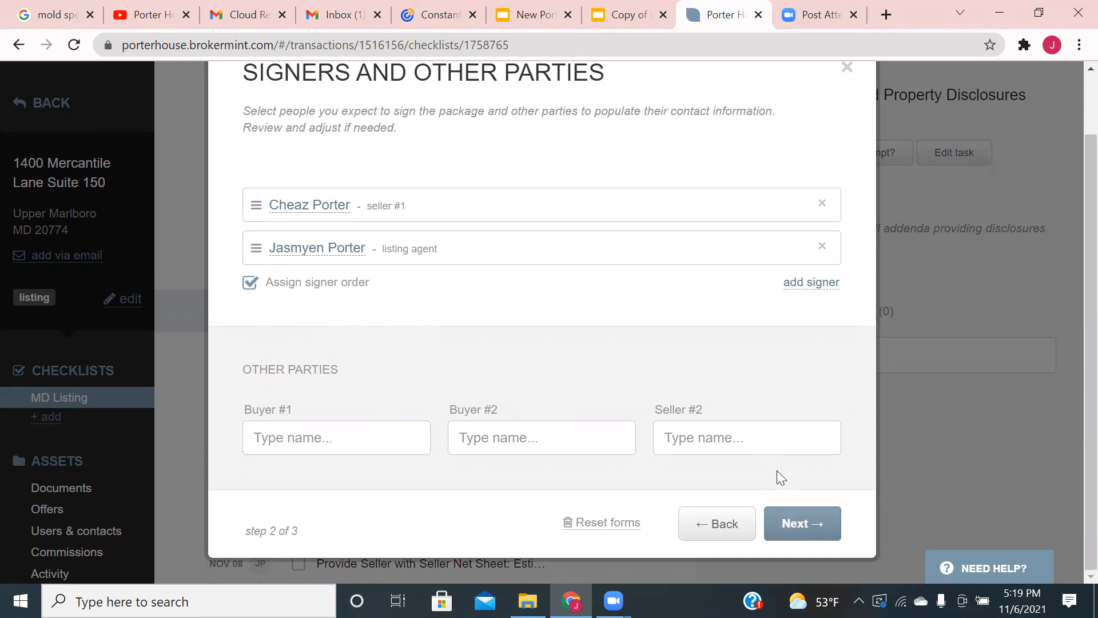
left_click(791, 523)
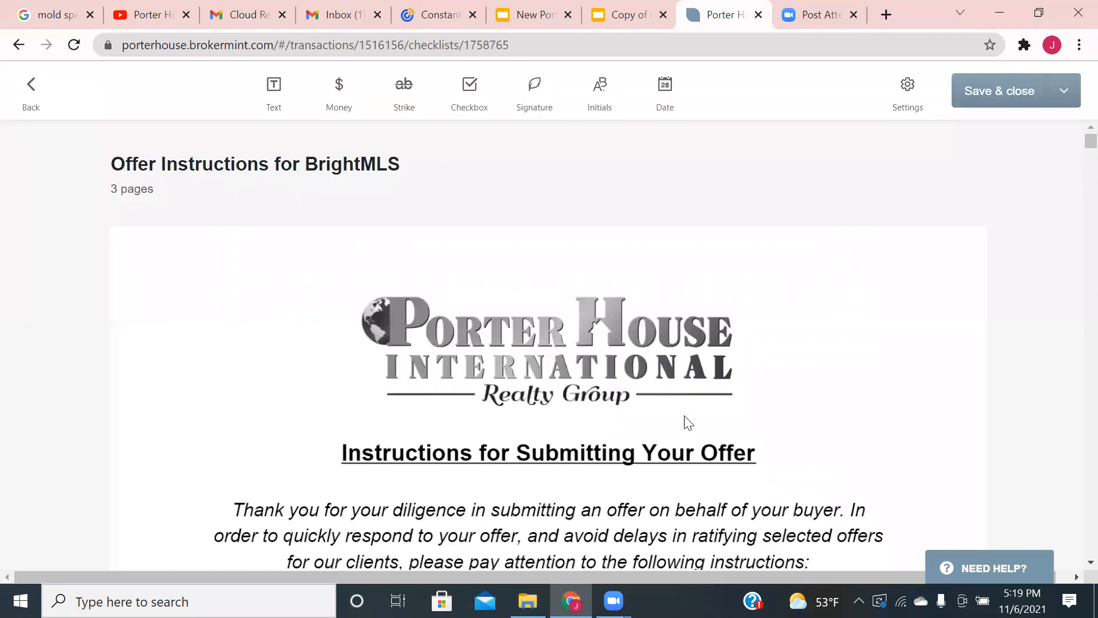
scroll(689, 423, "down", 20)
scroll(681, 406, "down", 20)
scroll(678, 392, "down", 7)
scroll(657, 383, "up", 3)
scroll(629, 386, "down", 3)
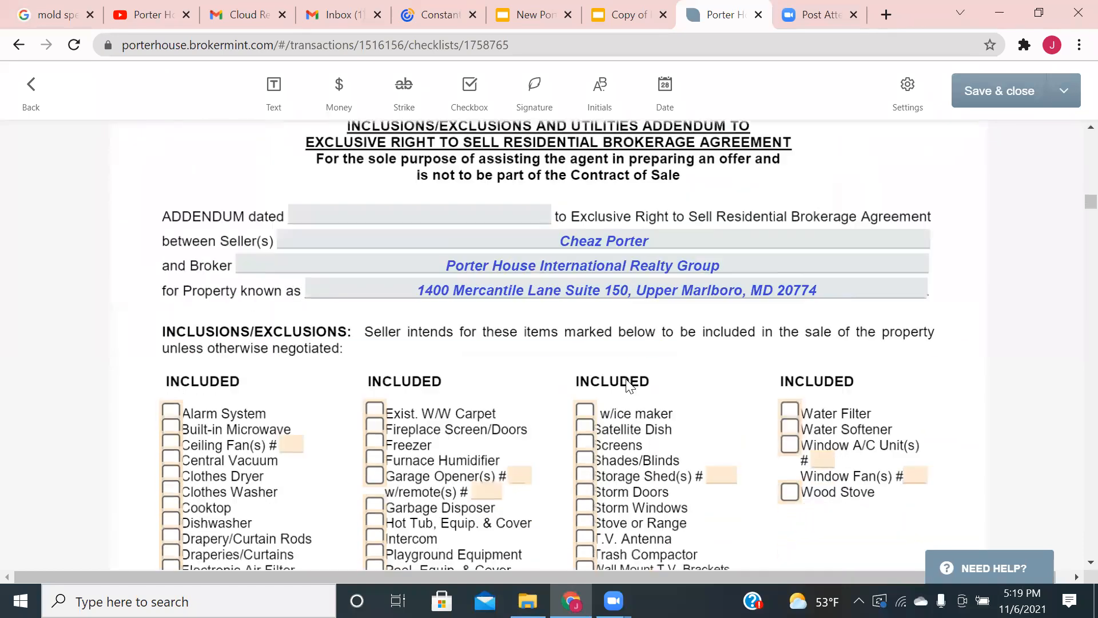
scroll(629, 383, "down", 15)
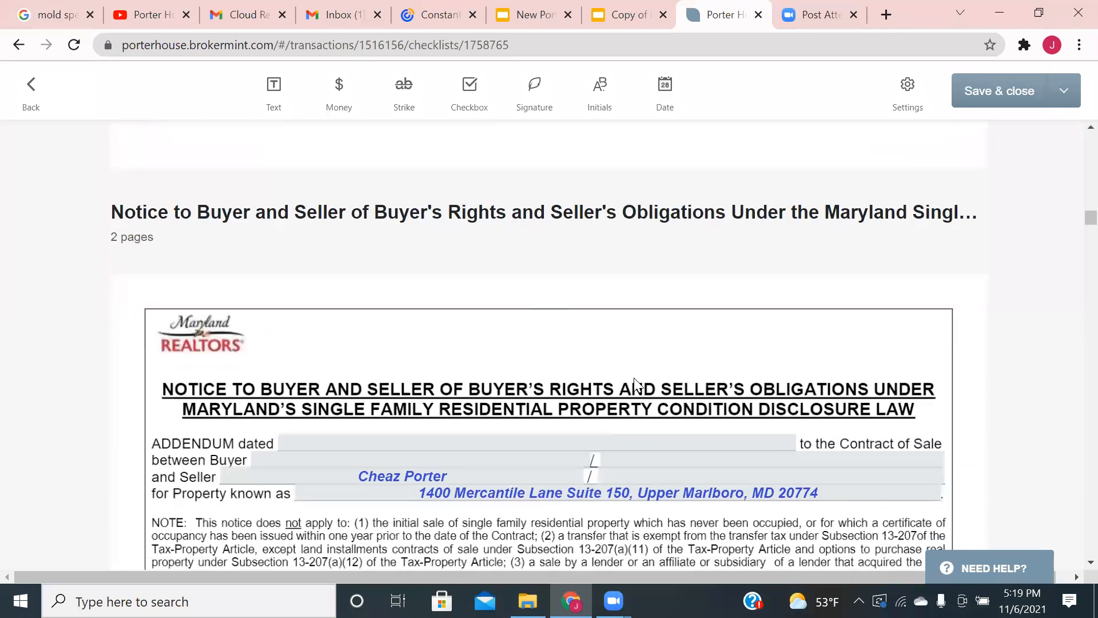
scroll(633, 377, "down", 5)
scroll(634, 380, "up", 2)
scroll(635, 384, "down", 2)
scroll(634, 380, "down", 18)
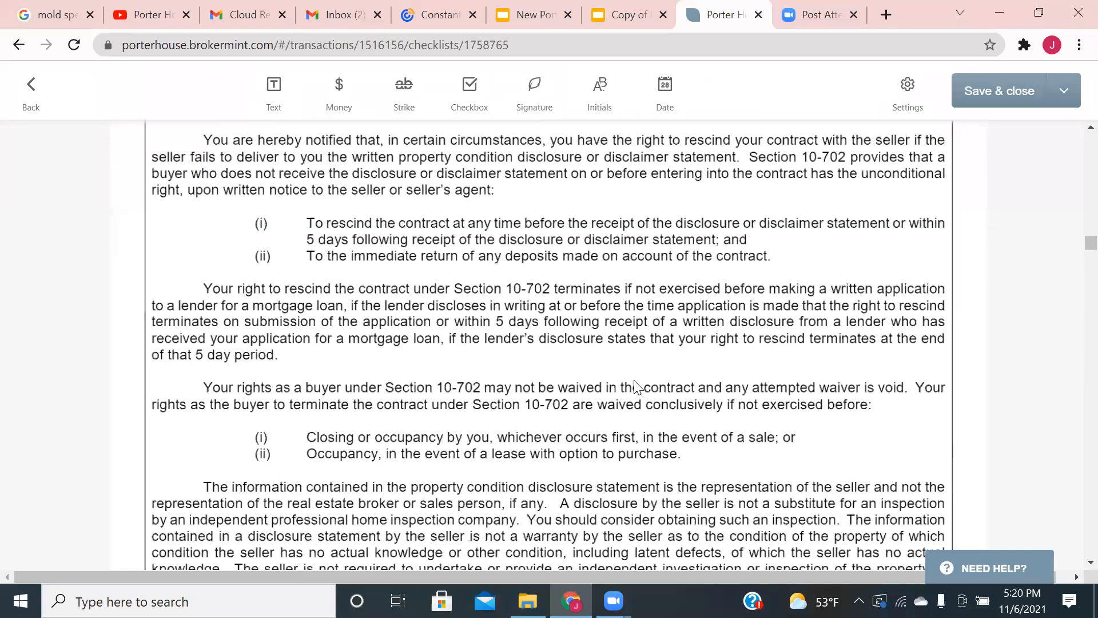
scroll(636, 388, "down", 6)
scroll(581, 321, "down", 12)
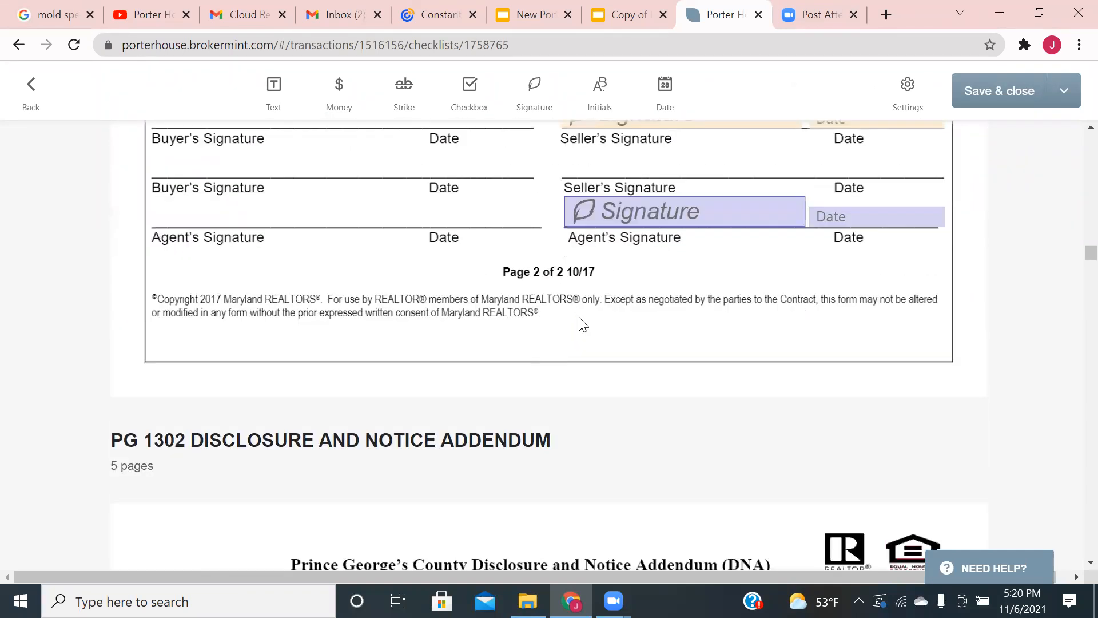
scroll(558, 333, "down", 15)
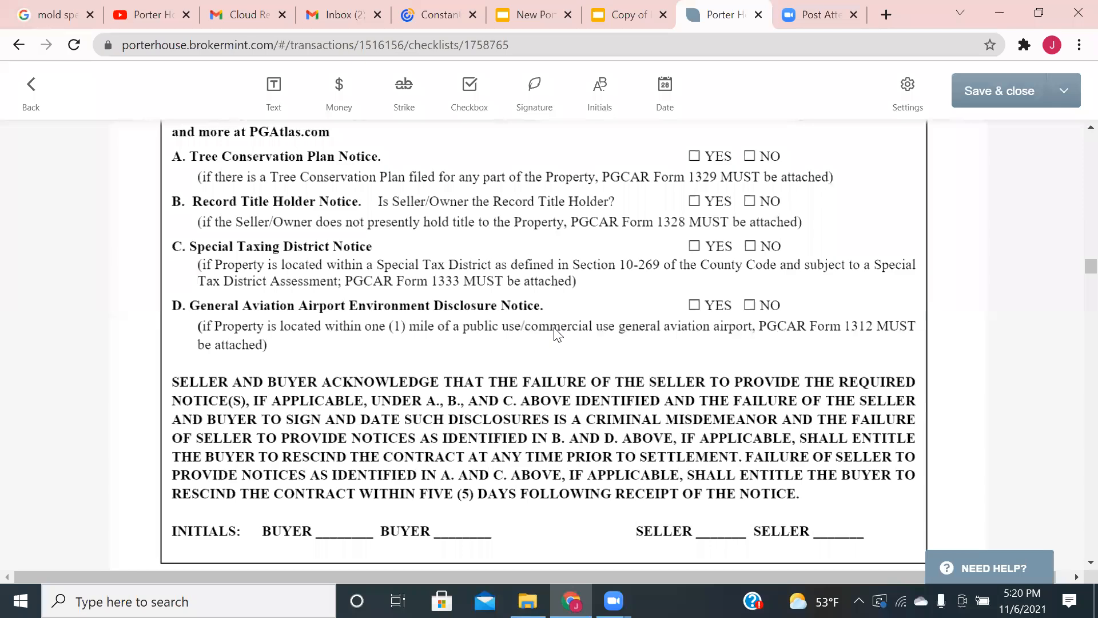
scroll(557, 332, "down", 15)
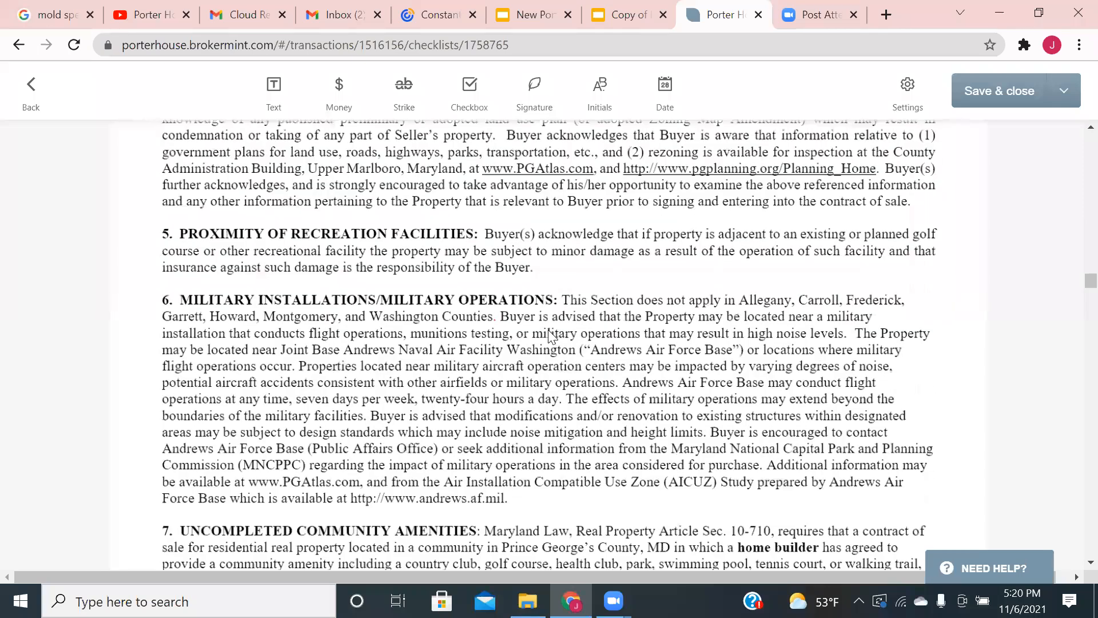
scroll(547, 338, "down", 6)
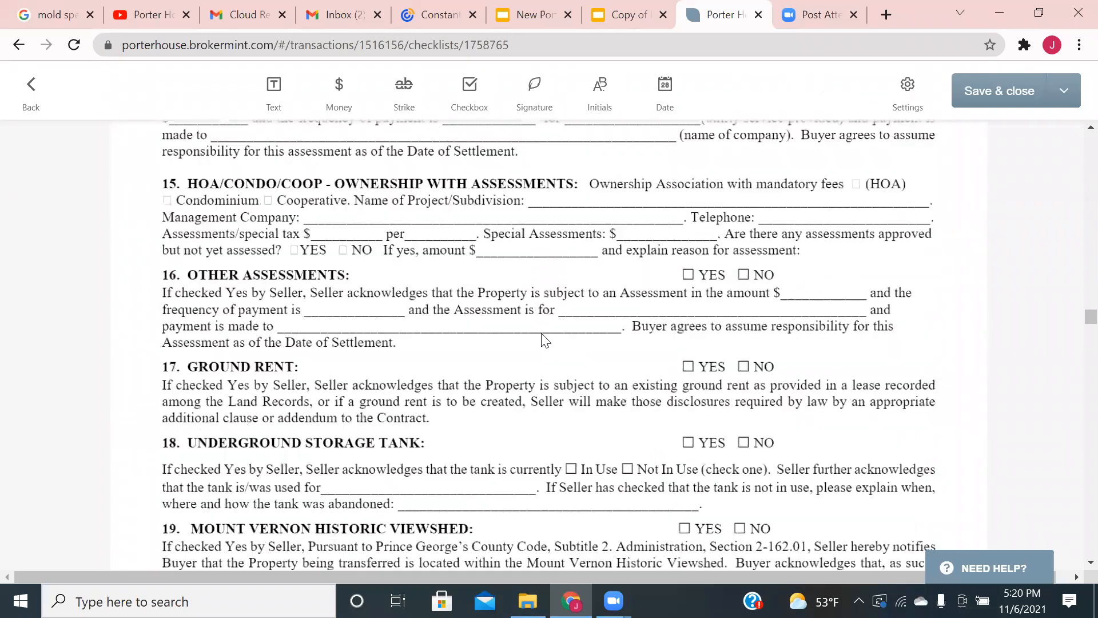
scroll(541, 337, "down", 15)
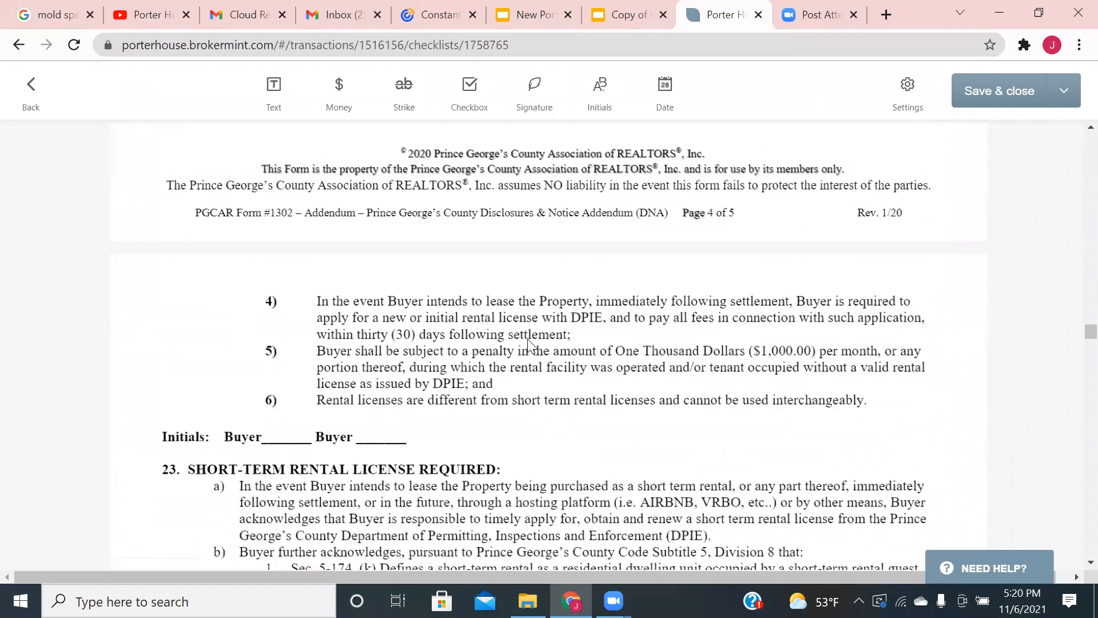
scroll(468, 240, "down", 10)
- Place a Seller #1 signature field stretched across the first SELLER line on page 5
left_click(534, 92)
left_click(526, 214)
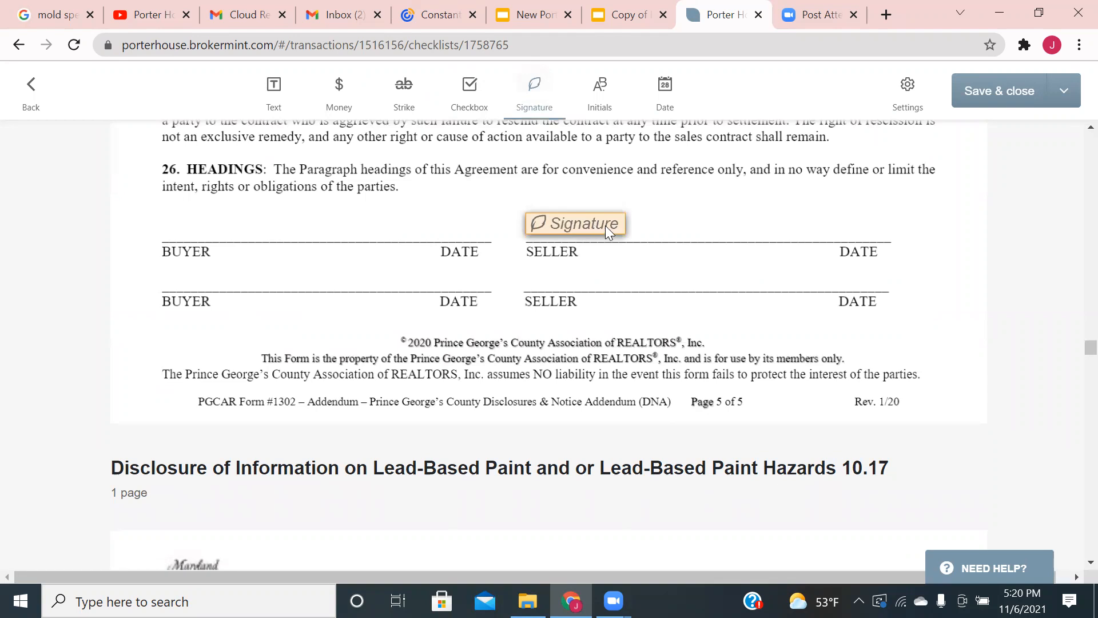
left_click_drag(623, 218, 802, 229)
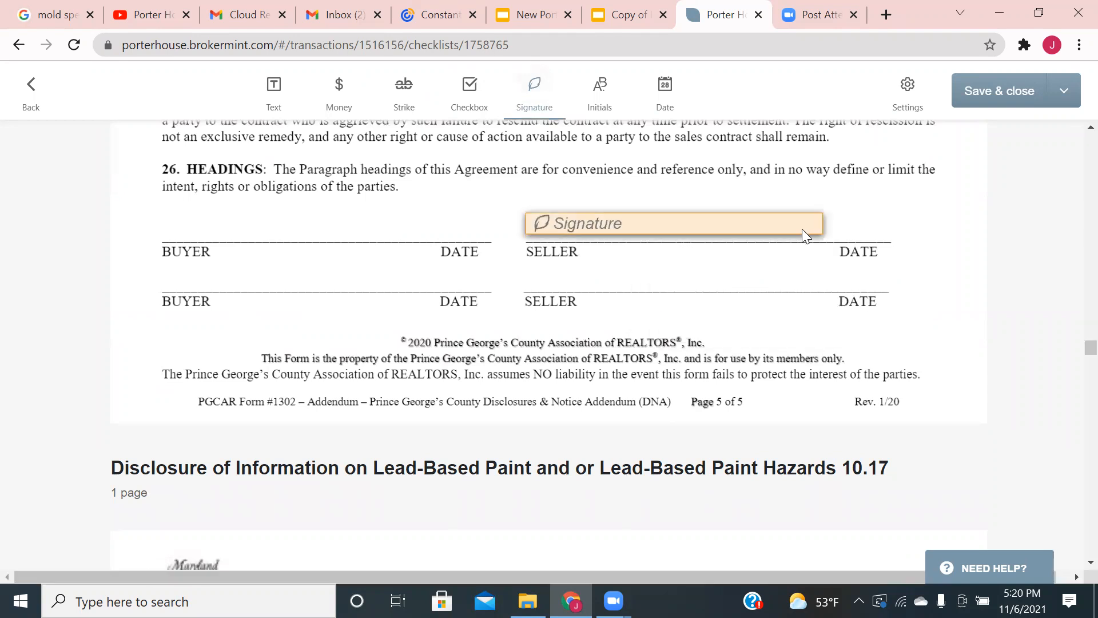
scroll(384, 132, "up", 5)
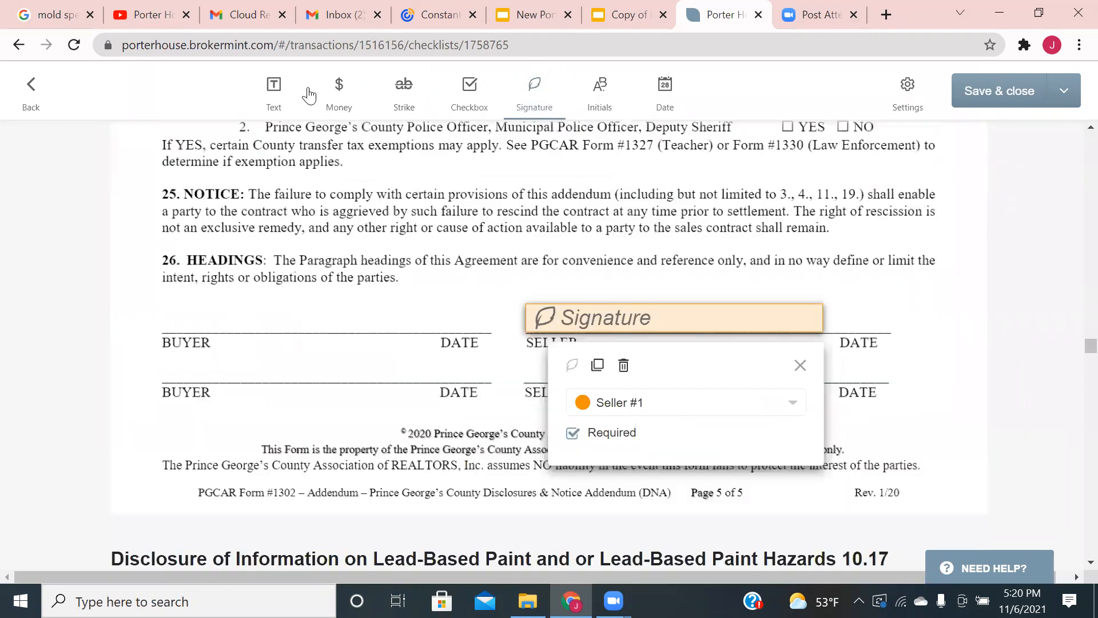
left_click(278, 94)
scroll(353, 252, "up", 4)
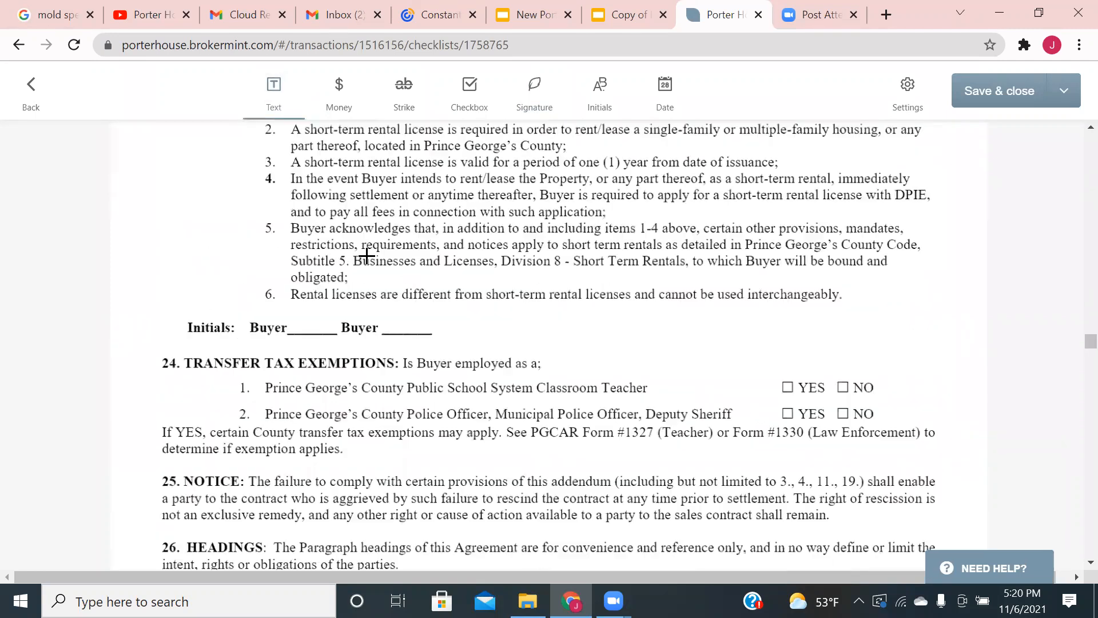
scroll(353, 252, "up", 15)
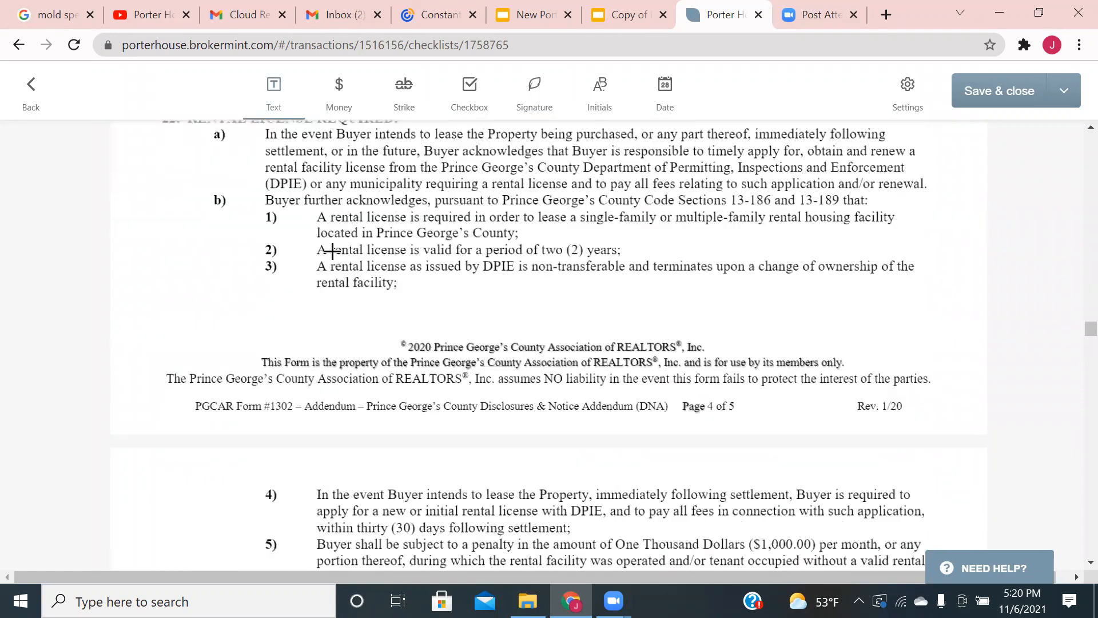
left_click(598, 102)
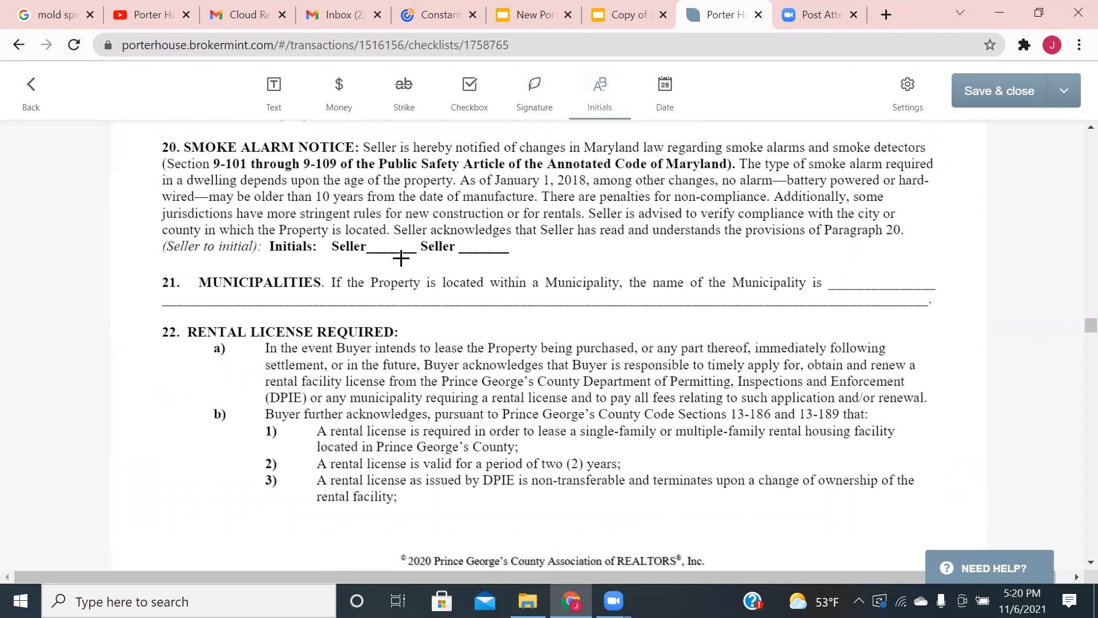
scroll(401, 258, "down", 10)
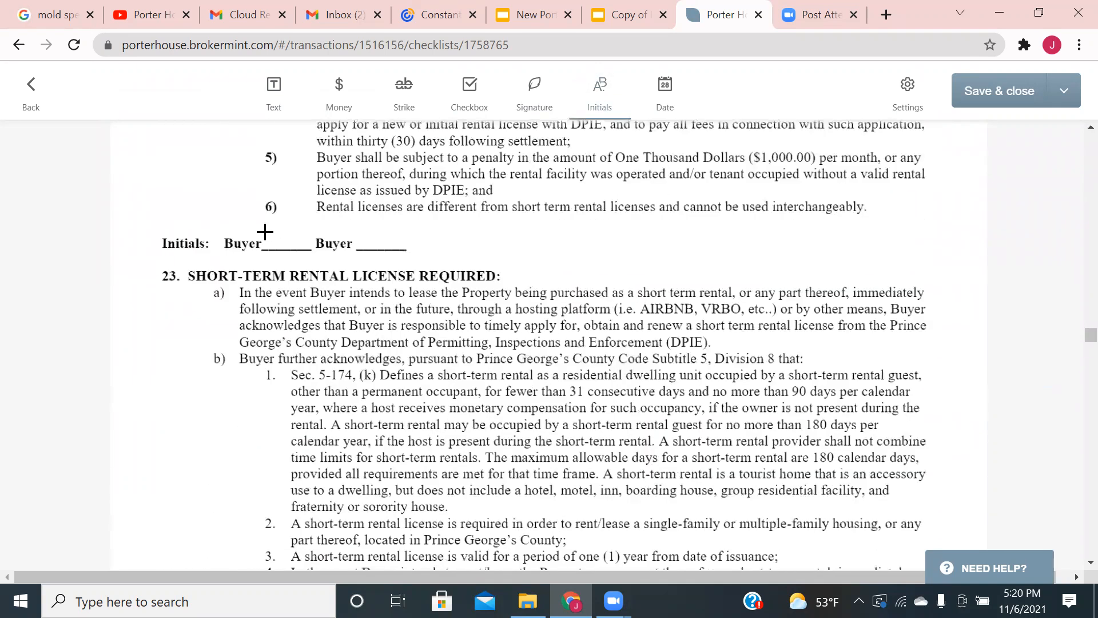
- Place a Seller #1 initials field on the first Buyer initials line below section 22
left_click(264, 231)
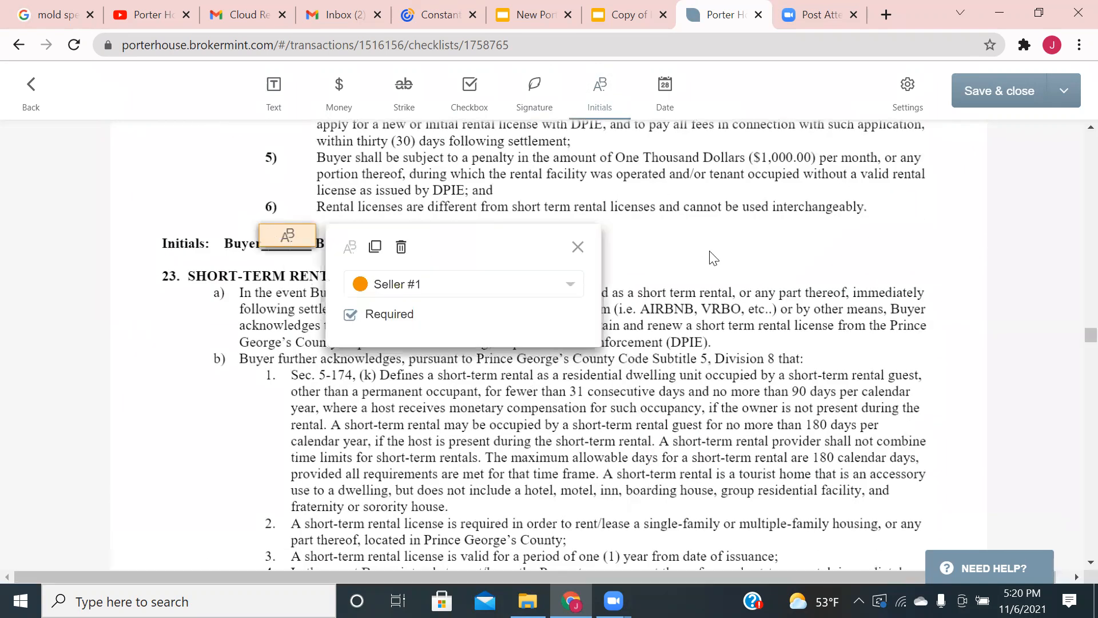
scroll(629, 263, "down", 15)
scroll(627, 264, "down", 6)
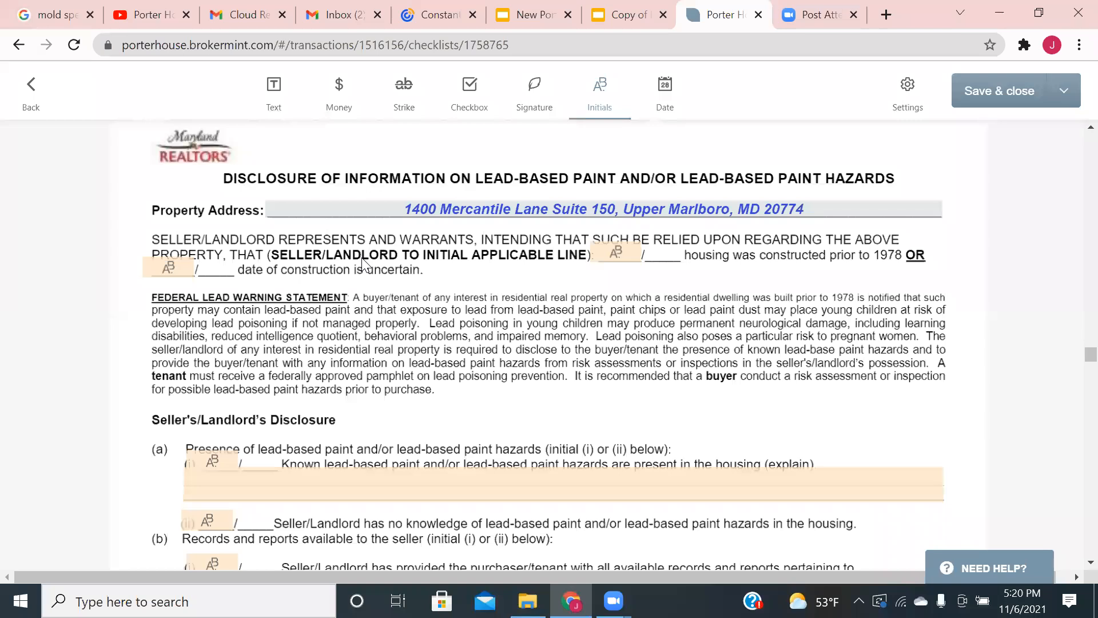
scroll(362, 266, "down", 5)
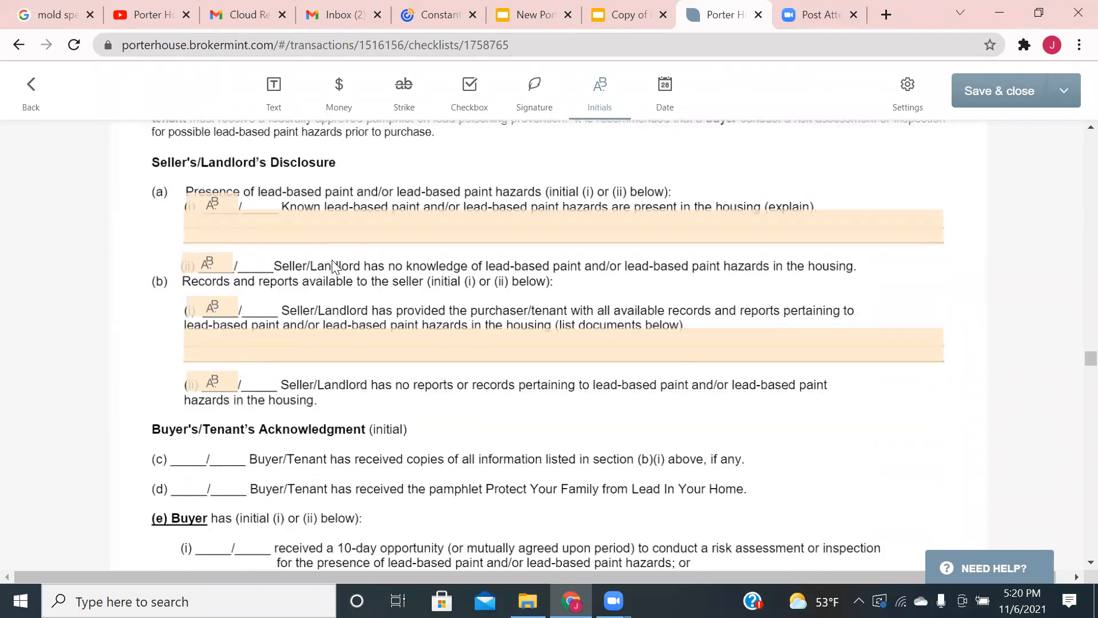
scroll(333, 265, "down", 3)
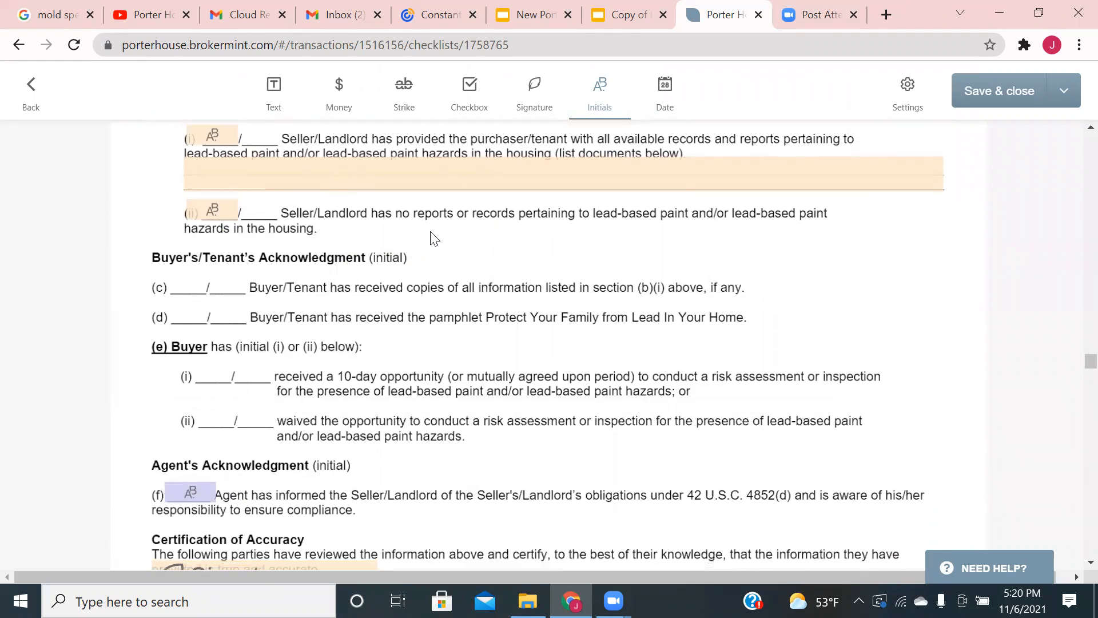
scroll(423, 247, "down", 2)
scroll(421, 261, "down", 2)
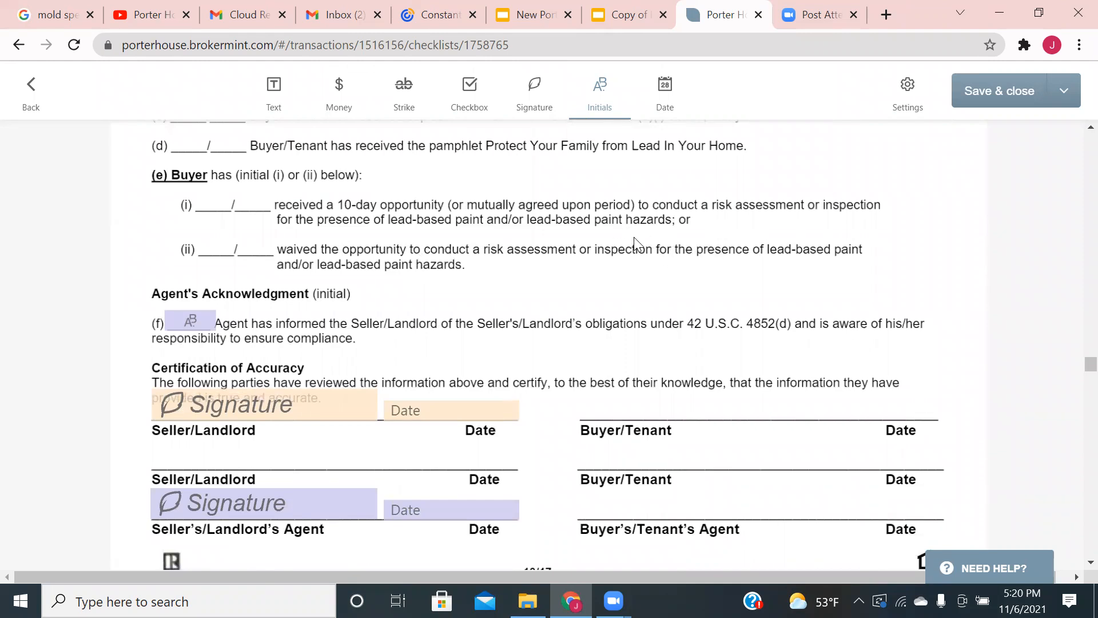
scroll(588, 244, "down", 10)
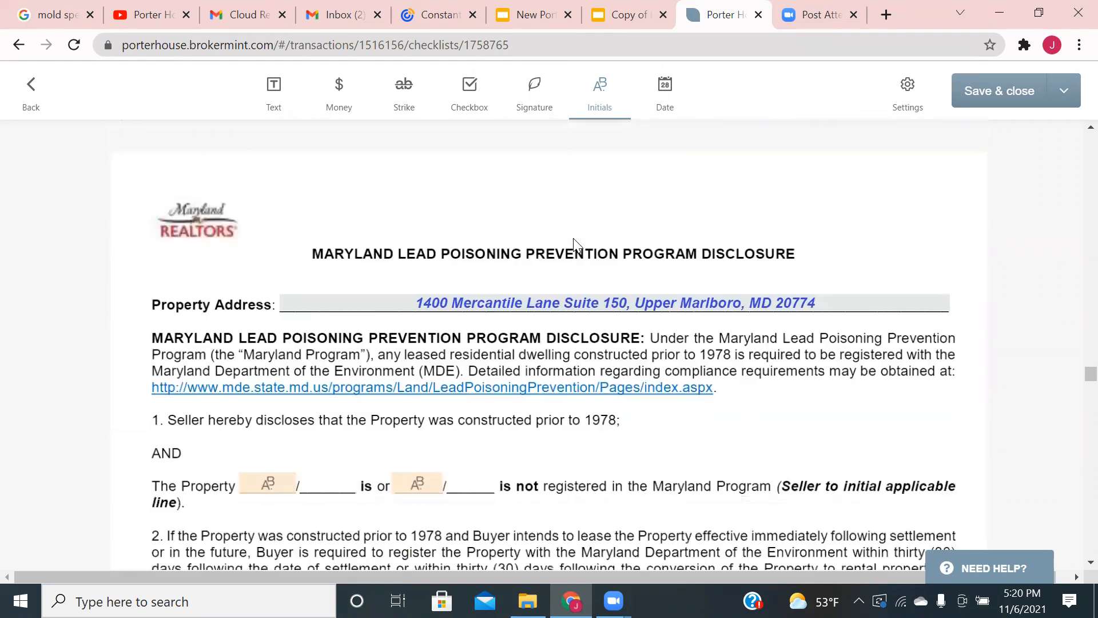
- Check the second initials field's settings on the Lead Poisoning disclosure without changing it
scroll(566, 246, "down", 1)
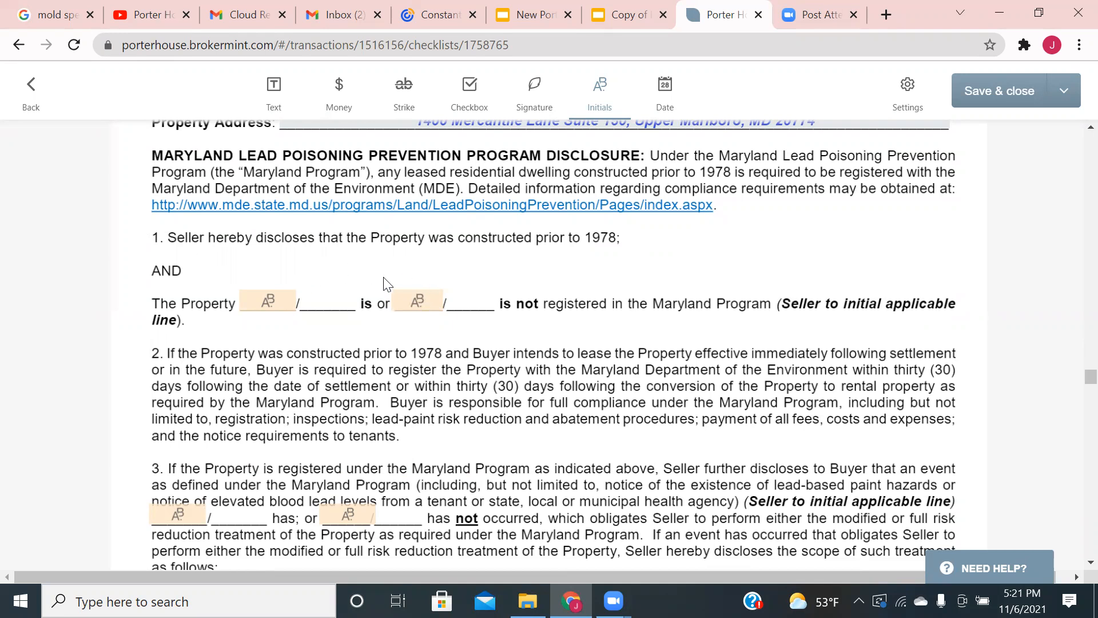
left_click(417, 300)
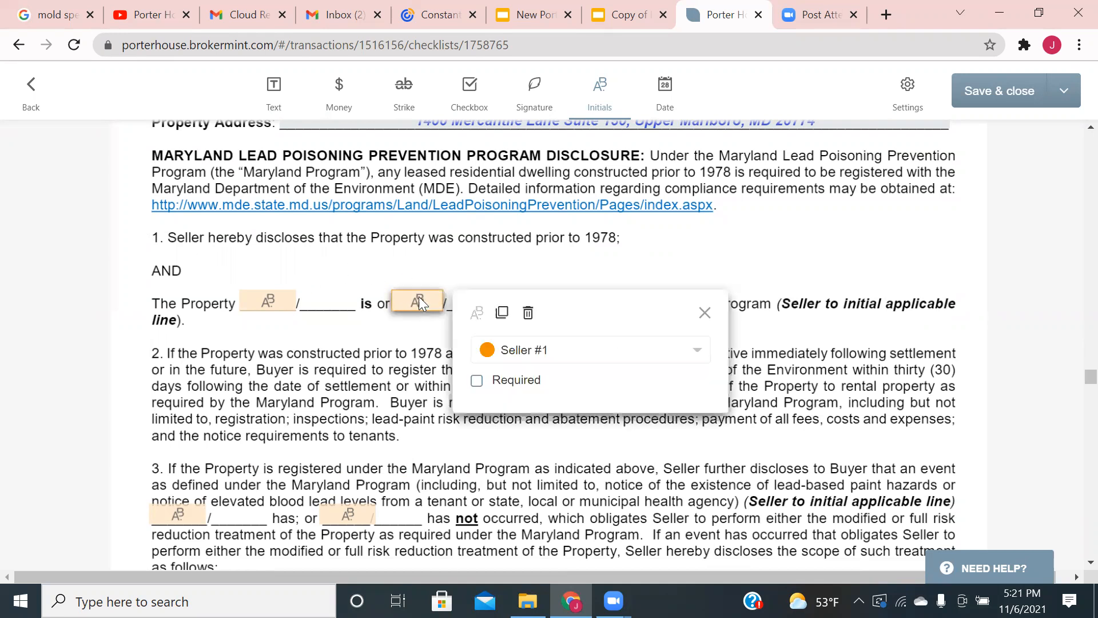
left_click(468, 250)
scroll(480, 243, "up", 2)
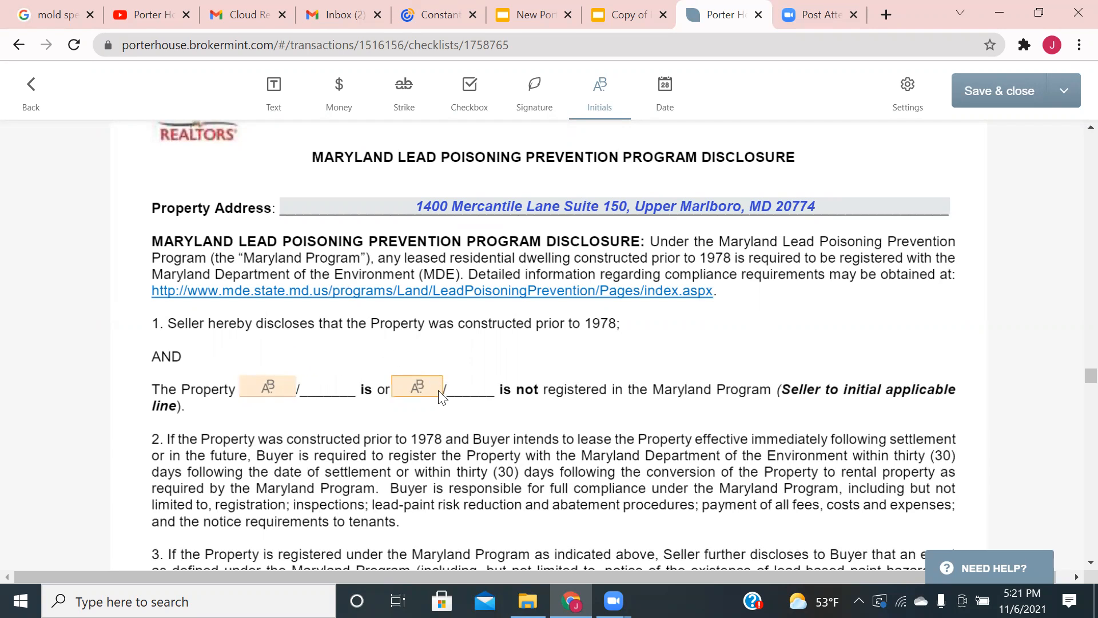
scroll(473, 321, "down", 3)
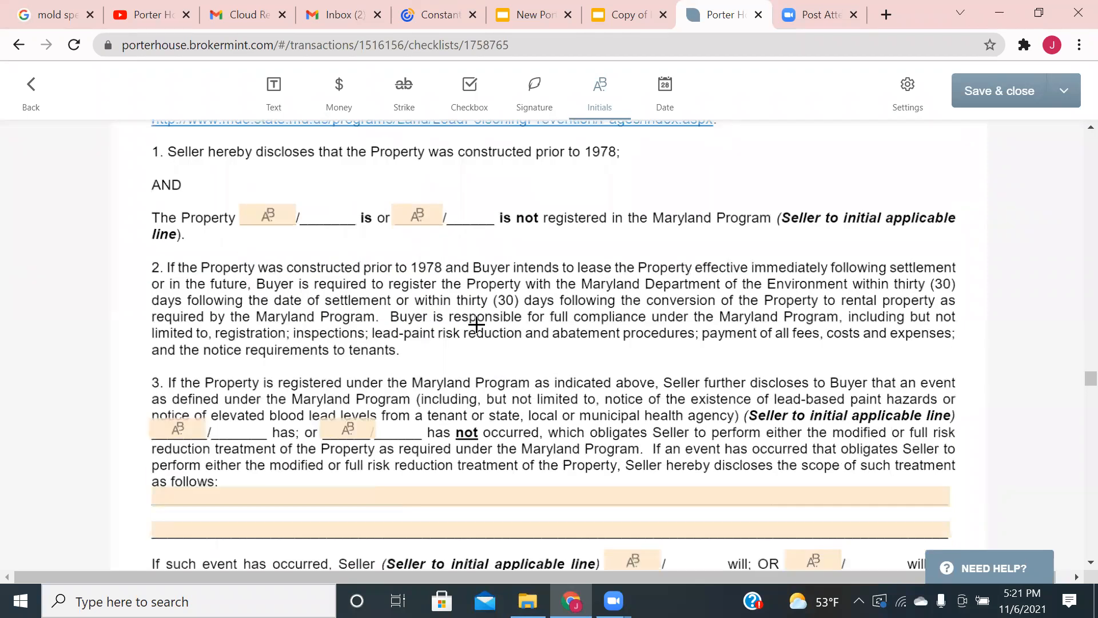
- Delete the seller initials fields on the "is not", "has not" and "will not" choices
left_click(433, 217)
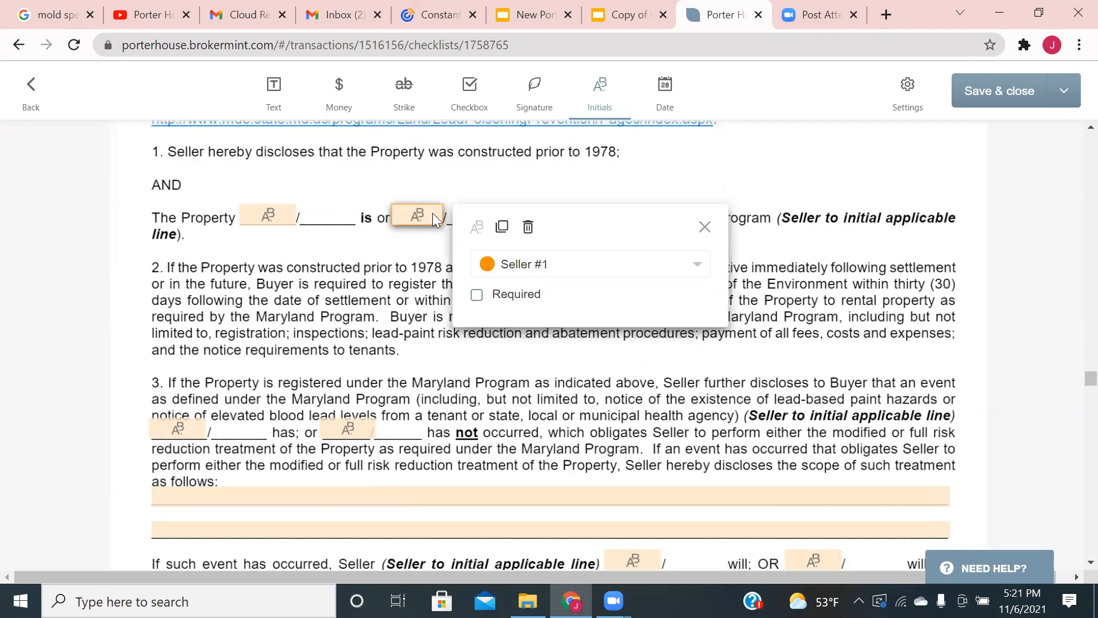
left_click(528, 227)
left_click(366, 432)
left_click(456, 445)
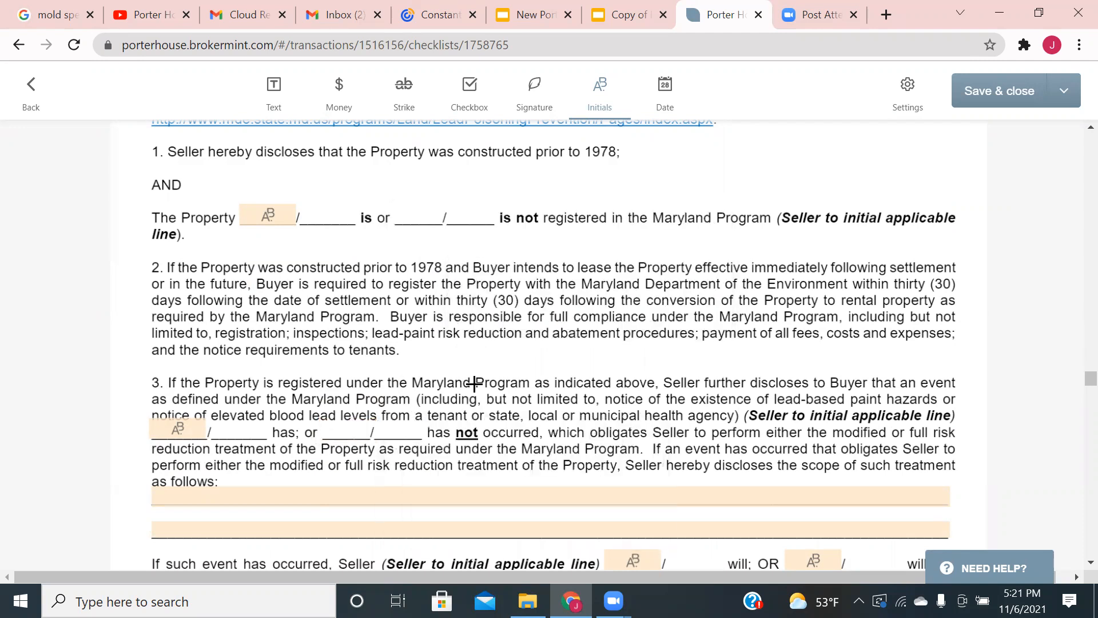
scroll(475, 383, "down", 7)
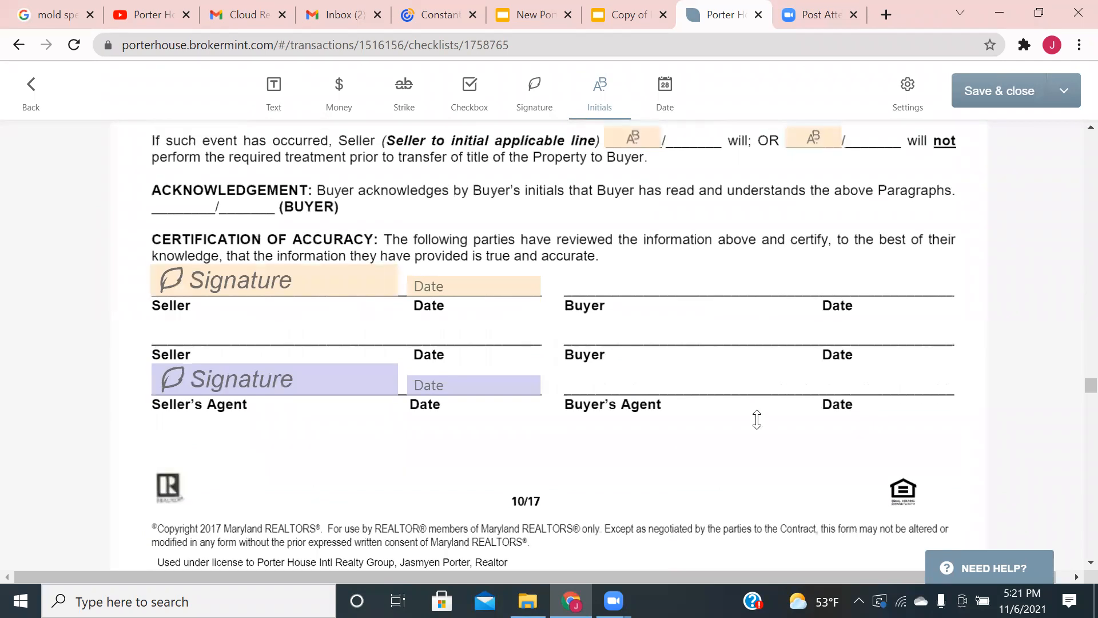
scroll(757, 420, "up", 6)
left_click(812, 474)
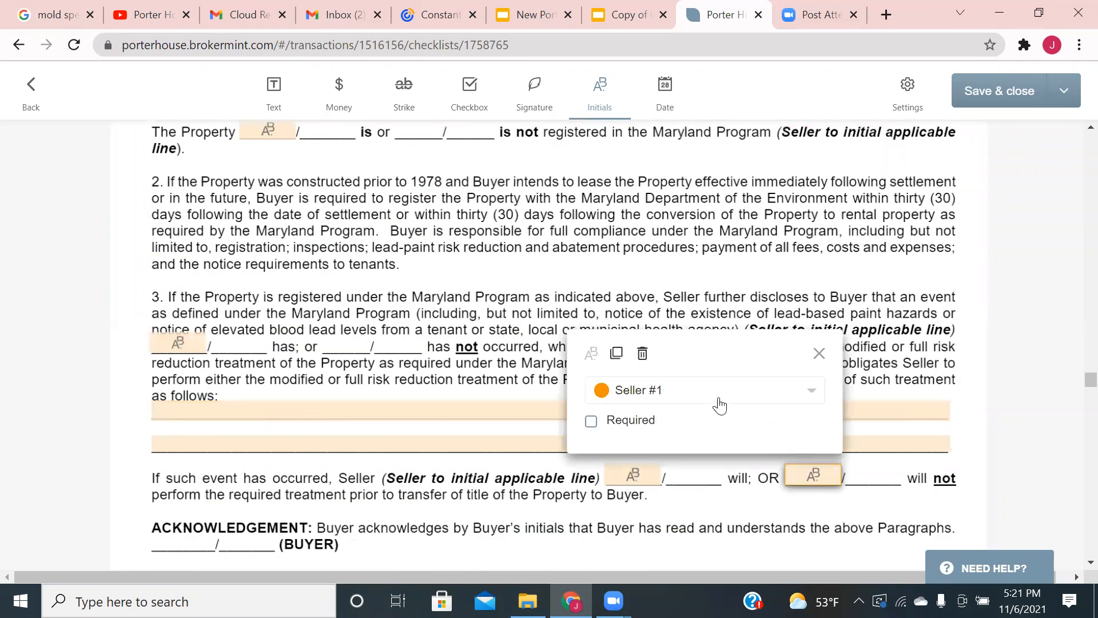
left_click(642, 353)
scroll(589, 346, "down", 2)
scroll(576, 355, "down", 12)
scroll(538, 343, "down", 12)
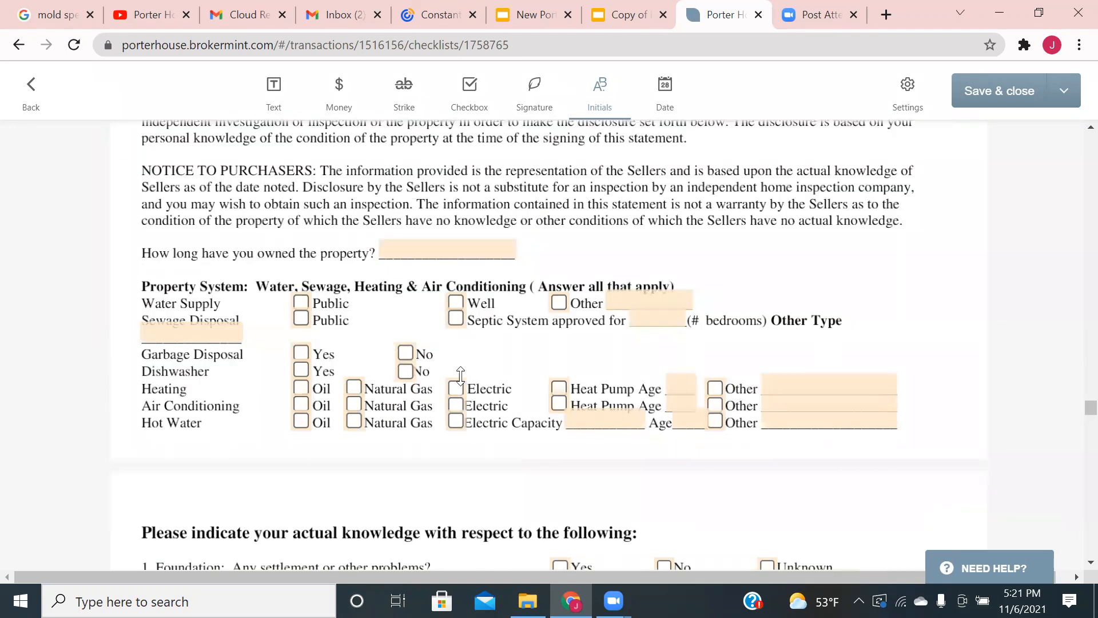
- Set the HOA Act notice's Addendum Dated field to Nov 06, 2021
scroll(460, 375, "down", 7)
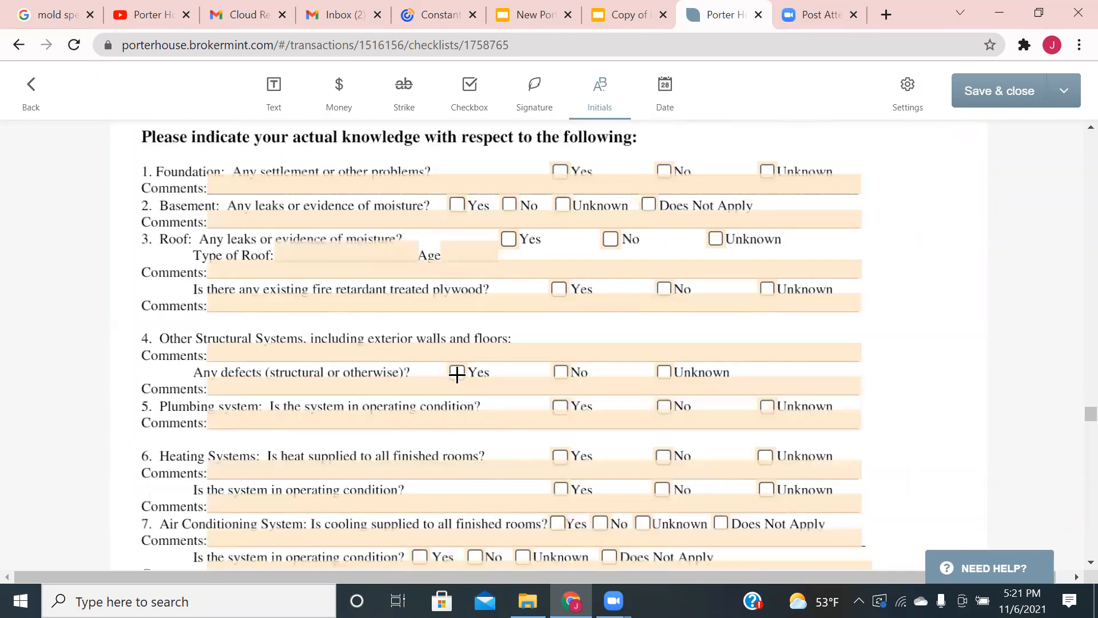
scroll(457, 374, "down", 15)
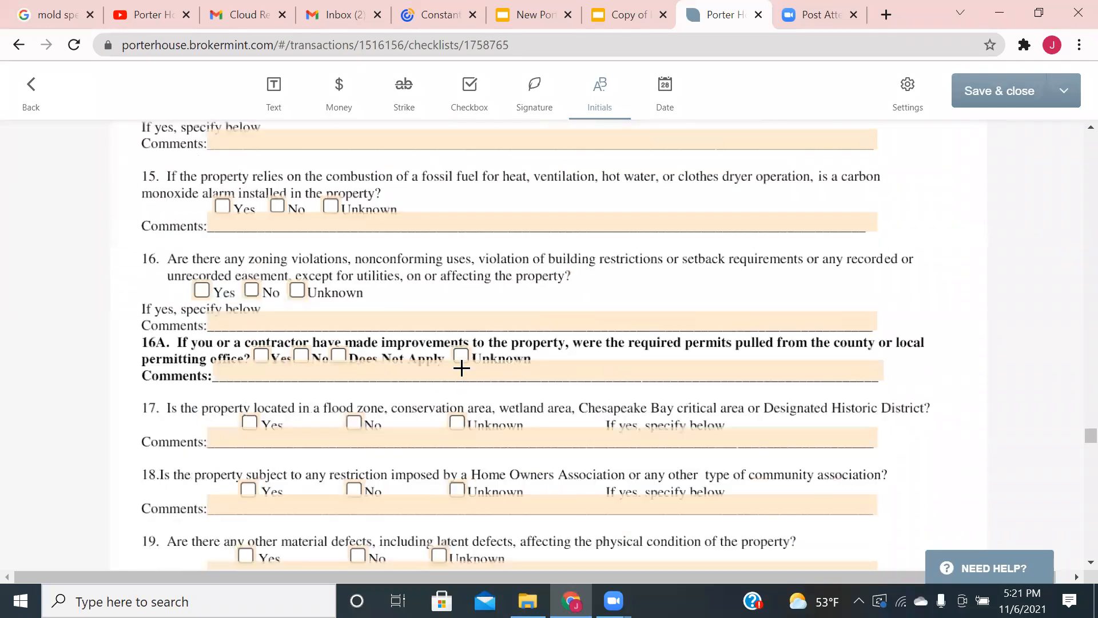
scroll(462, 368, "down", 15)
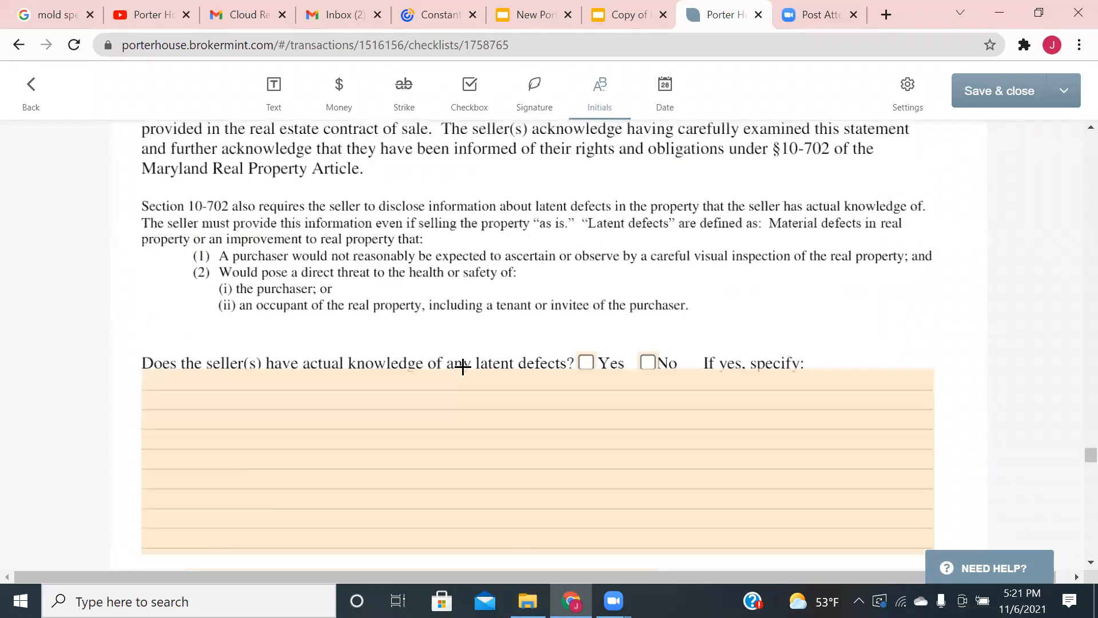
scroll(463, 367, "down", 5)
scroll(458, 371, "down", 10)
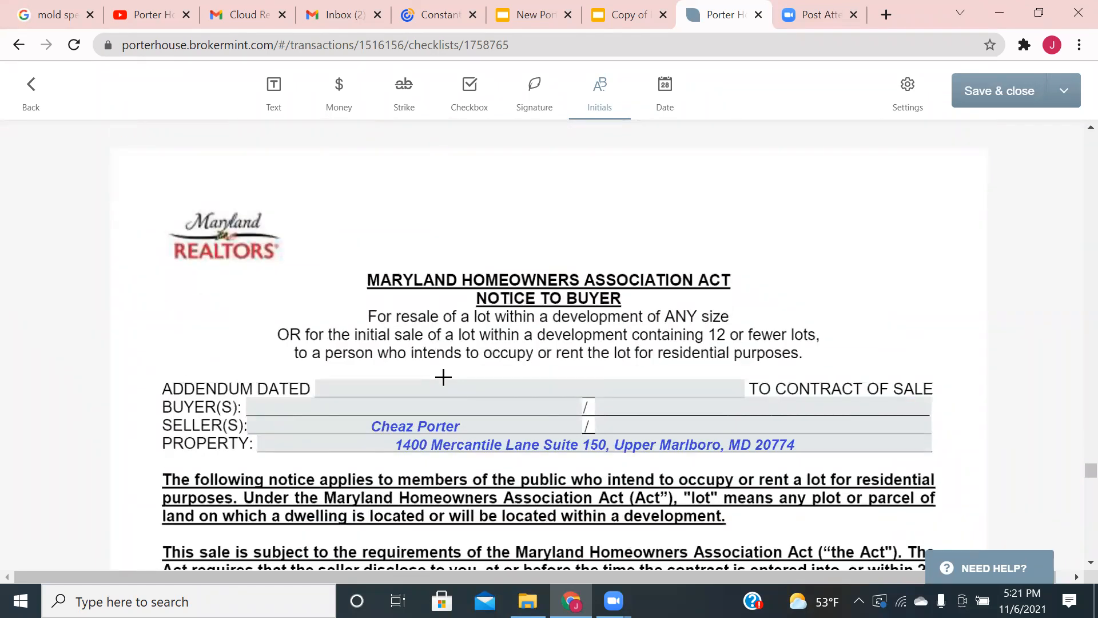
scroll(446, 369, "down", 1)
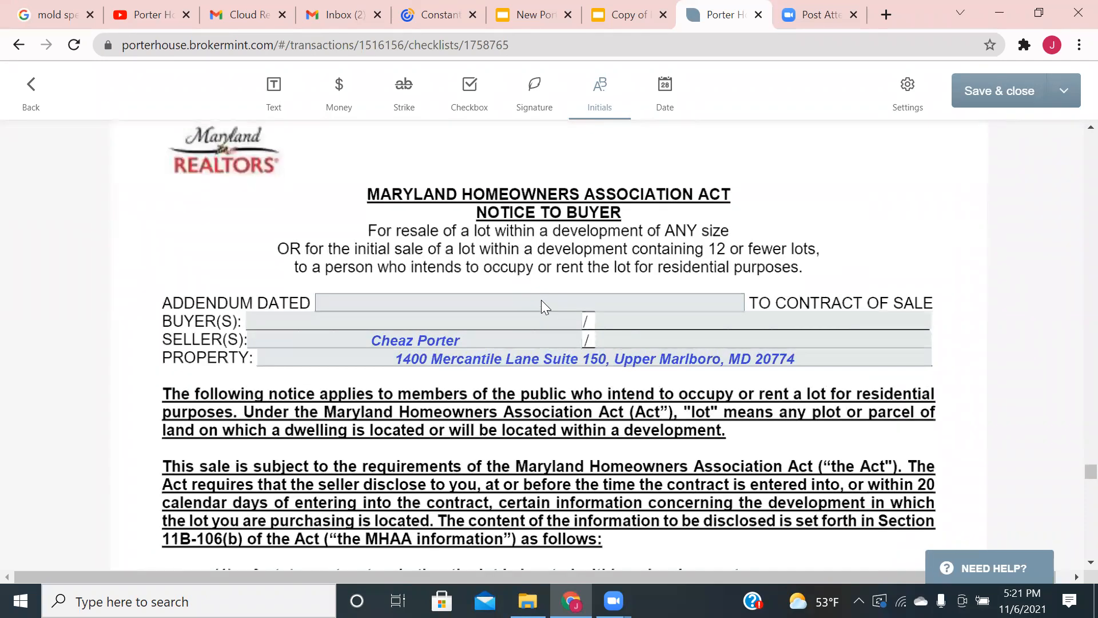
left_click(540, 301)
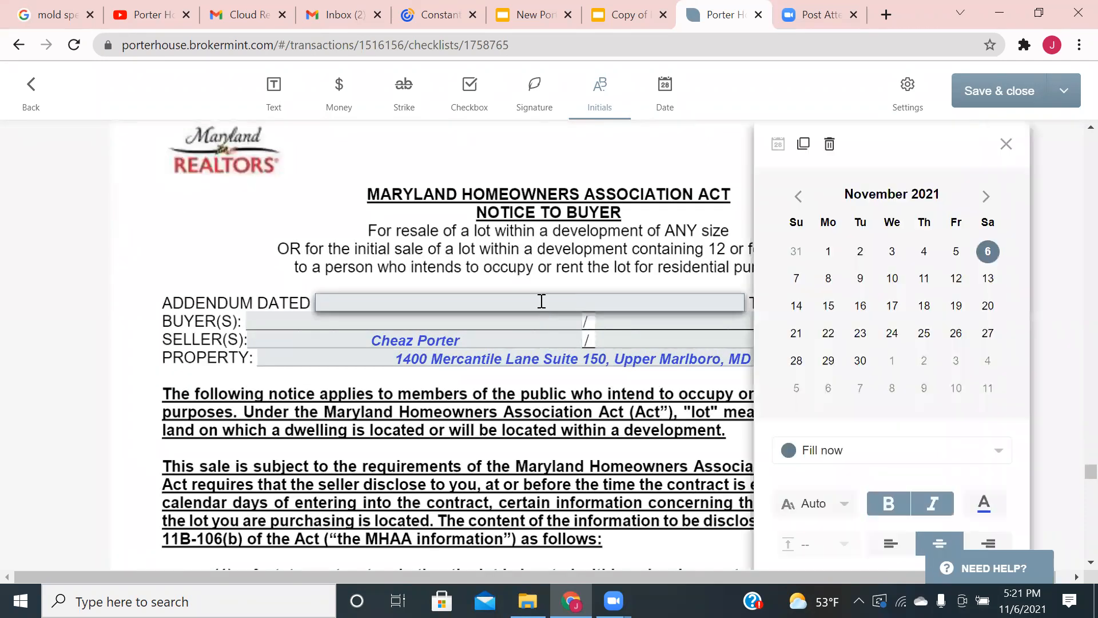
left_click(988, 252)
left_click(615, 411)
- Scroll on to the Prince George's County General Addendum page
scroll(605, 395, "down", 6)
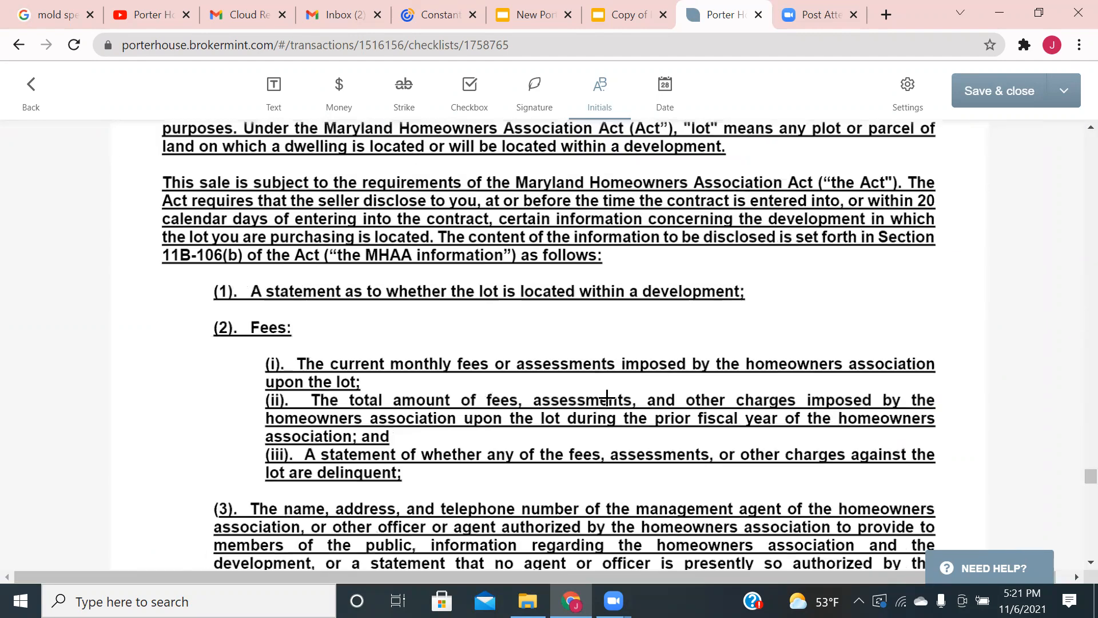
scroll(602, 384, "down", 9)
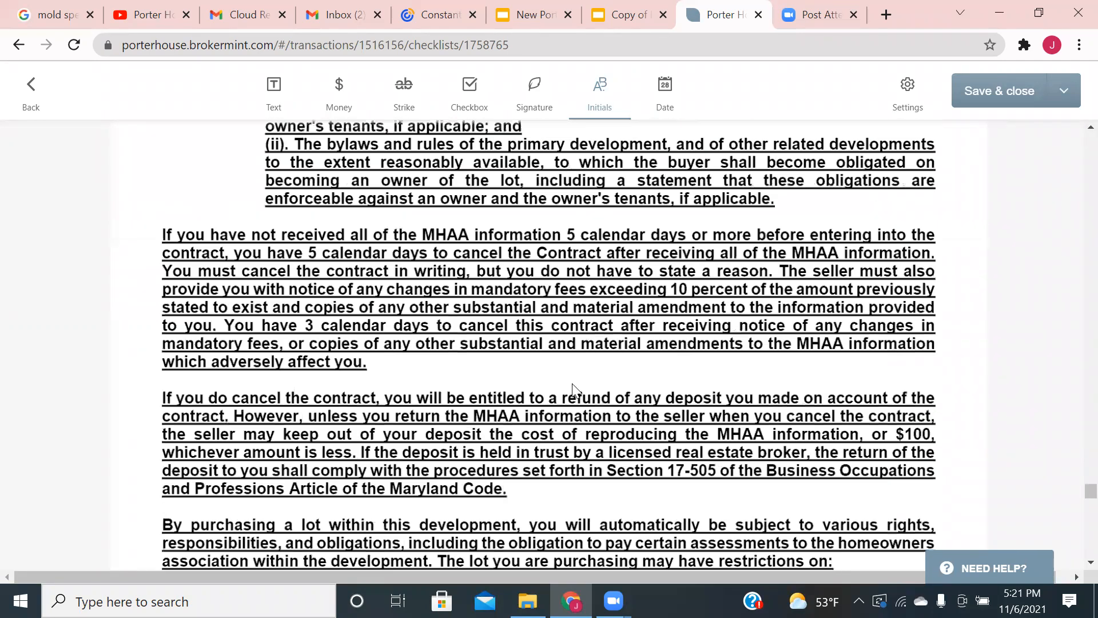
scroll(573, 389, "down", 10)
scroll(571, 384, "up", 5)
scroll(571, 383, "down", 1)
left_click(288, 105)
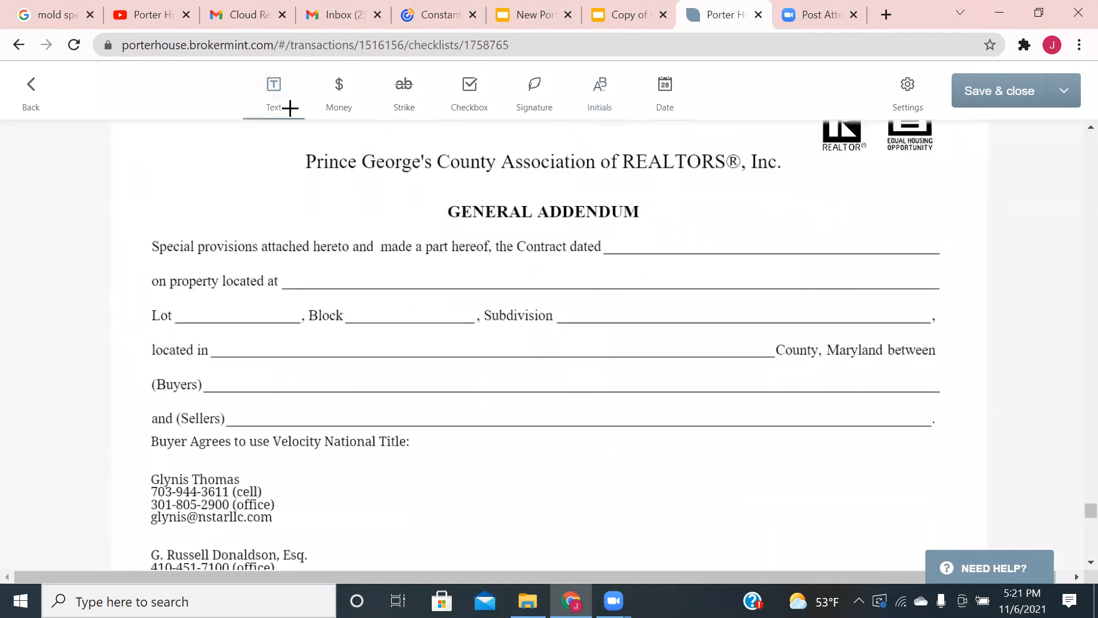
- Place Seller #1 text fields on the property, located in, Buyers and Sellers lines, widening the property field
left_click(290, 265)
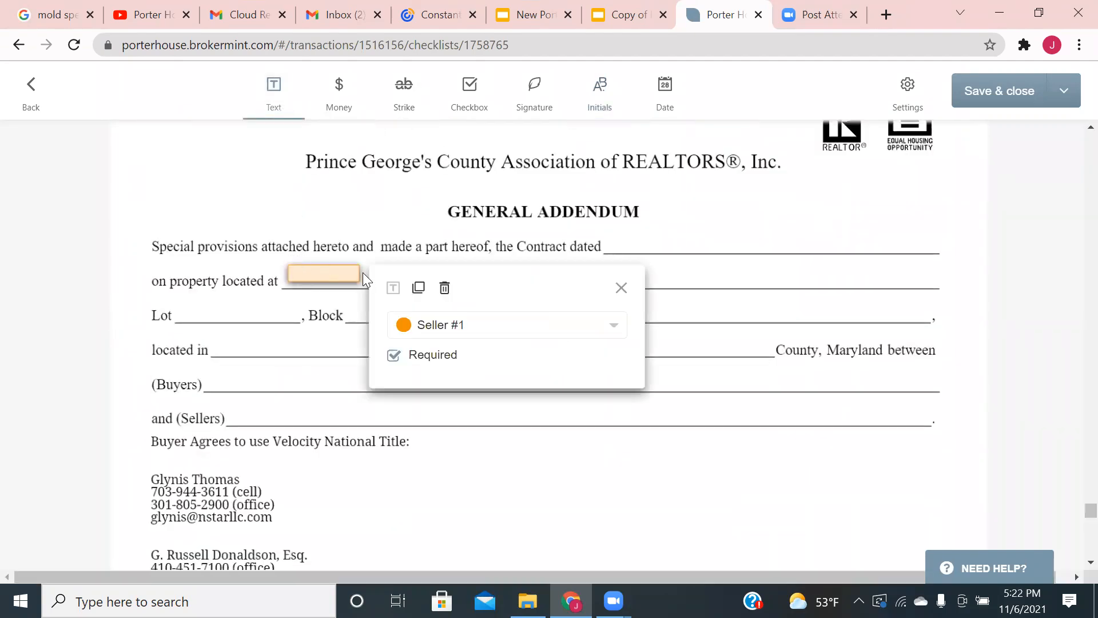
left_click_drag(359, 269, 947, 273)
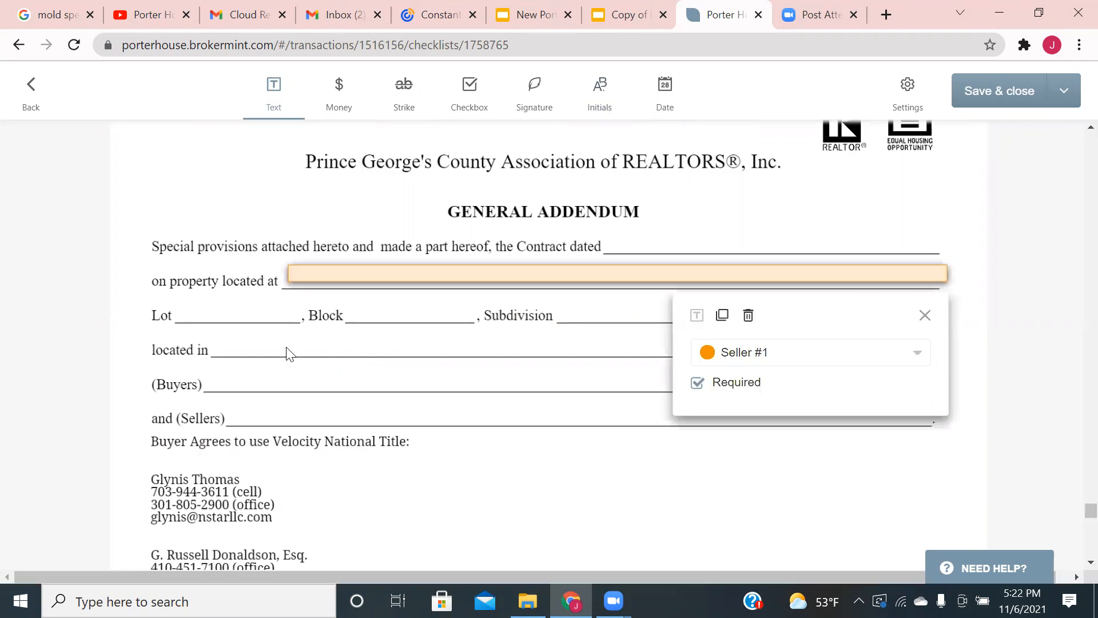
left_click(219, 338)
left_click(218, 338)
left_click(204, 368)
left_click(203, 372)
left_click(231, 410)
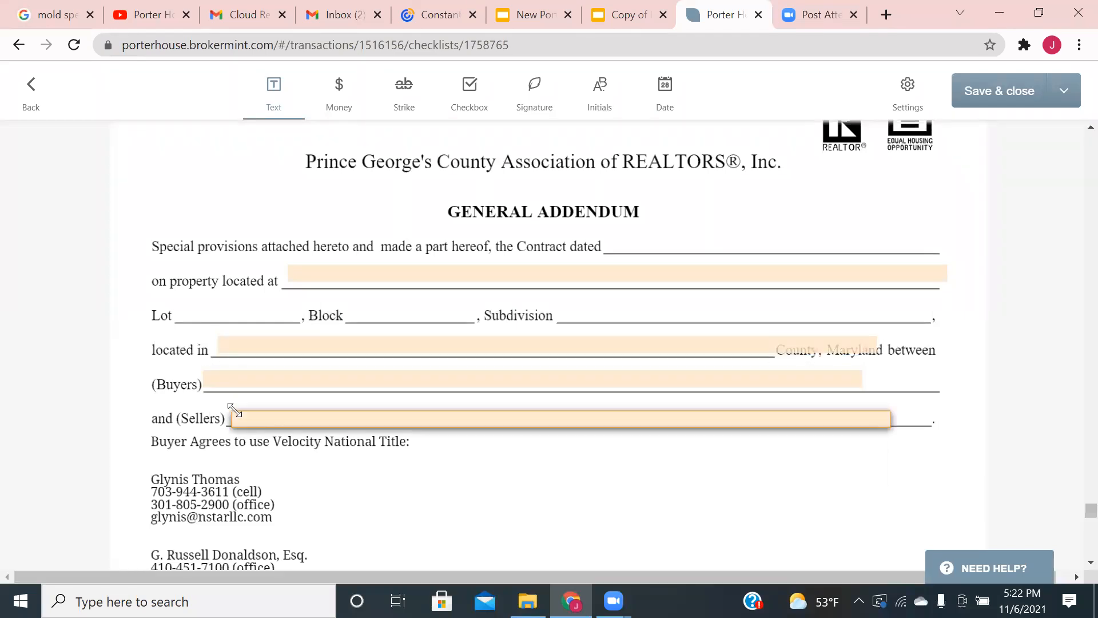
- Add a narrowed date field on the Contract dated line
left_click(665, 89)
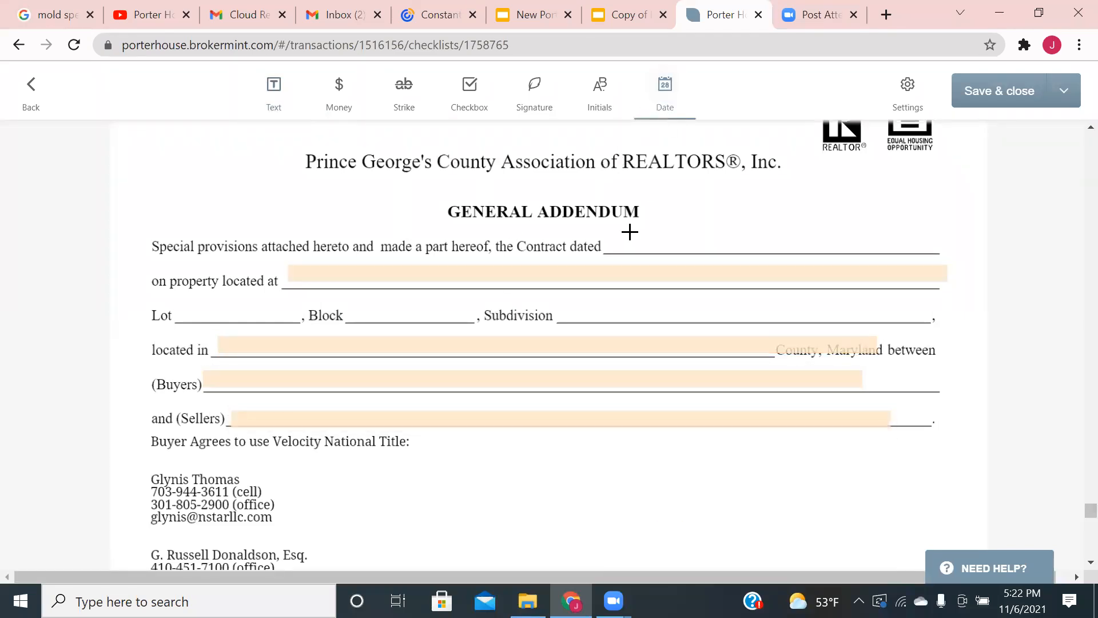
left_click(629, 232)
left_click_drag(813, 249, 800, 246)
left_click(747, 240)
left_click_drag(985, 238, 892, 240)
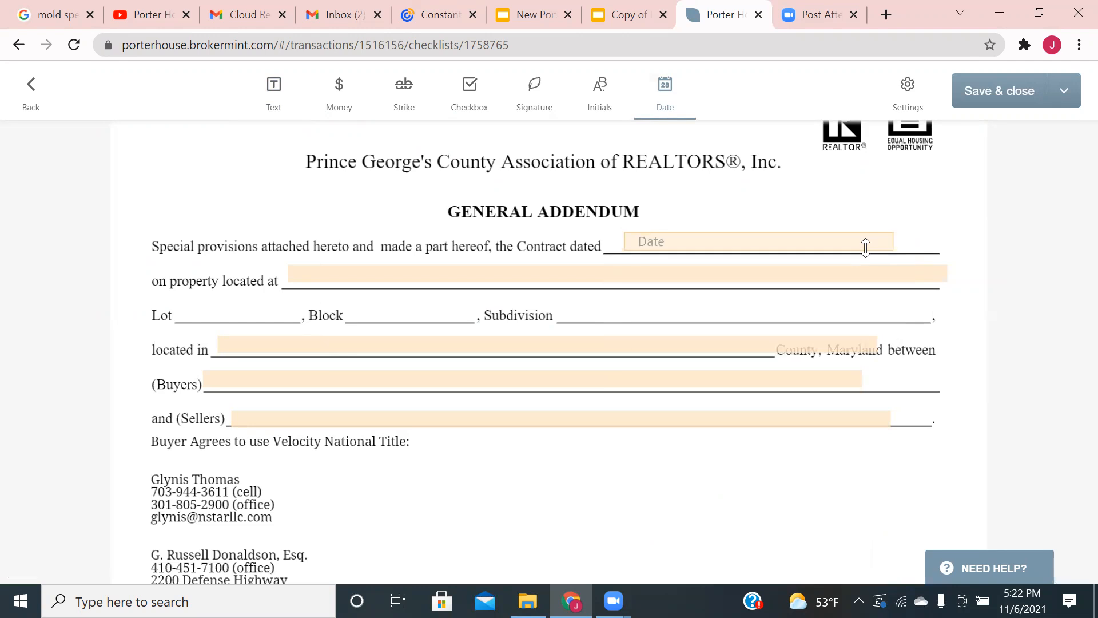
scroll(608, 344, "down", 5)
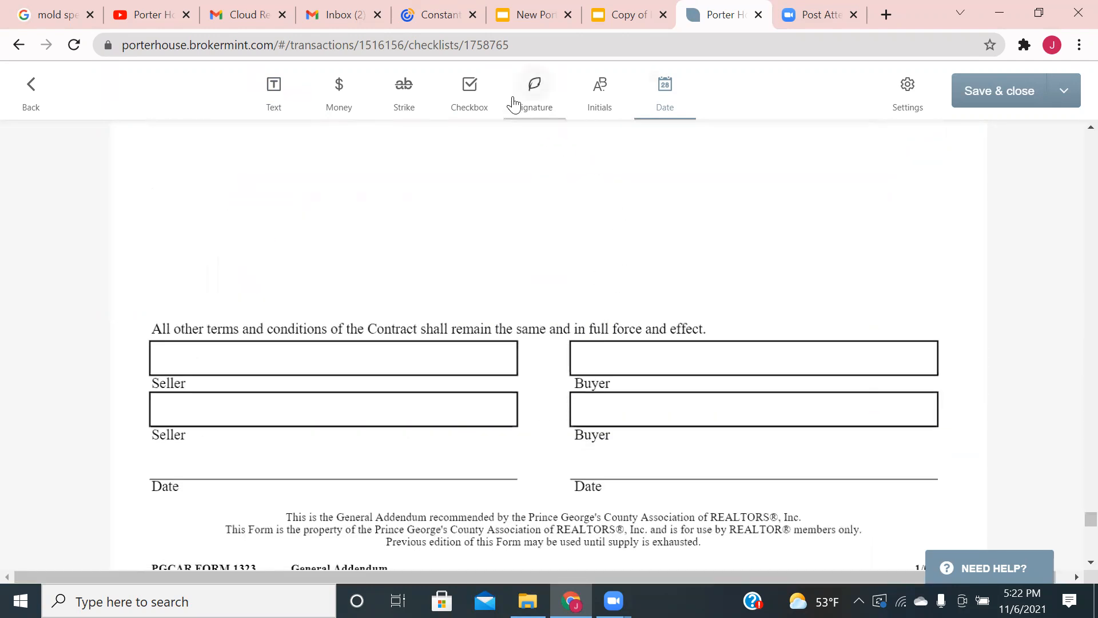
- Place a single Seller #1 signature field widened across the first Seller box
left_click(542, 96)
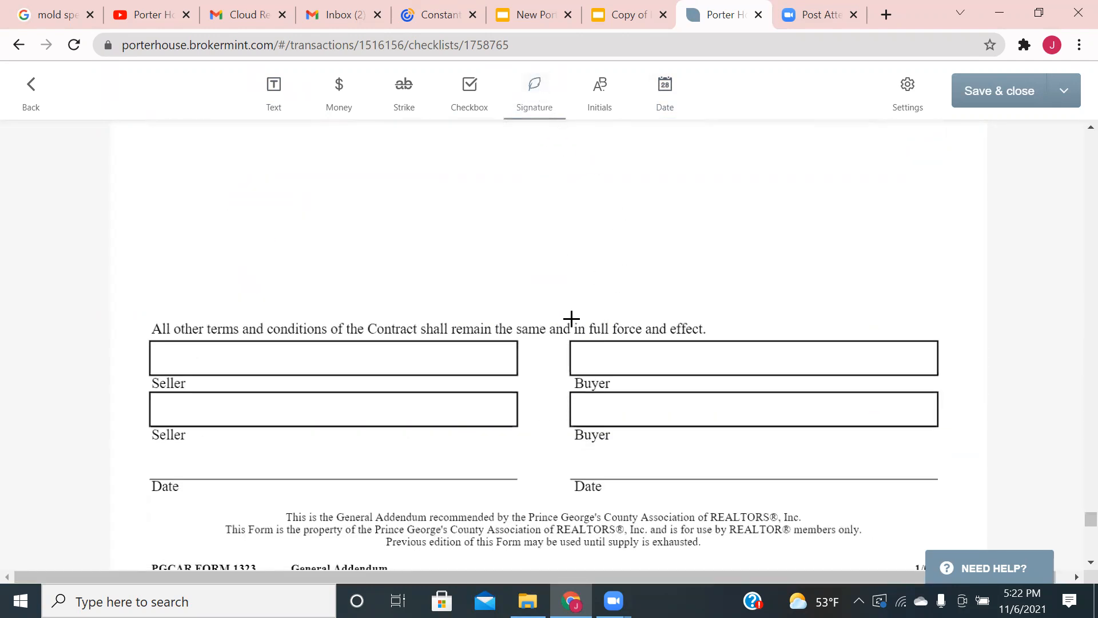
left_click(151, 342)
left_click(152, 393)
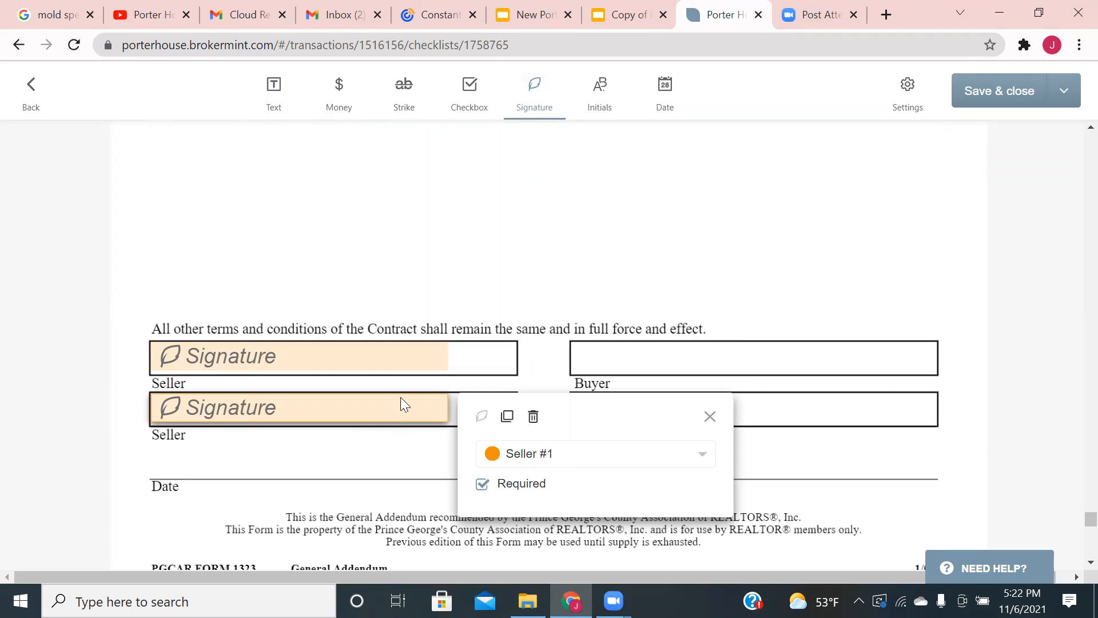
left_click(532, 416)
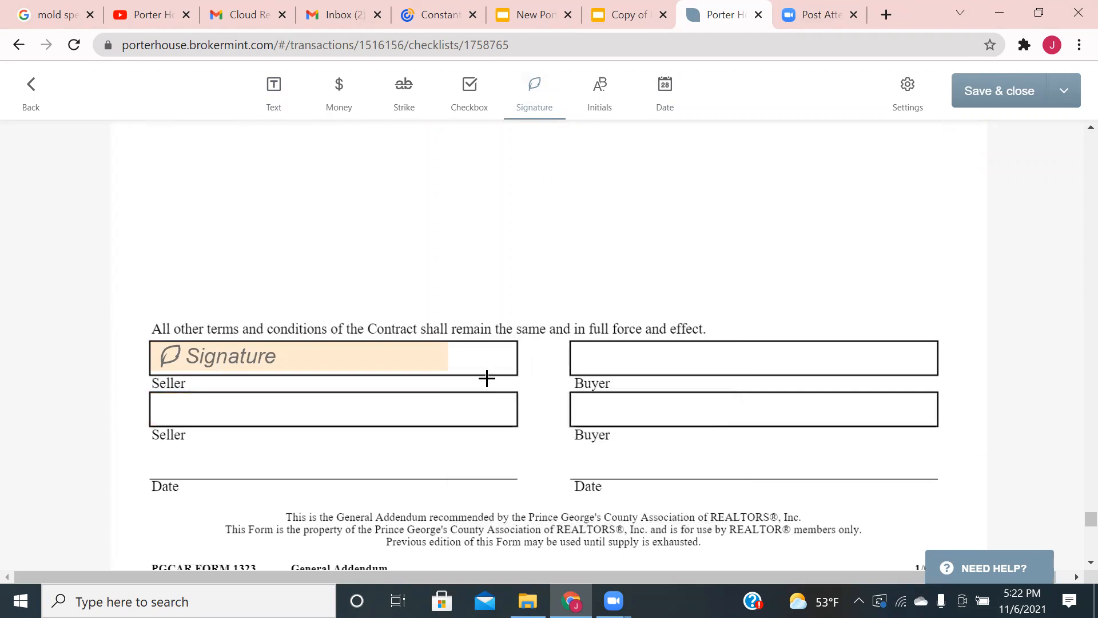
left_click(446, 357)
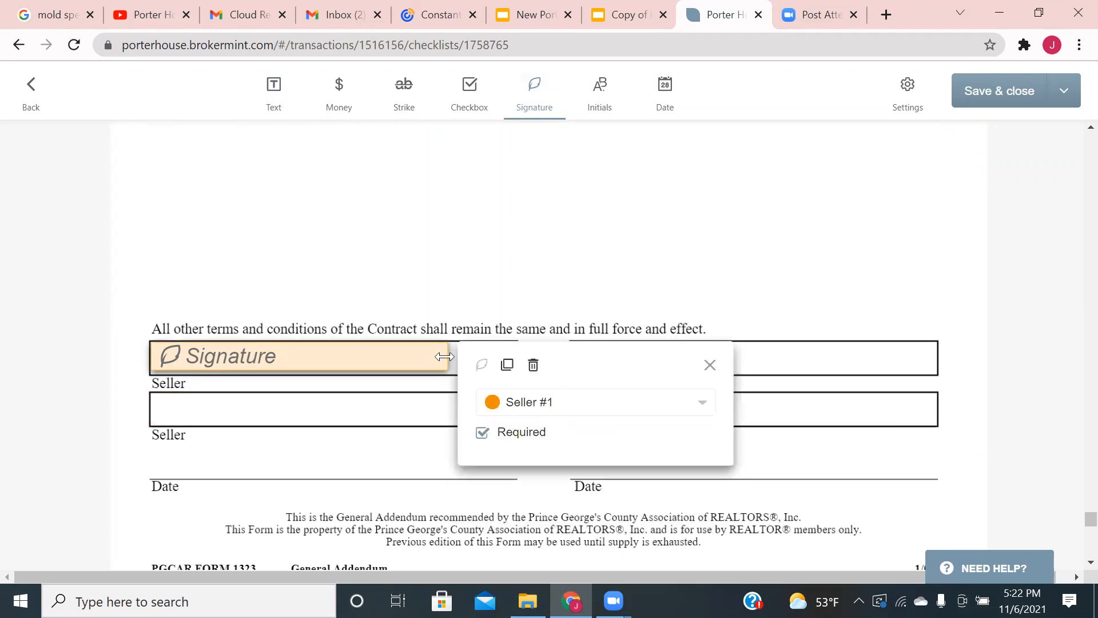
left_click_drag(445, 357, 518, 357)
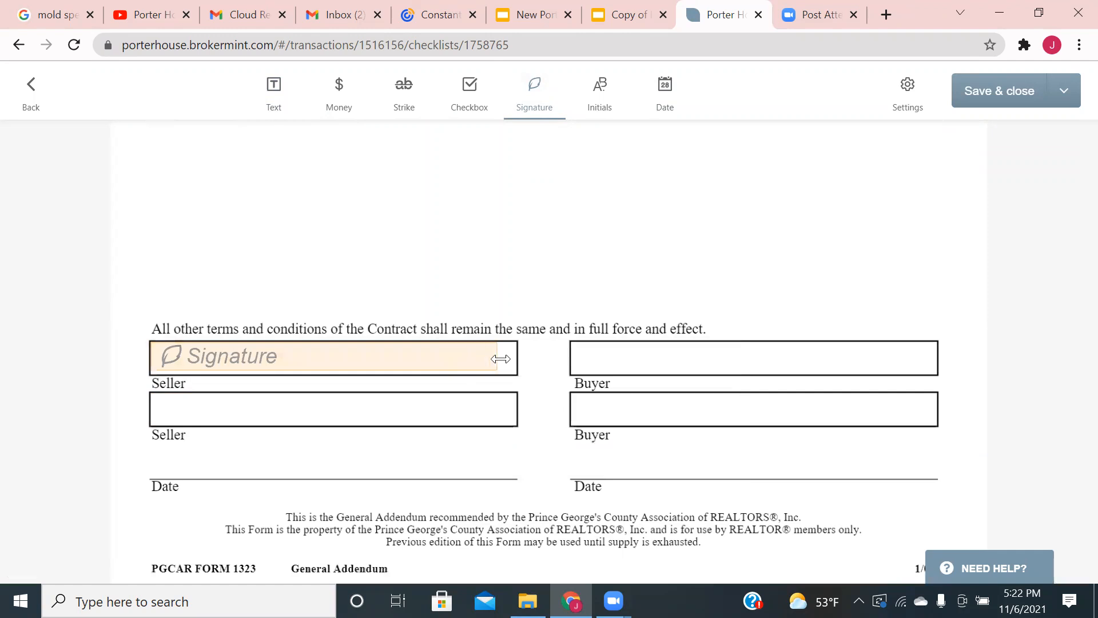
- Add a date field on the Seller Date line
left_click(666, 87)
left_click(152, 452)
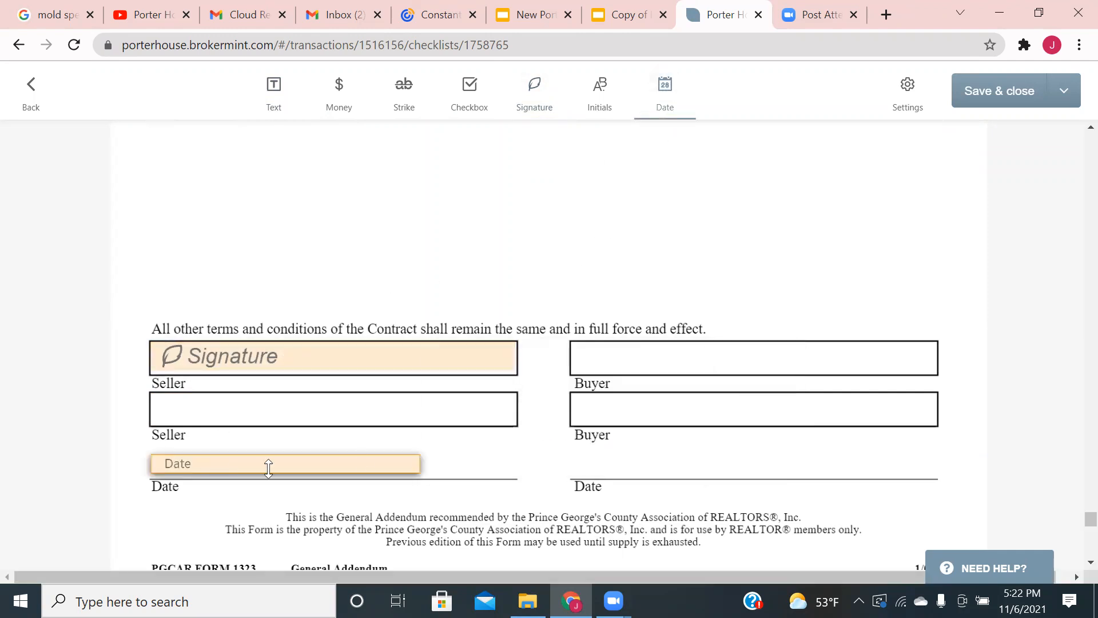
scroll(475, 435, "down", 7)
scroll(491, 421, "down", 14)
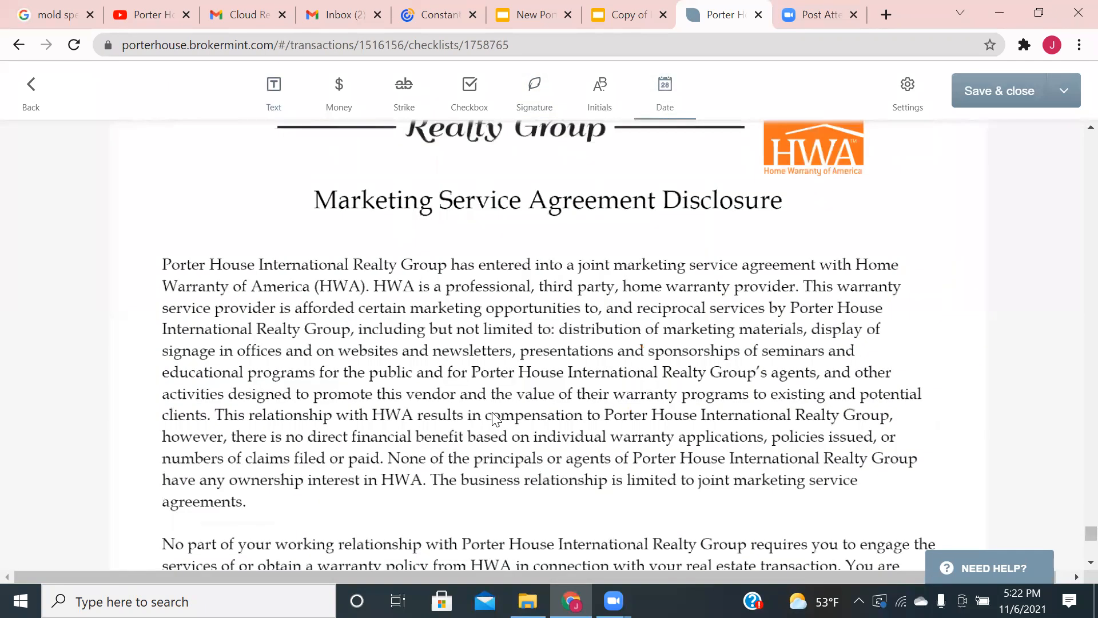
- Put a seller signature on the Marketing Service Agreement acknowledgement's Seller line and save the package
scroll(500, 395, "down", 2)
left_click(520, 121)
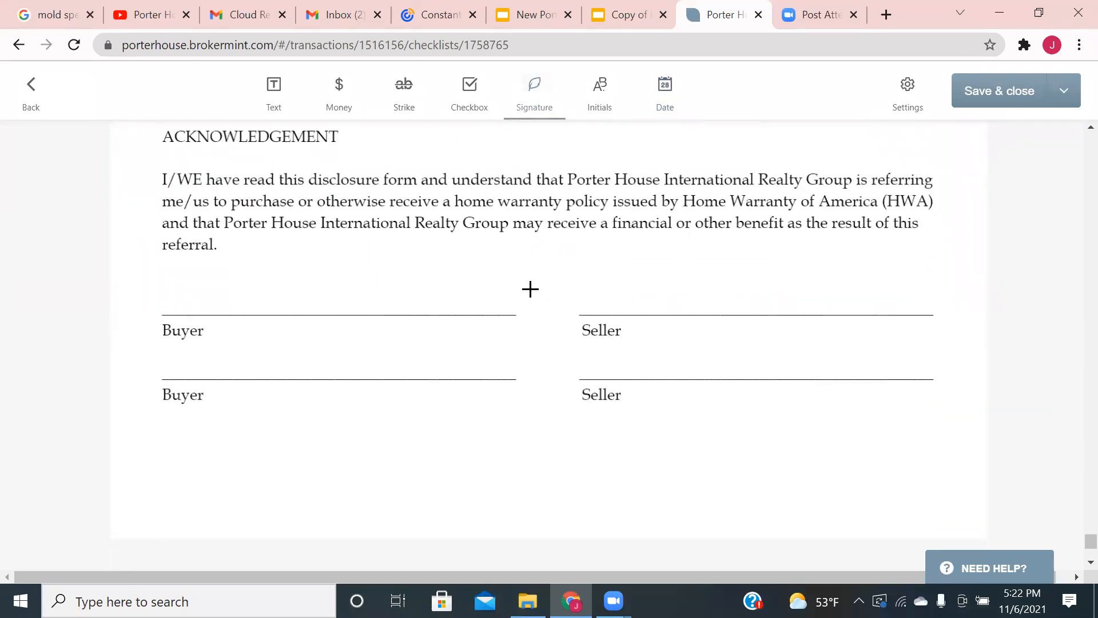
left_click(579, 283)
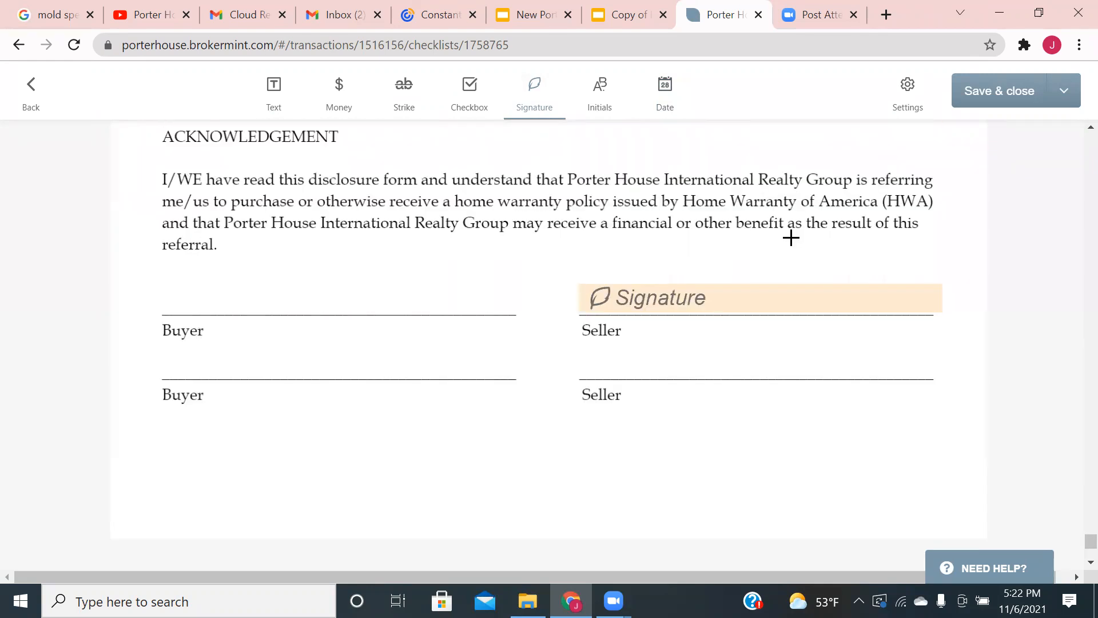
left_click(972, 103)
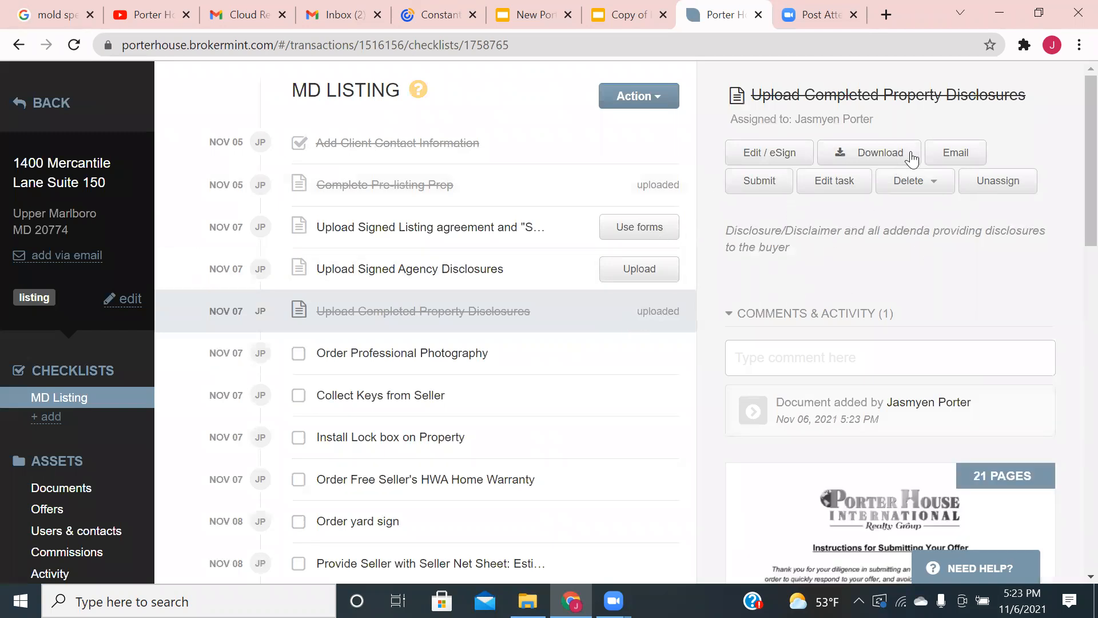
- Confirm the seller and listing agent as eSign signers for the disclosures and return to the editor
left_click(782, 149)
scroll(666, 303, "down", 1)
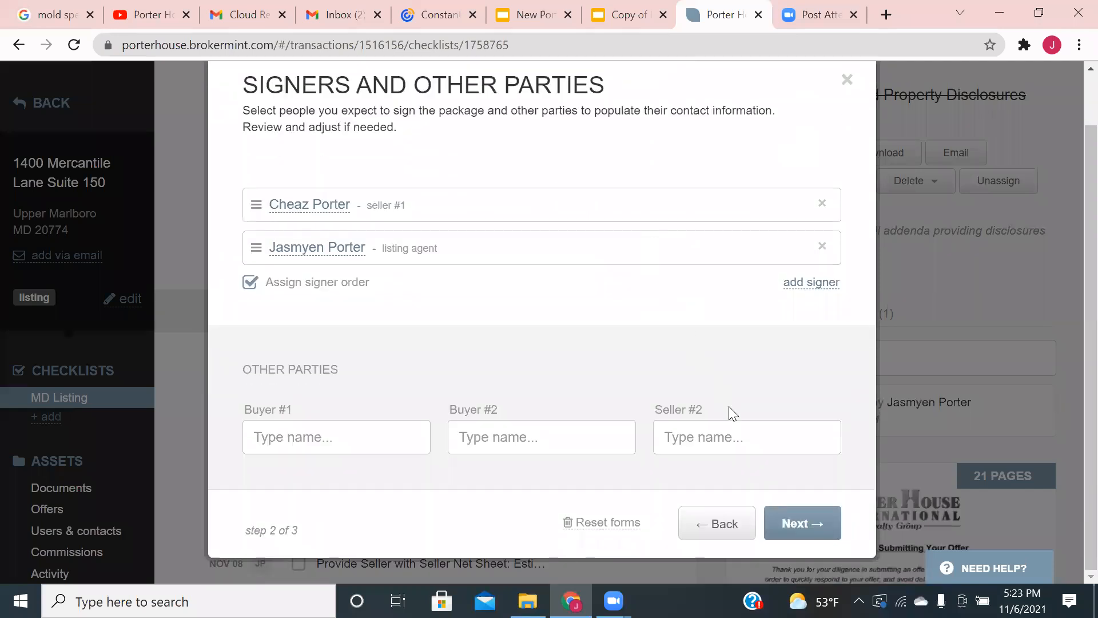
left_click(743, 438)
left_click(826, 402)
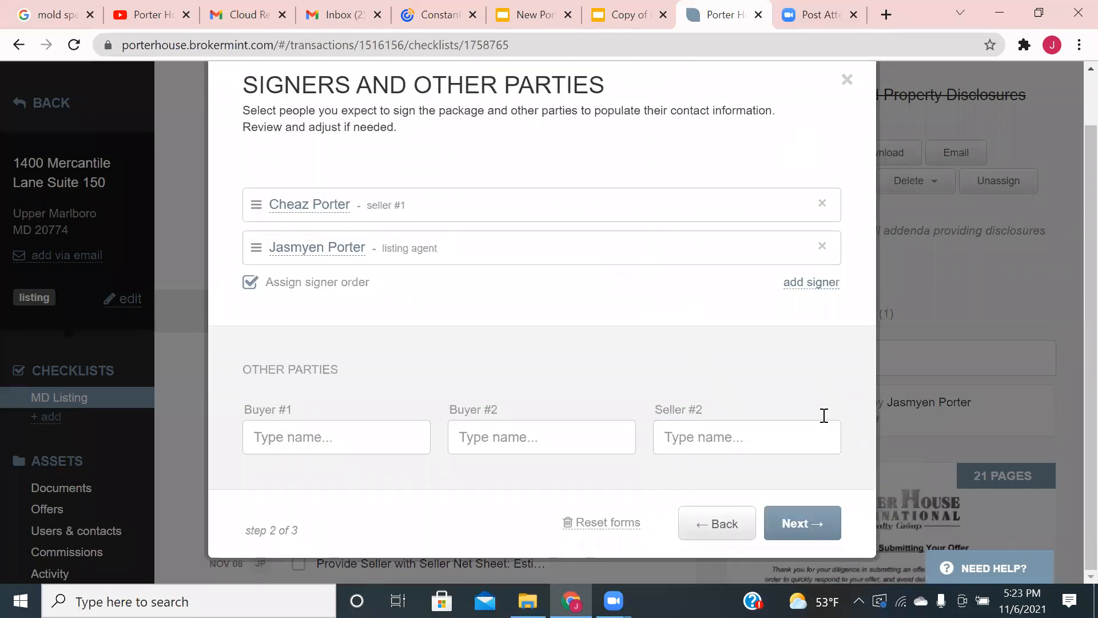
left_click(812, 522)
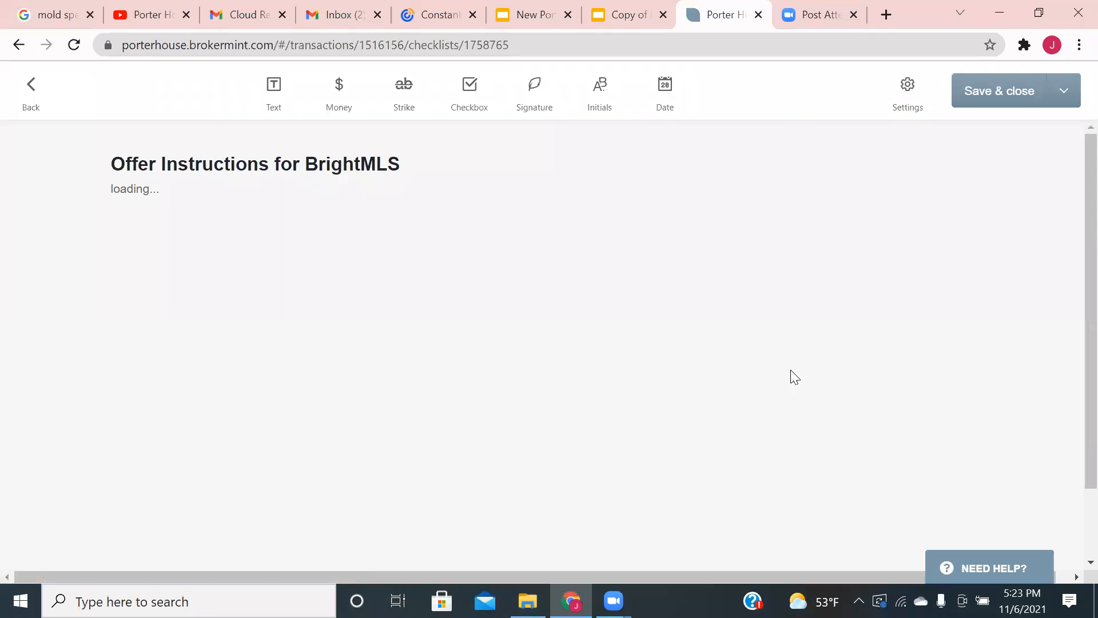
left_click(1062, 92)
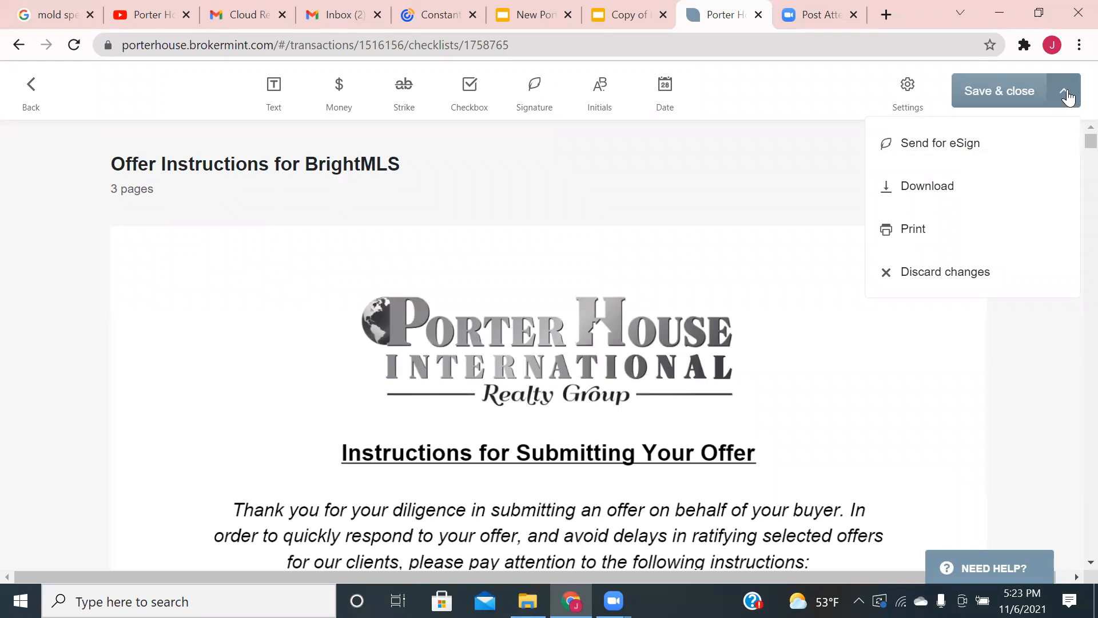
- Send the disclosures package for eSign to the seller and listing agent with the default message
left_click(942, 146)
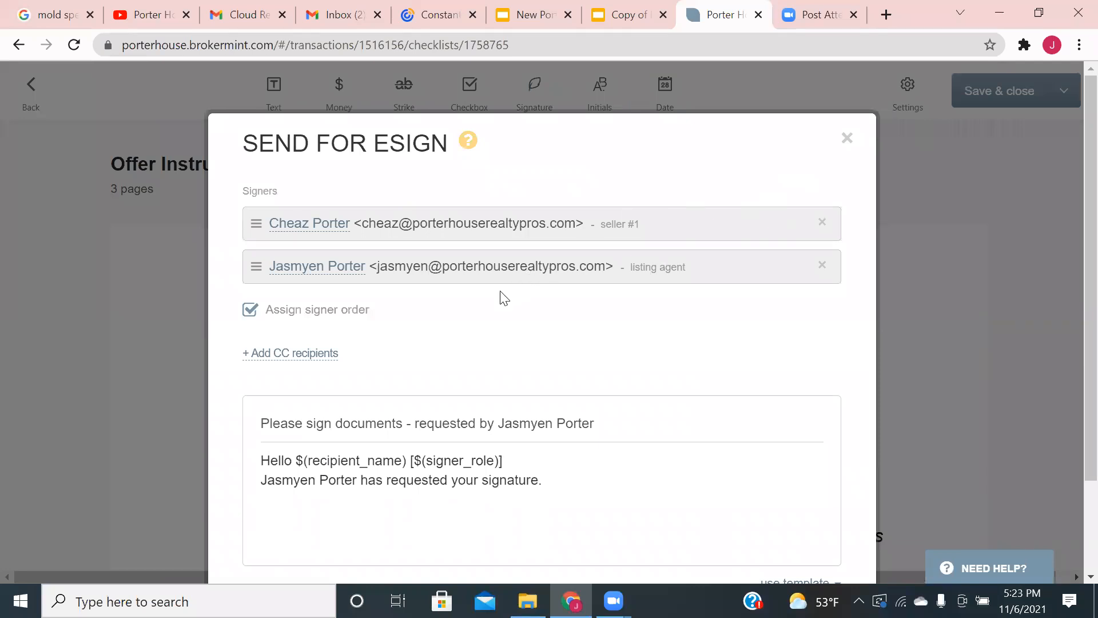
scroll(504, 298, "down", 2)
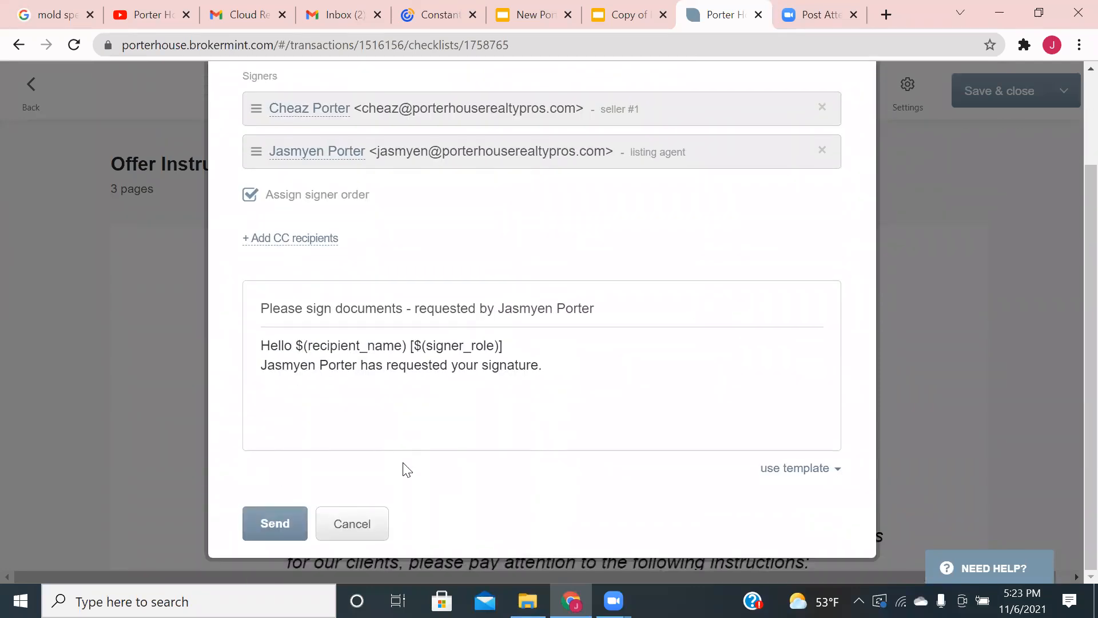
left_click(266, 525)
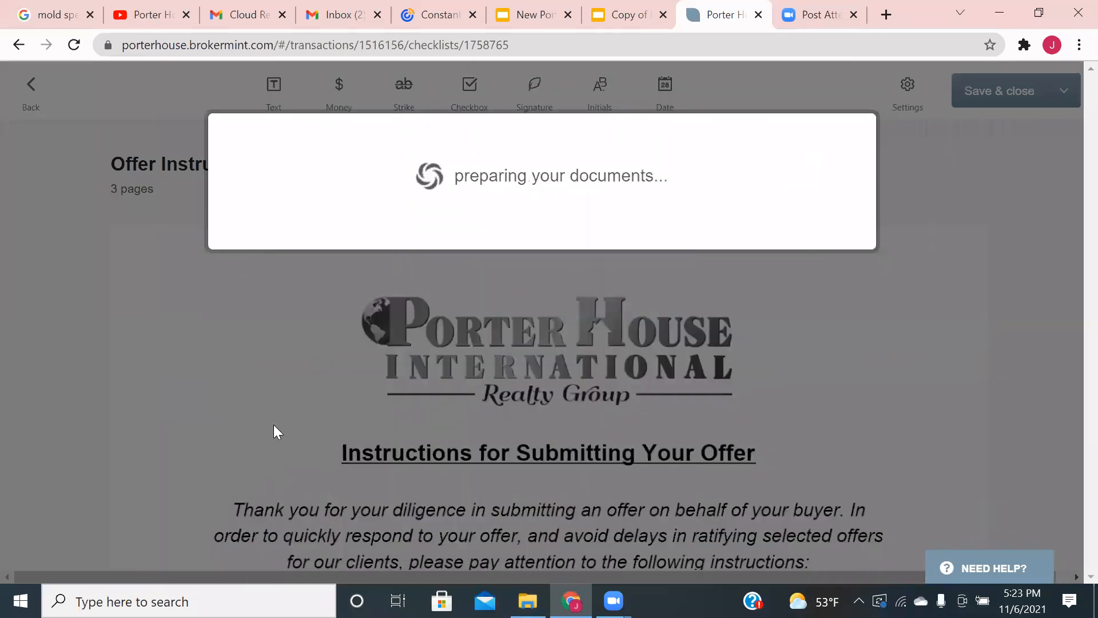